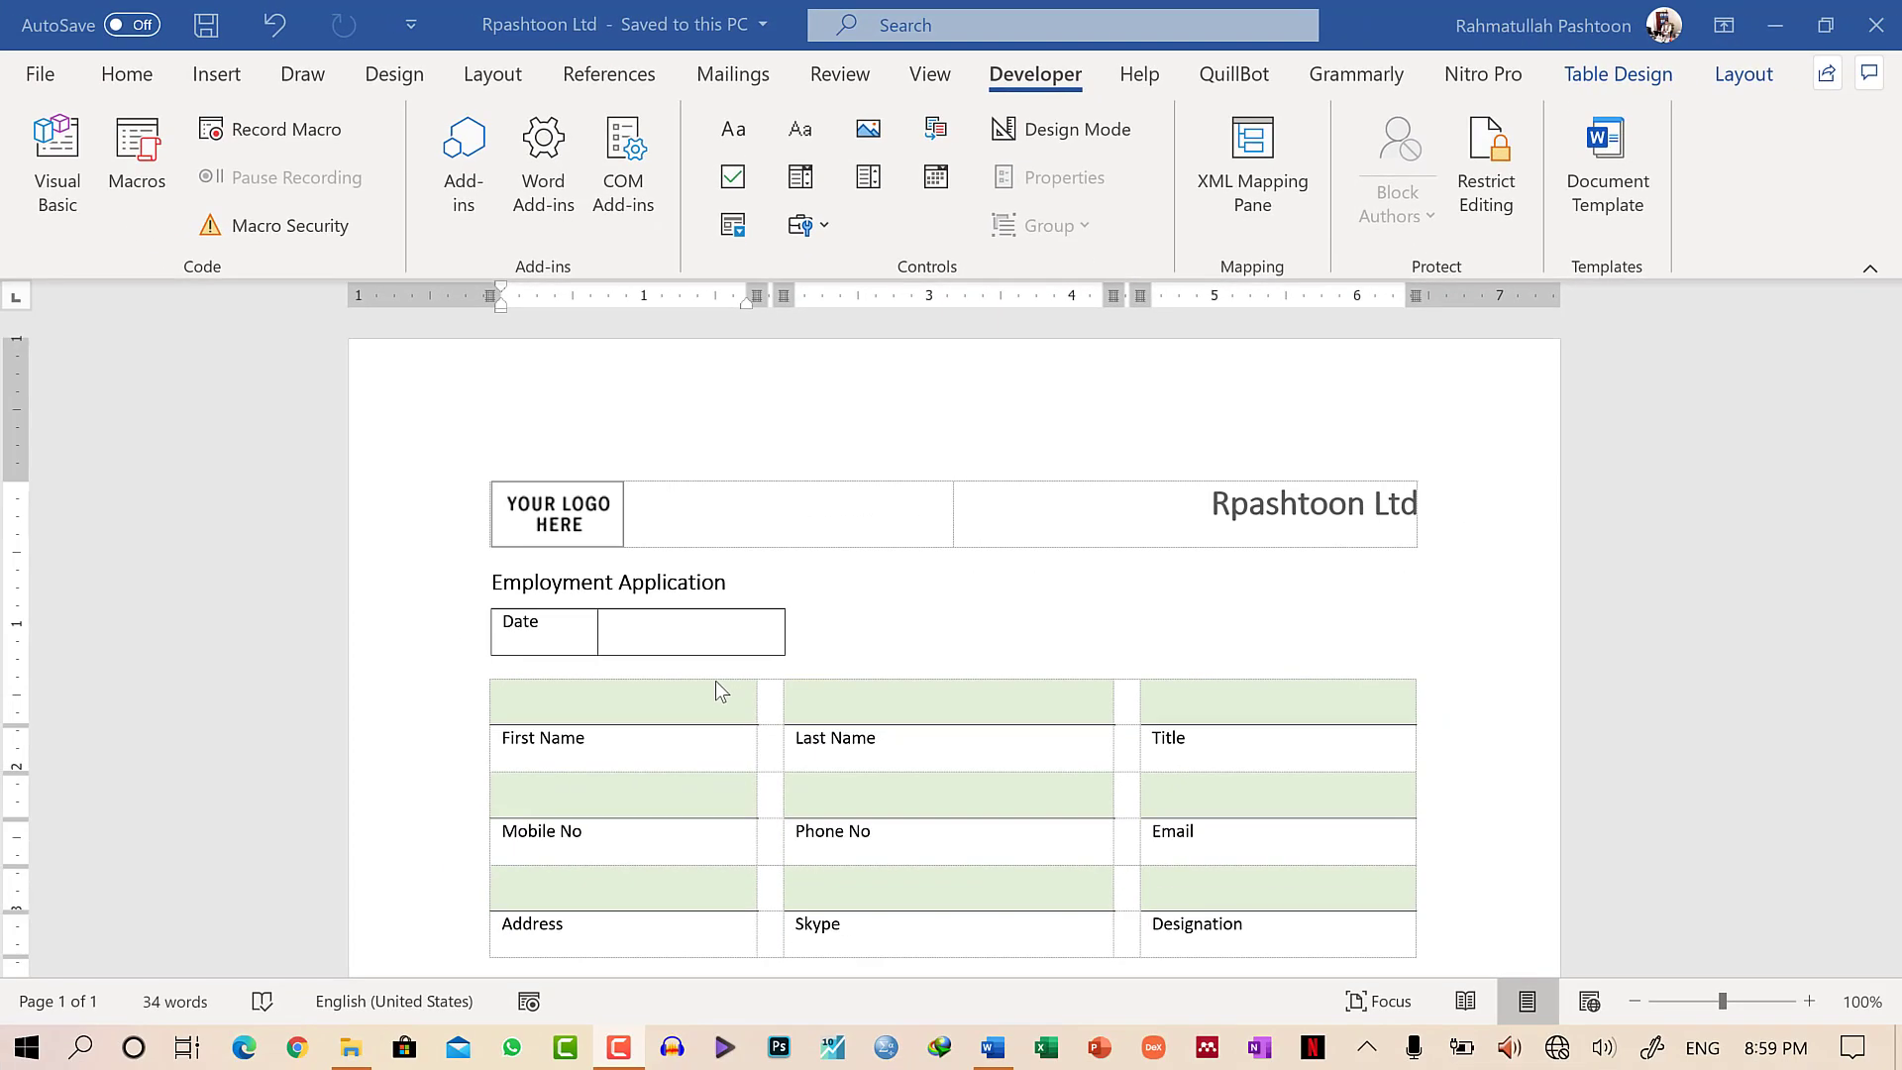
On the table Layout tab, toggle View Gridlines off and back on so gridlines stay visible.
left_click(1633, 78)
left_click(1744, 78)
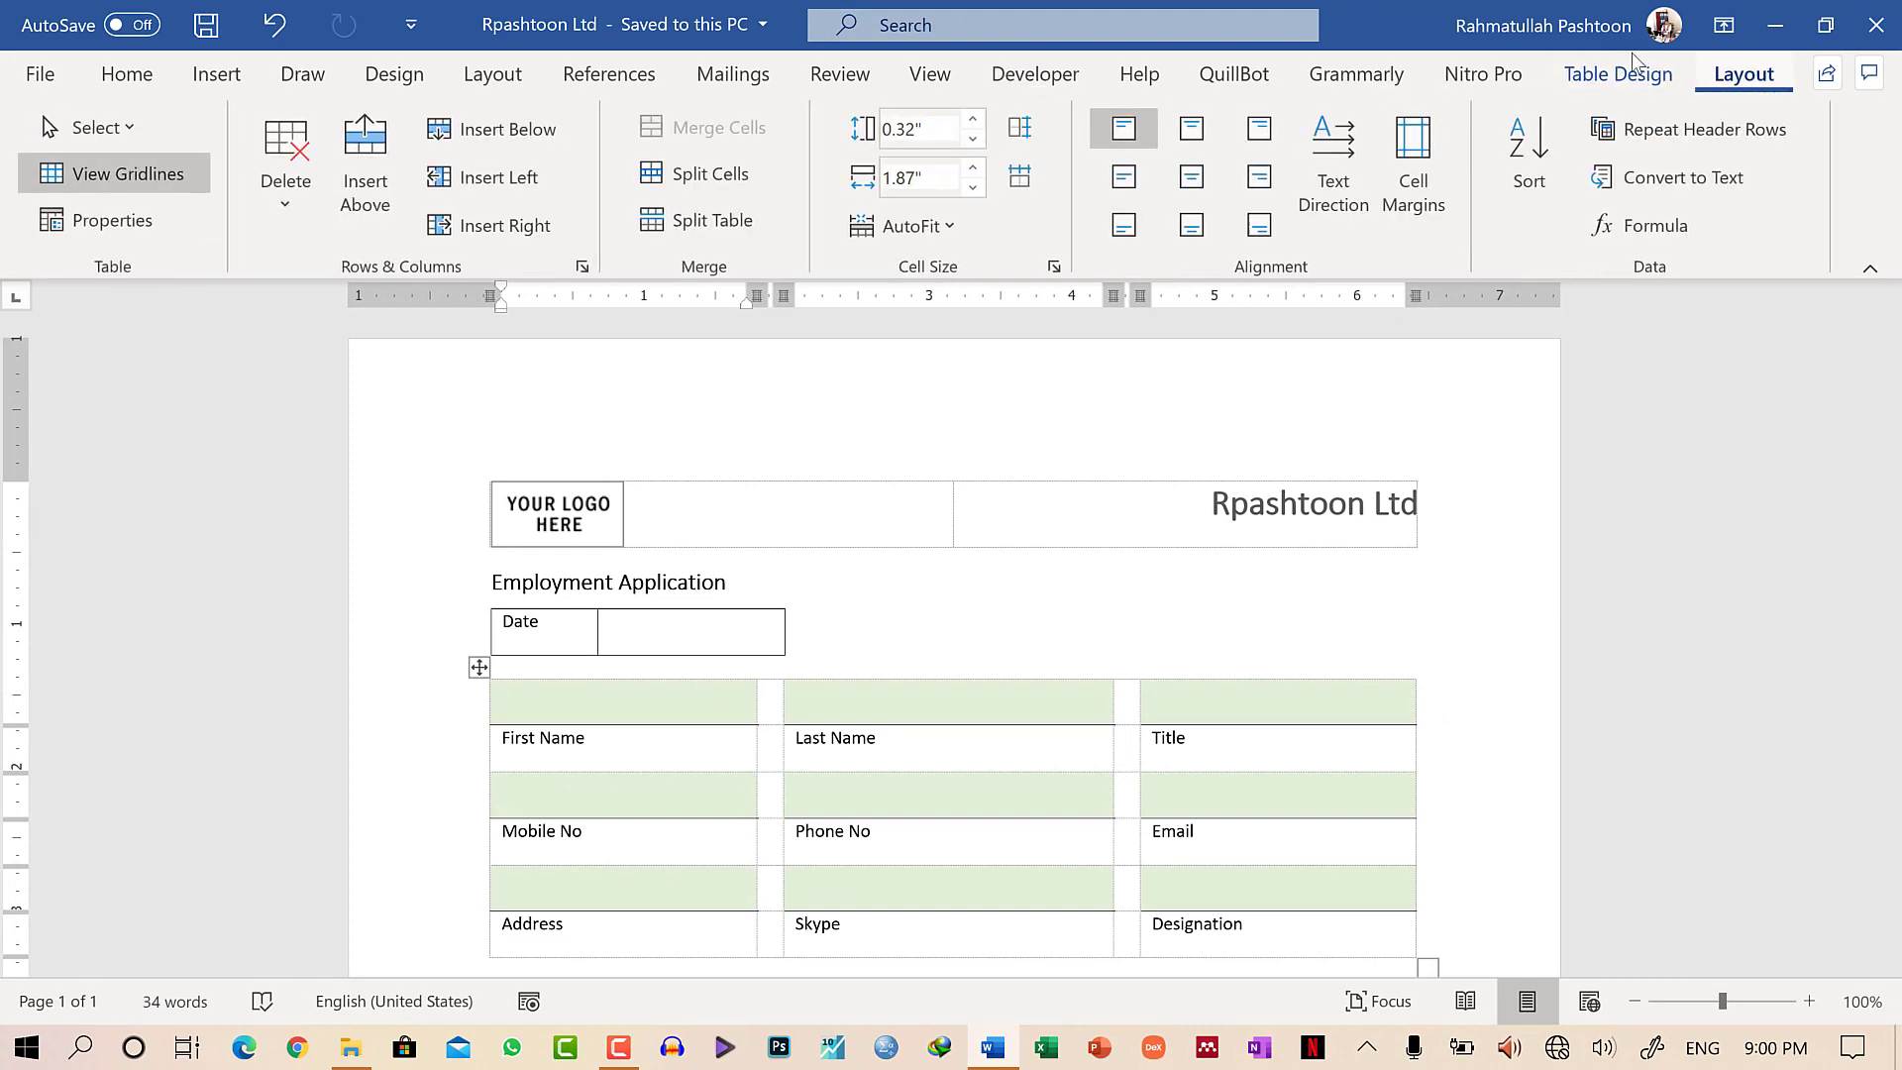
left_click(80, 176)
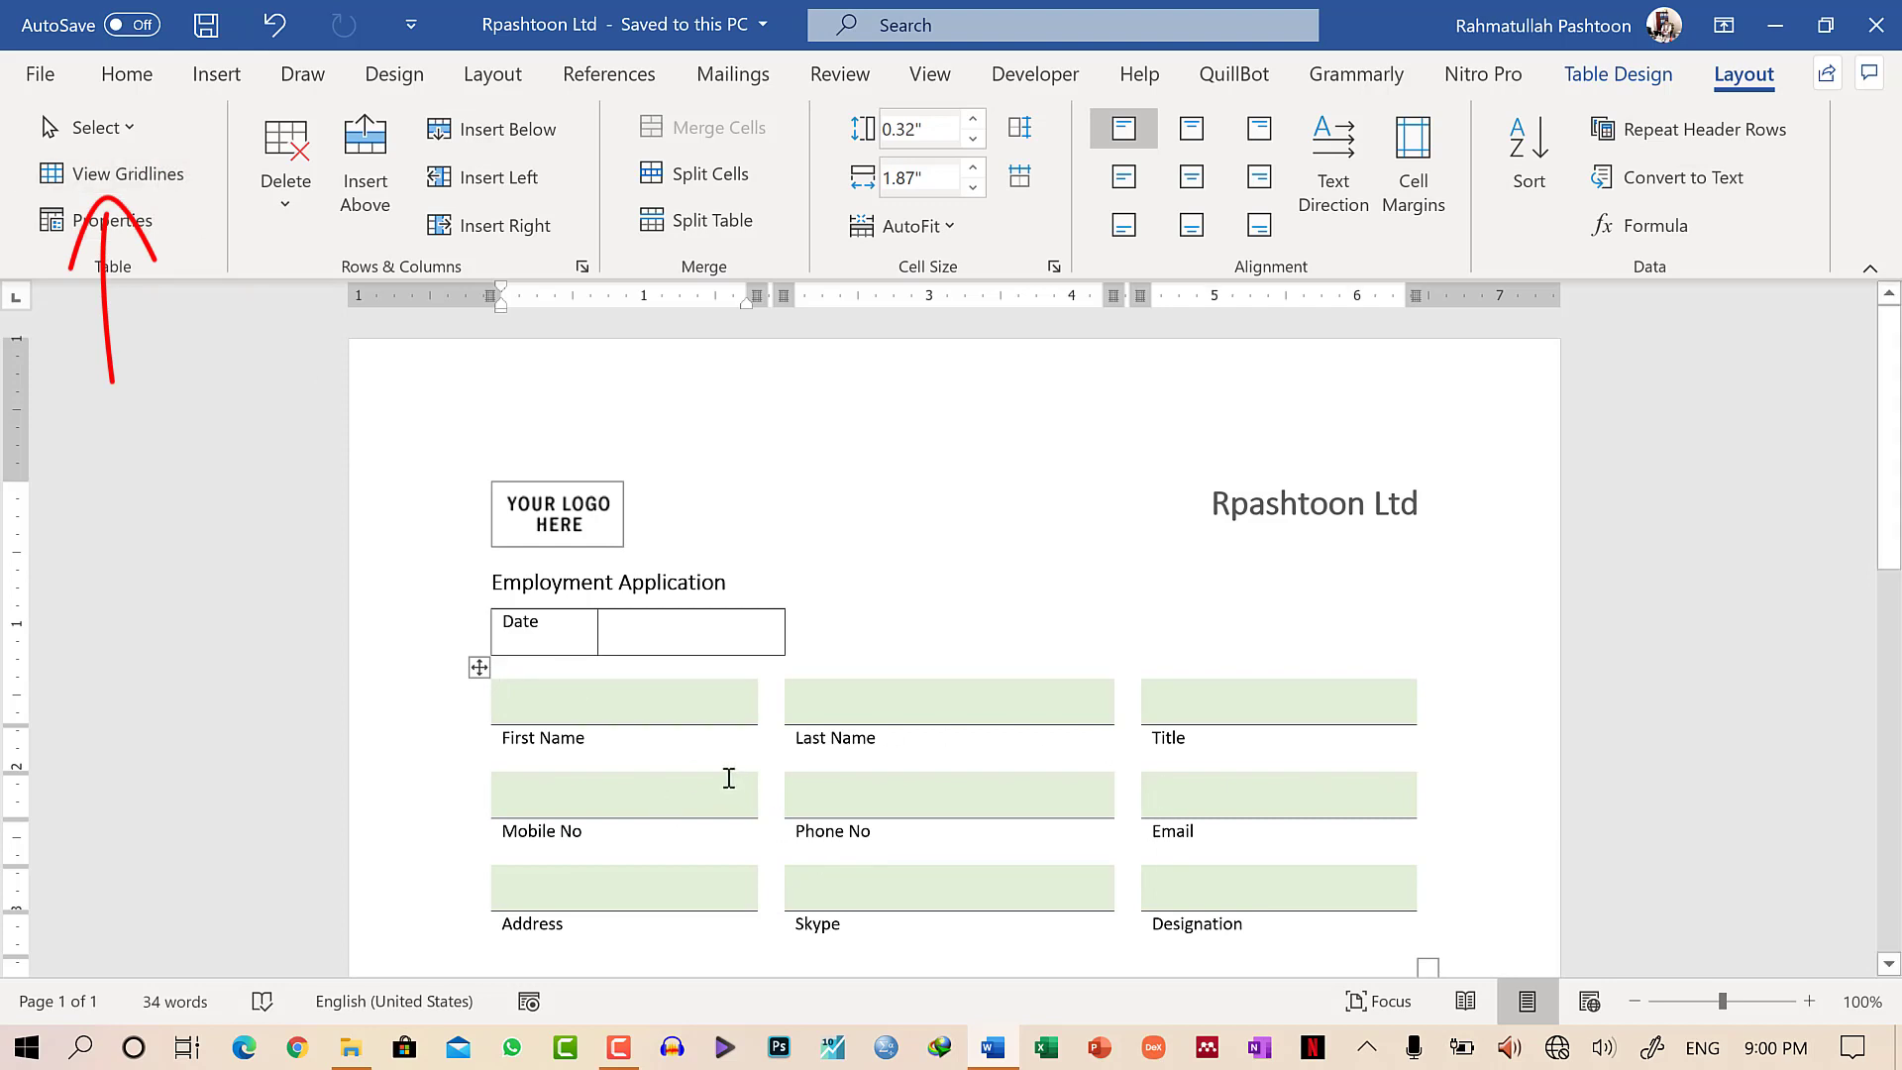
left_click(159, 180)
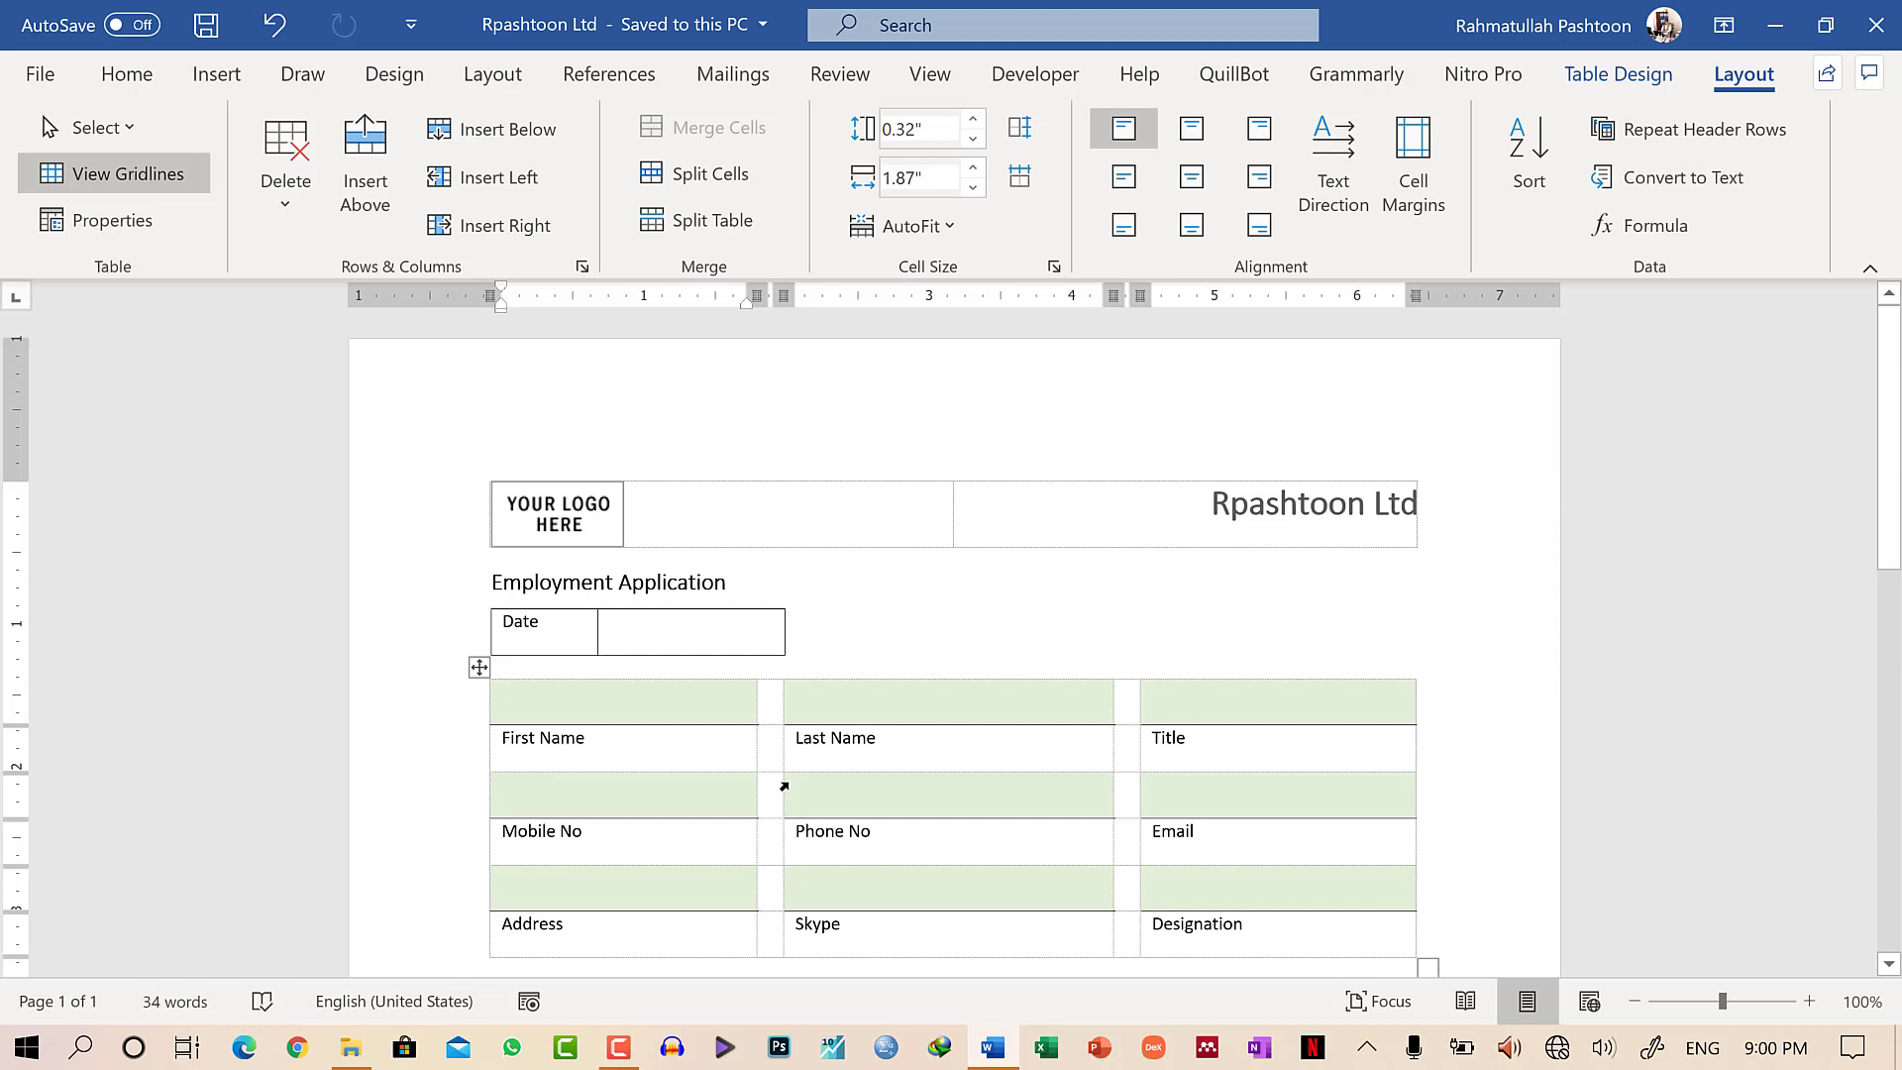
left_click(128, 173)
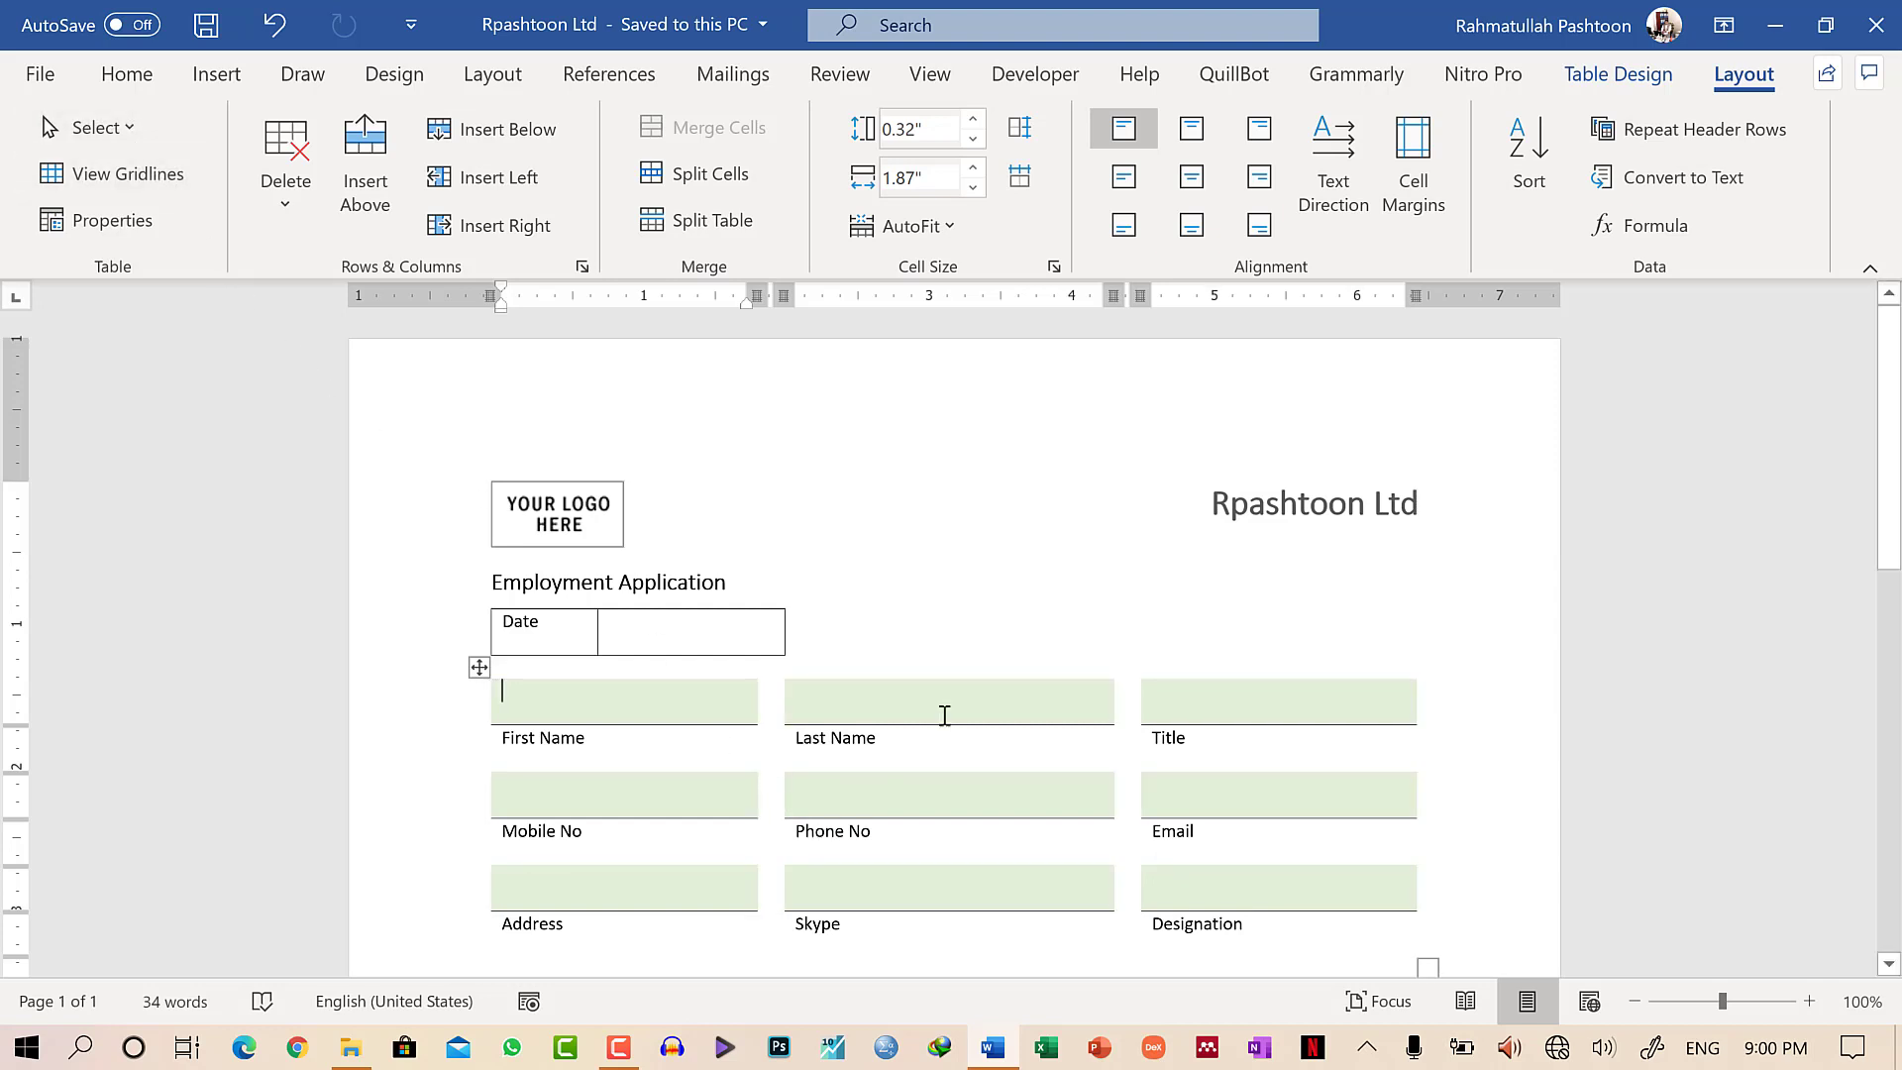
scroll(902, 652, "down", 3)
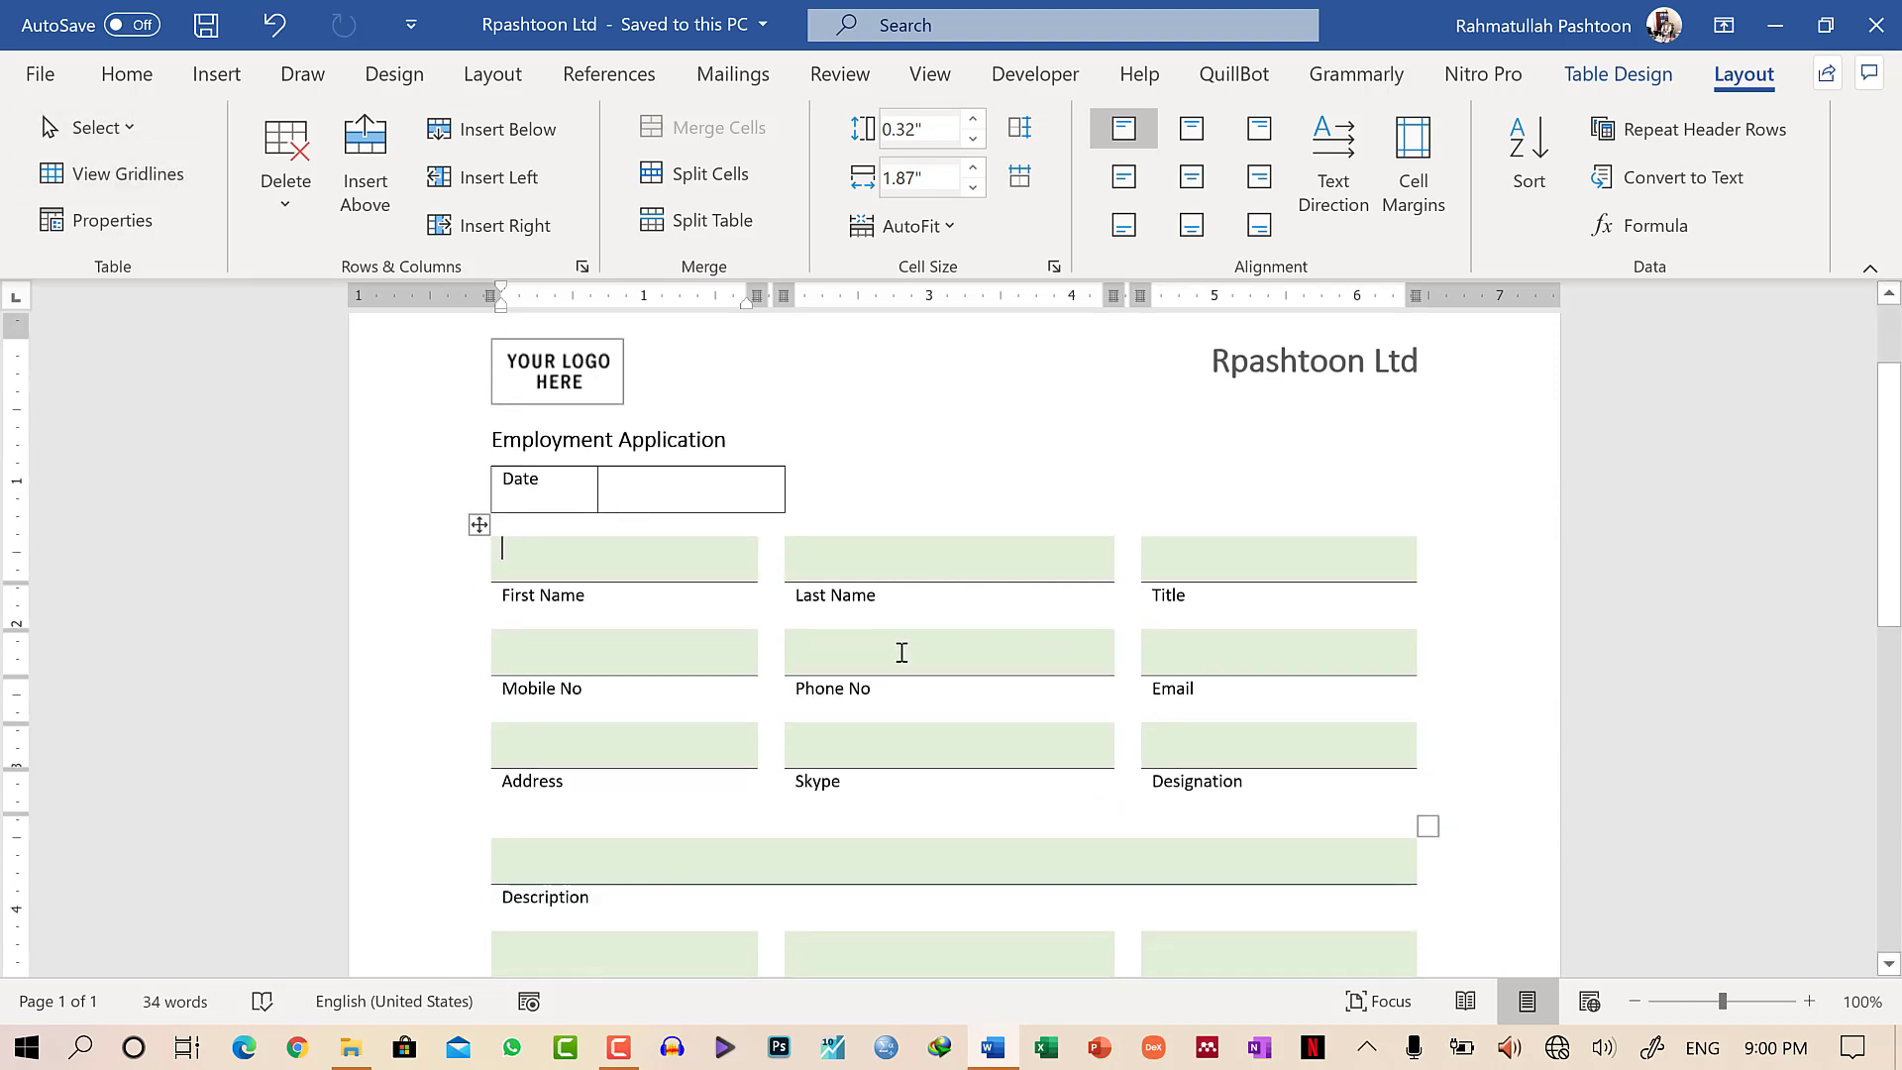
left_click(150, 174)
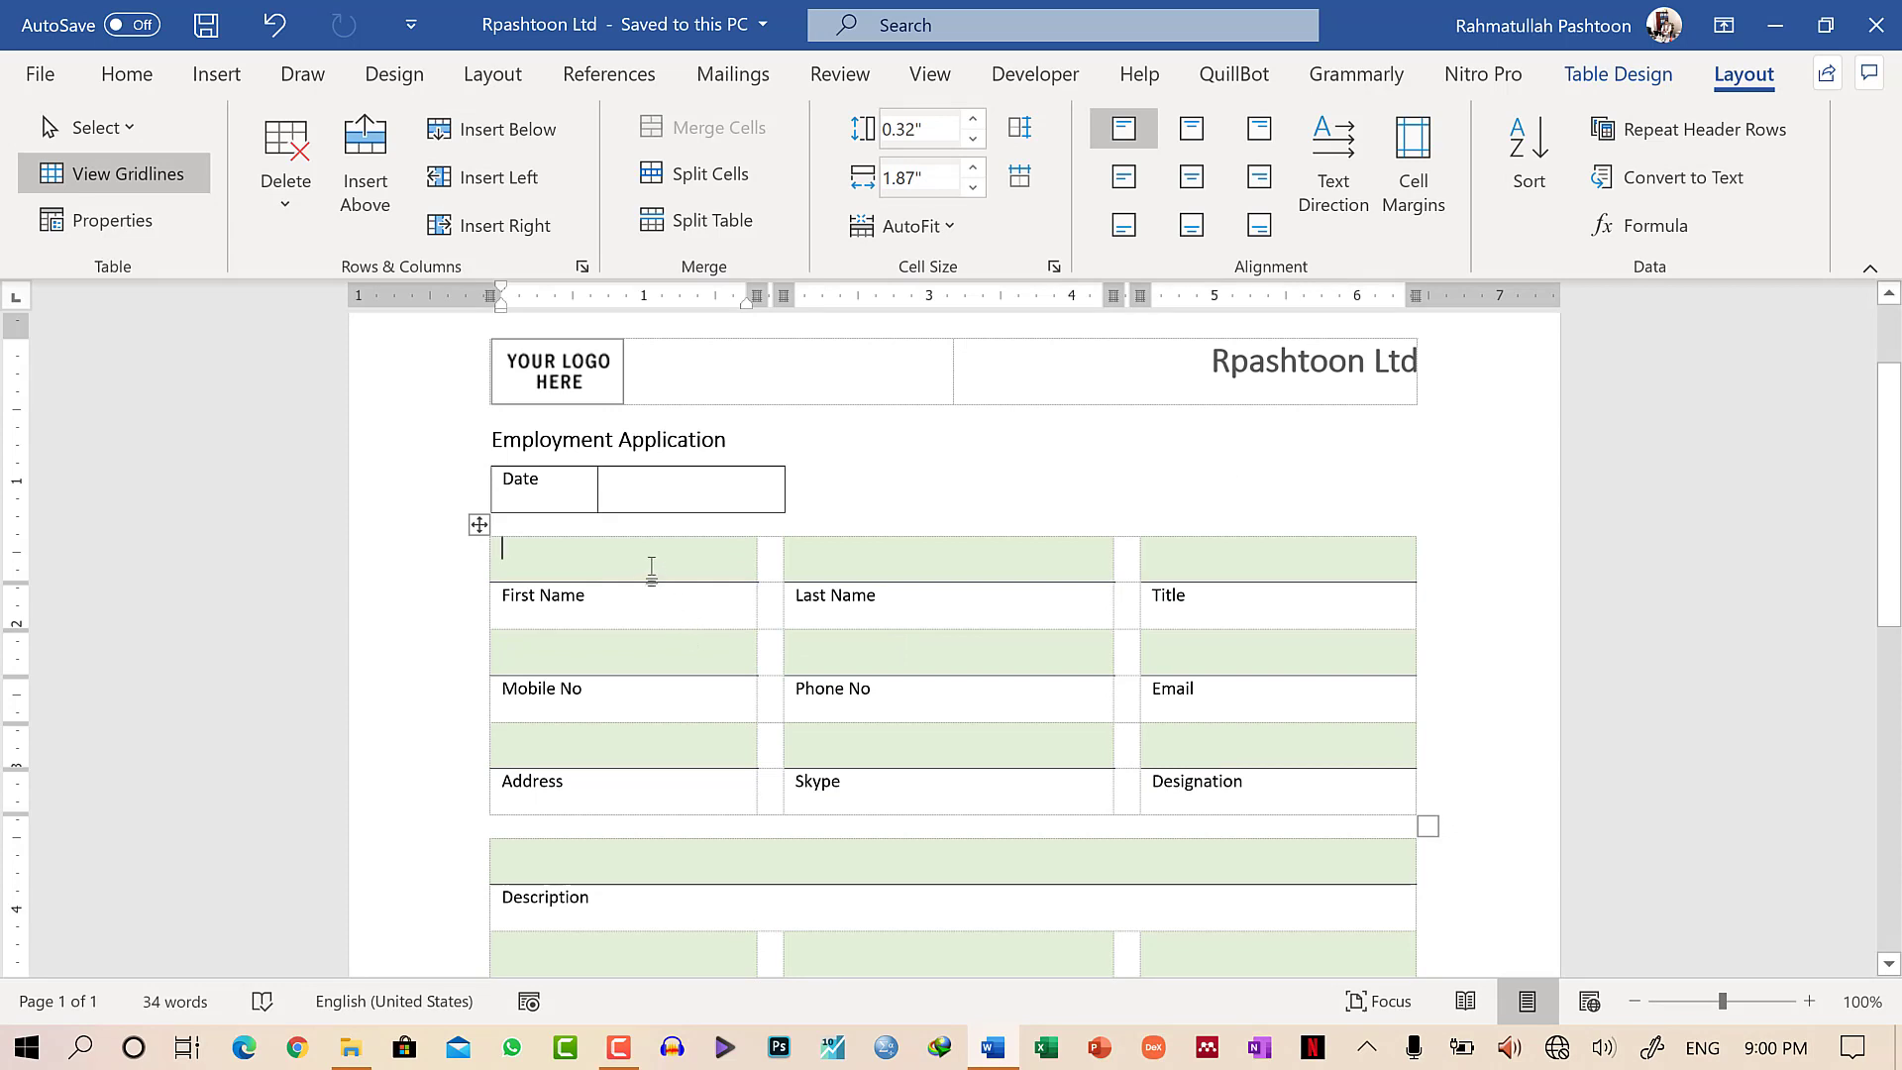
scroll(607, 602, "up", 3)
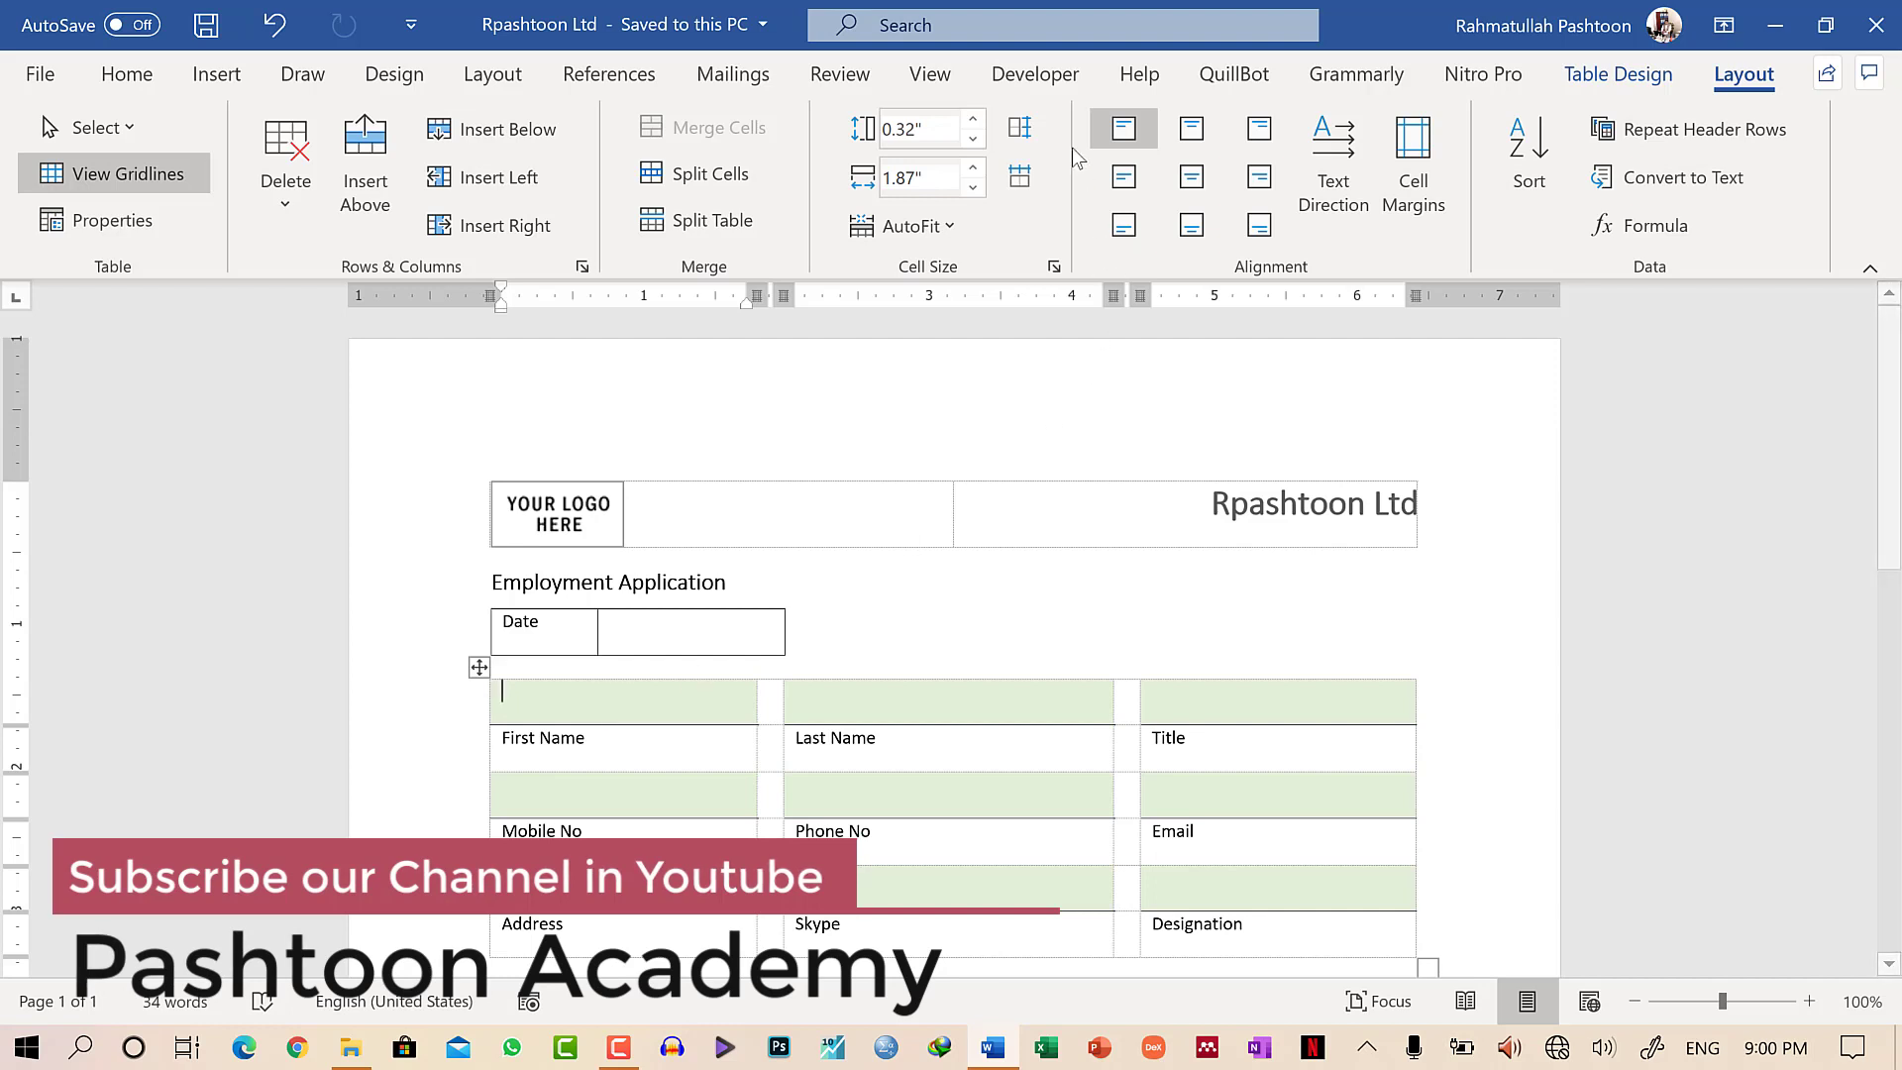
Switch the ribbon to the Developer tab to reach the content-control tools.
left_click(1035, 75)
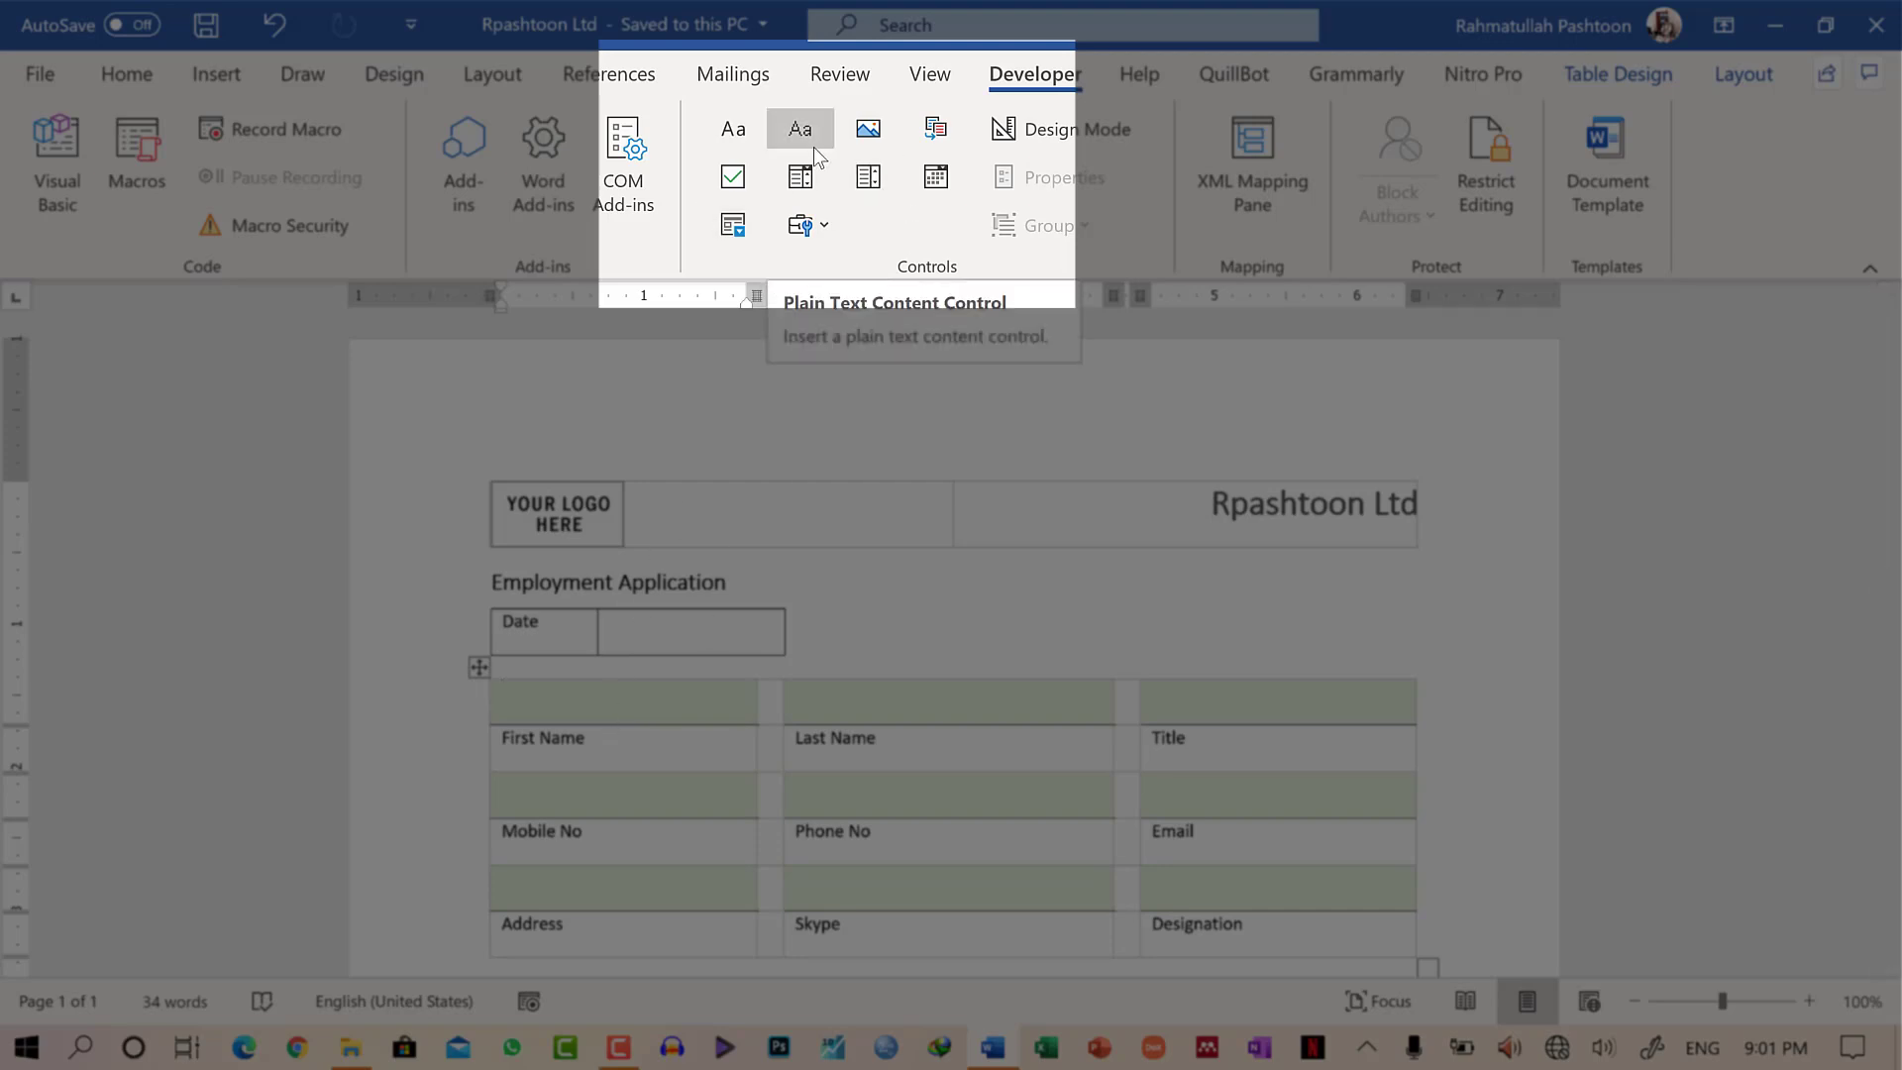
left_click(701, 710)
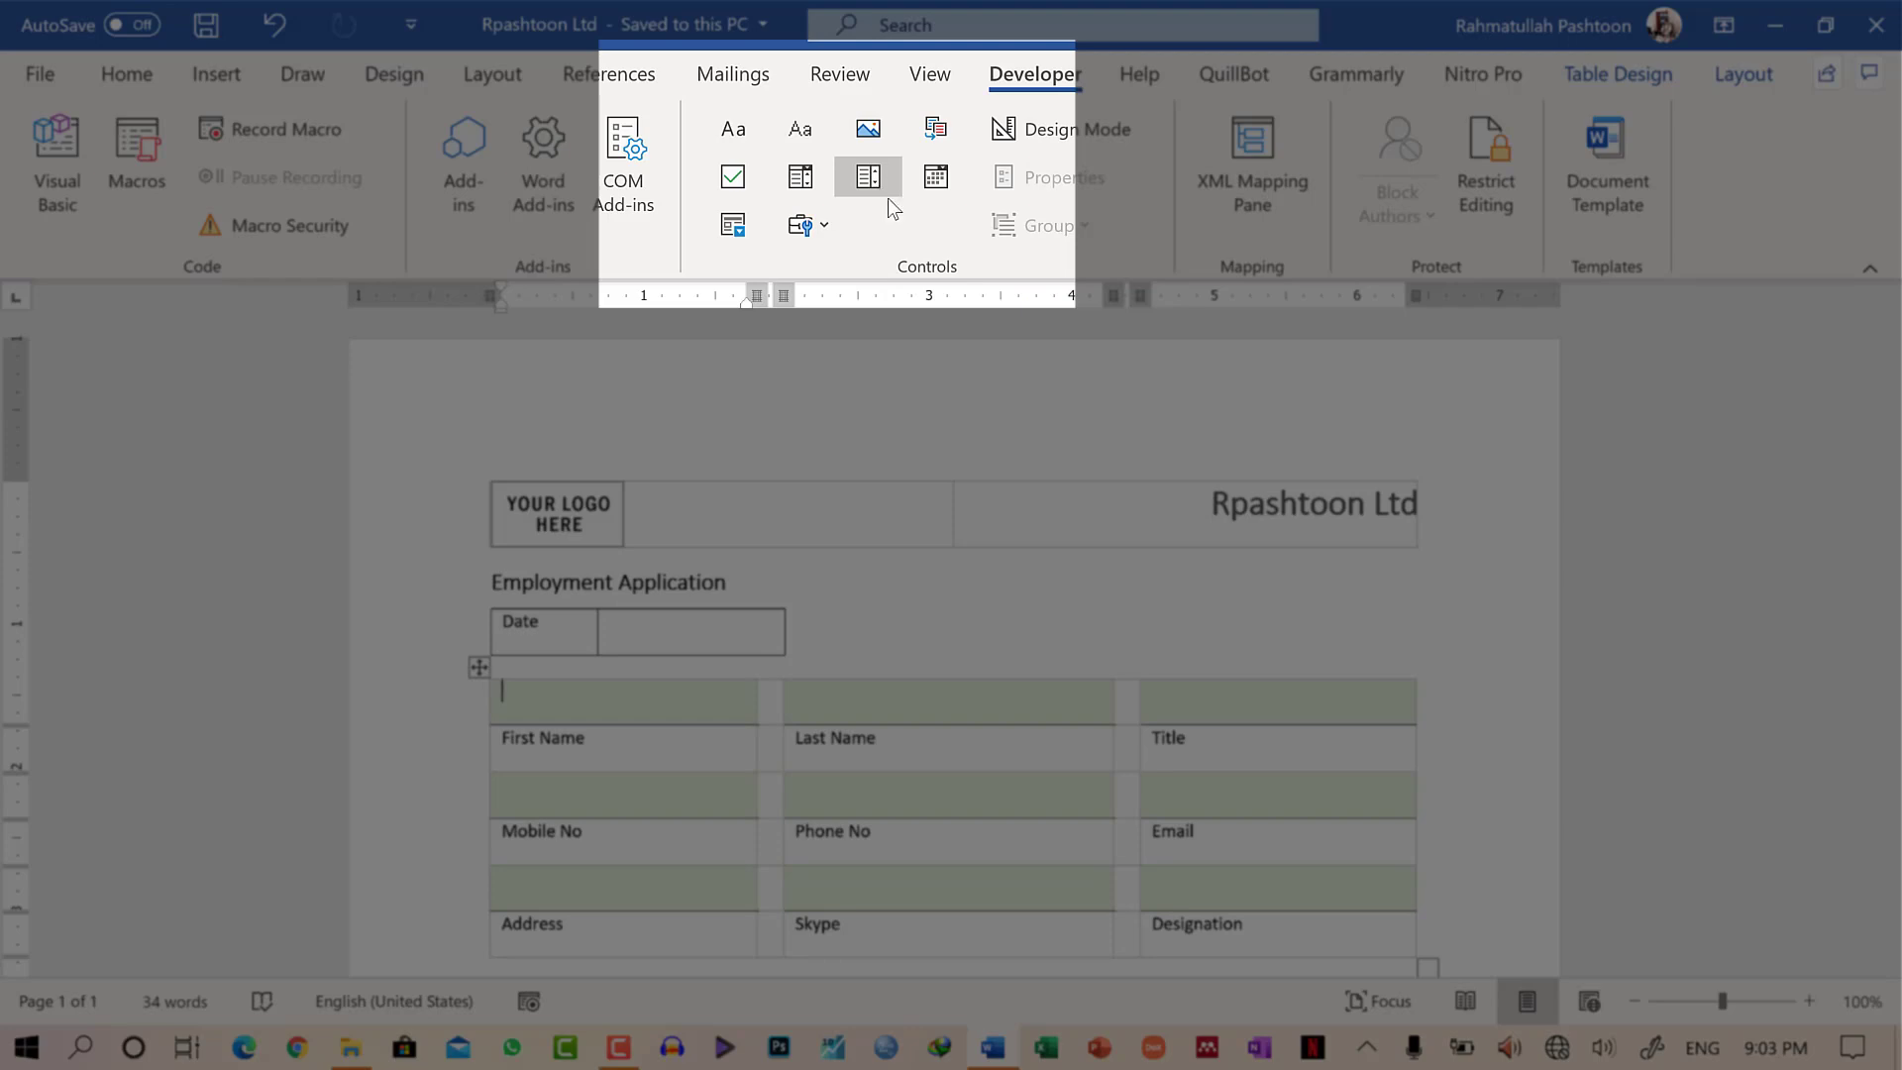
scroll(951, 644, "down", 3)
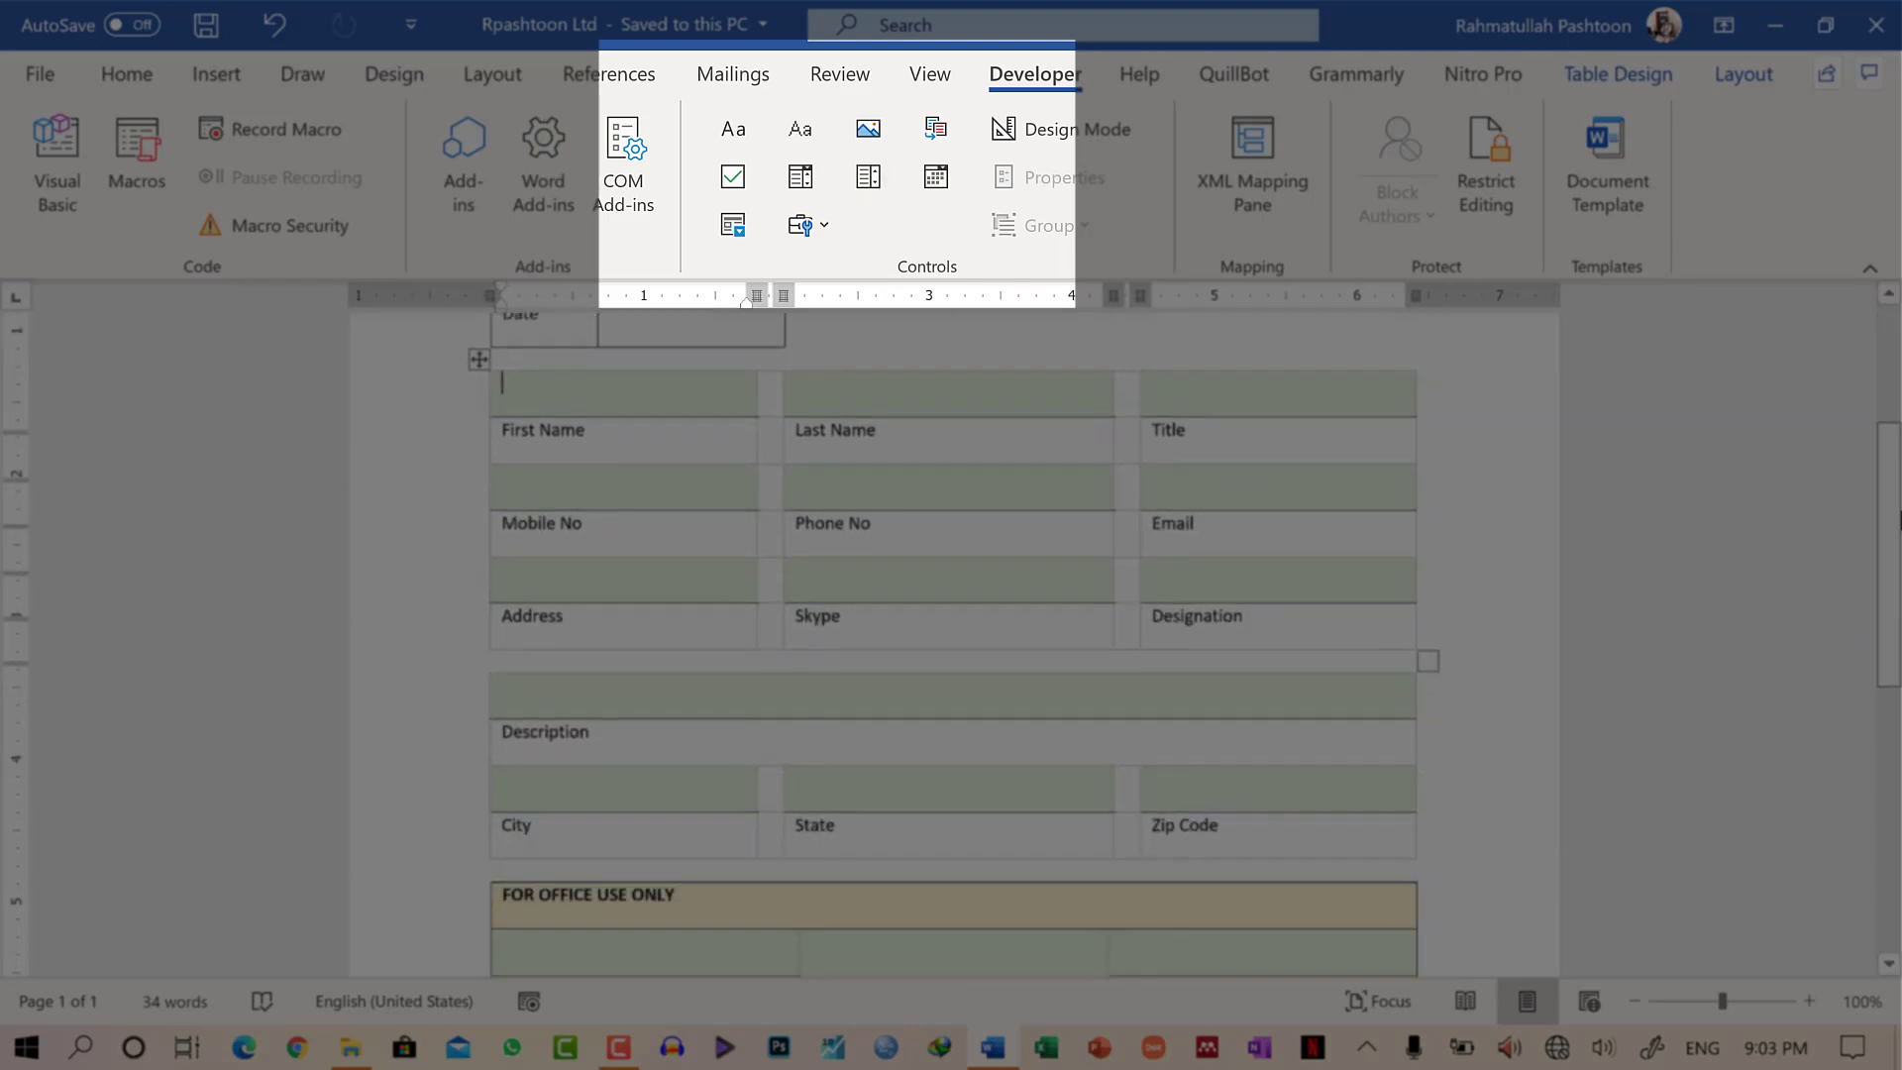
scroll(951, 644, "up", 3)
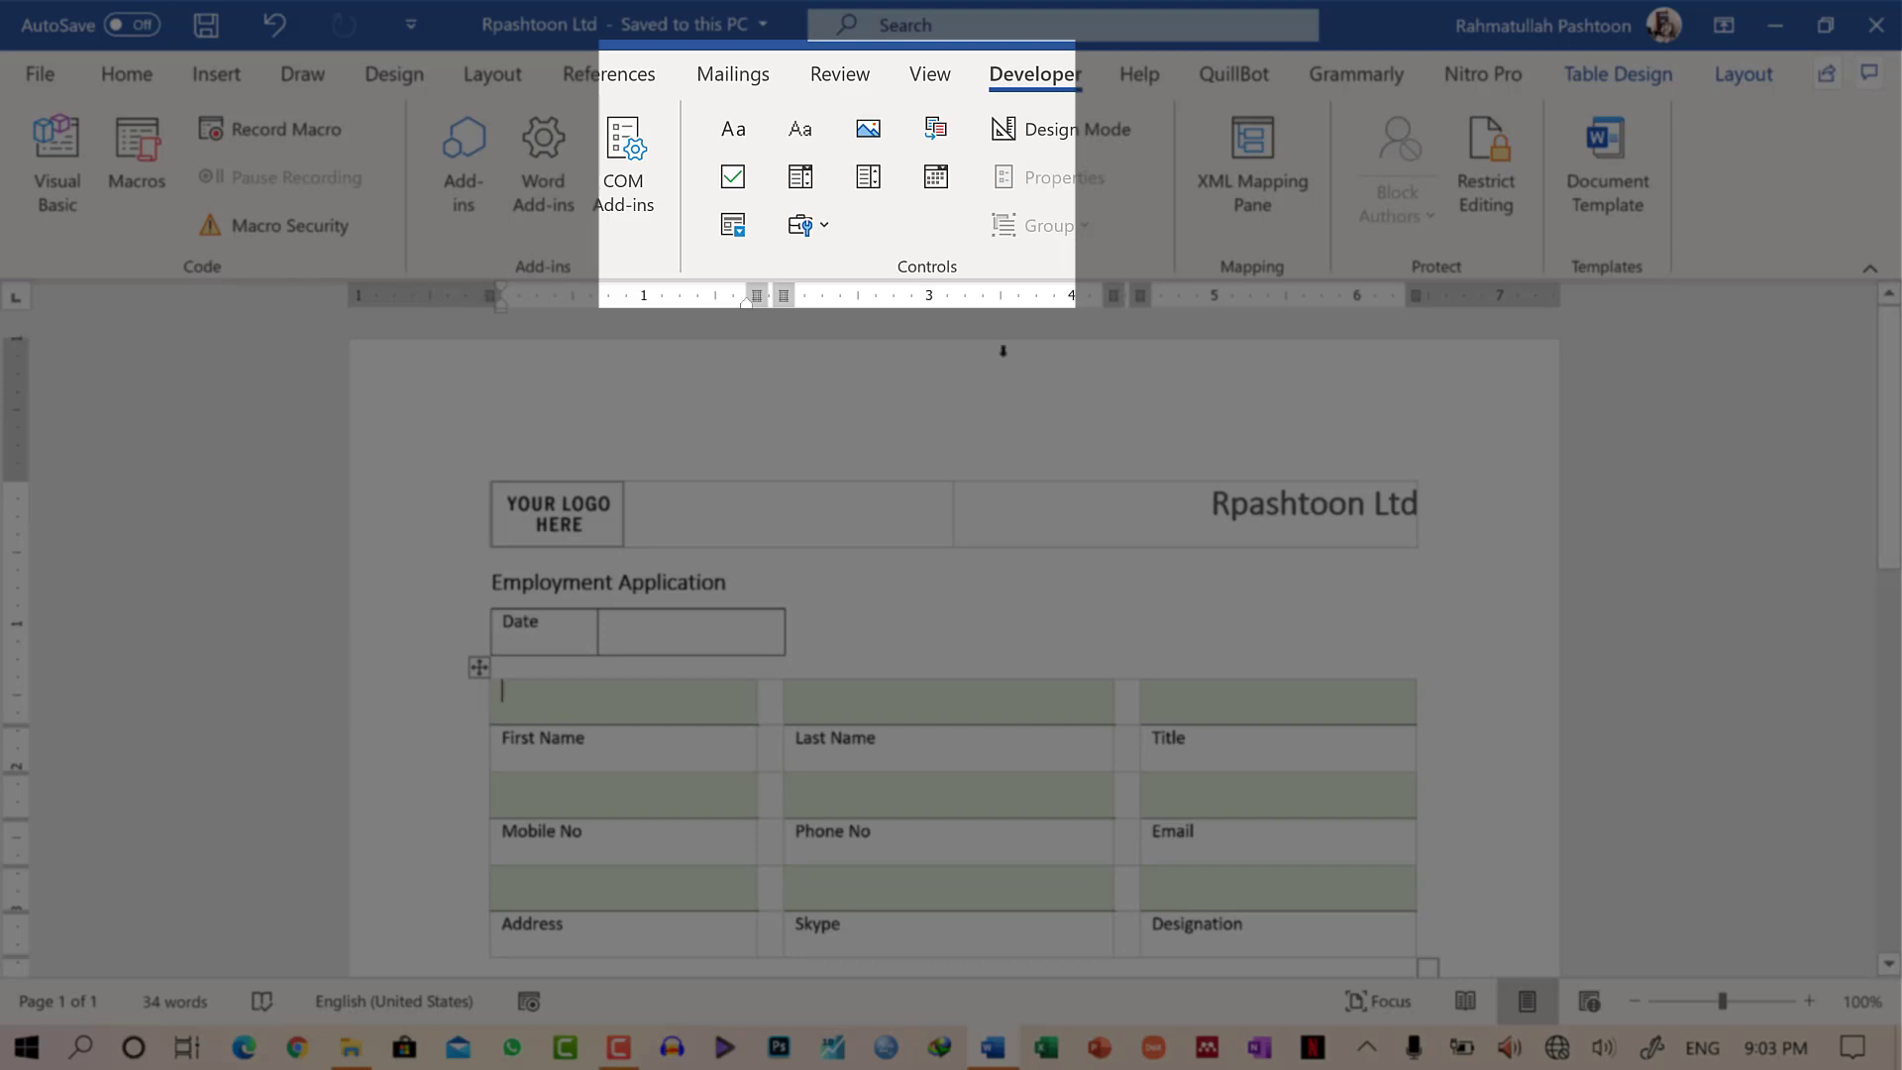
left_click(673, 634)
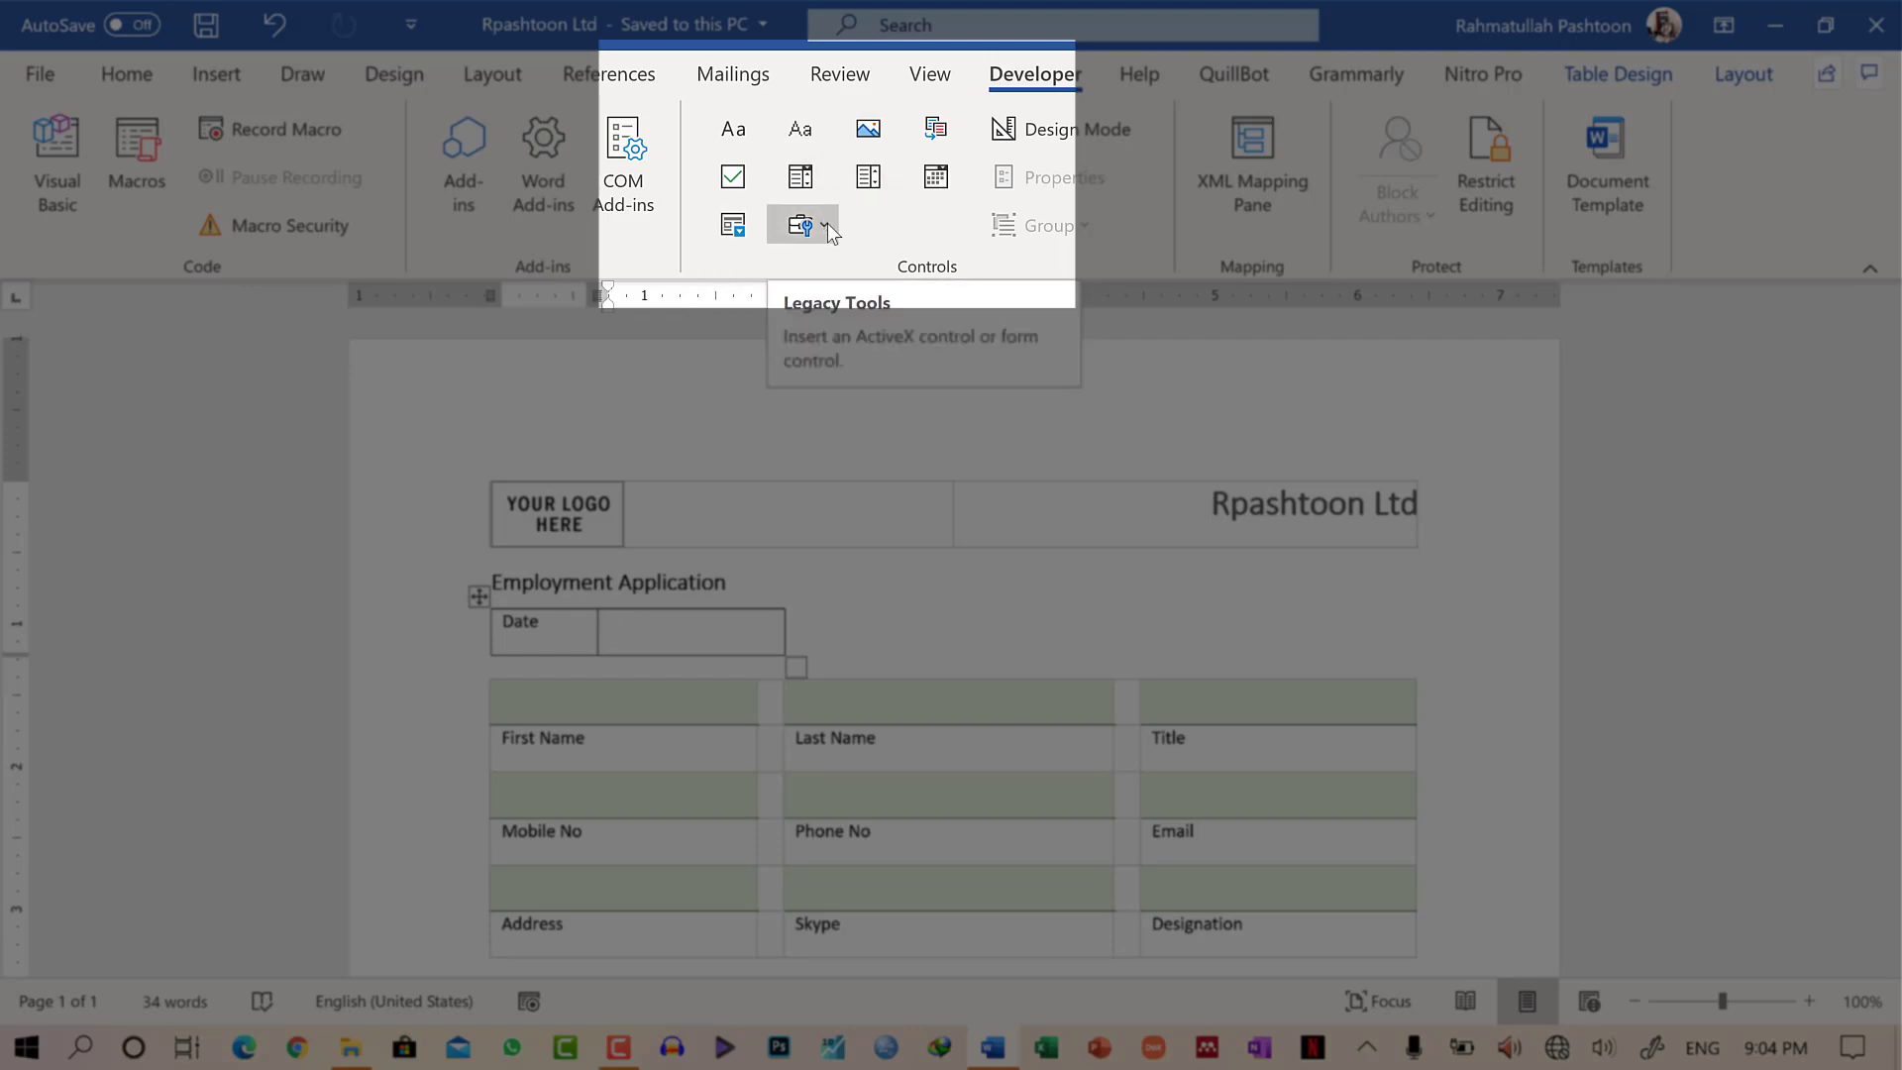
left_click(828, 224)
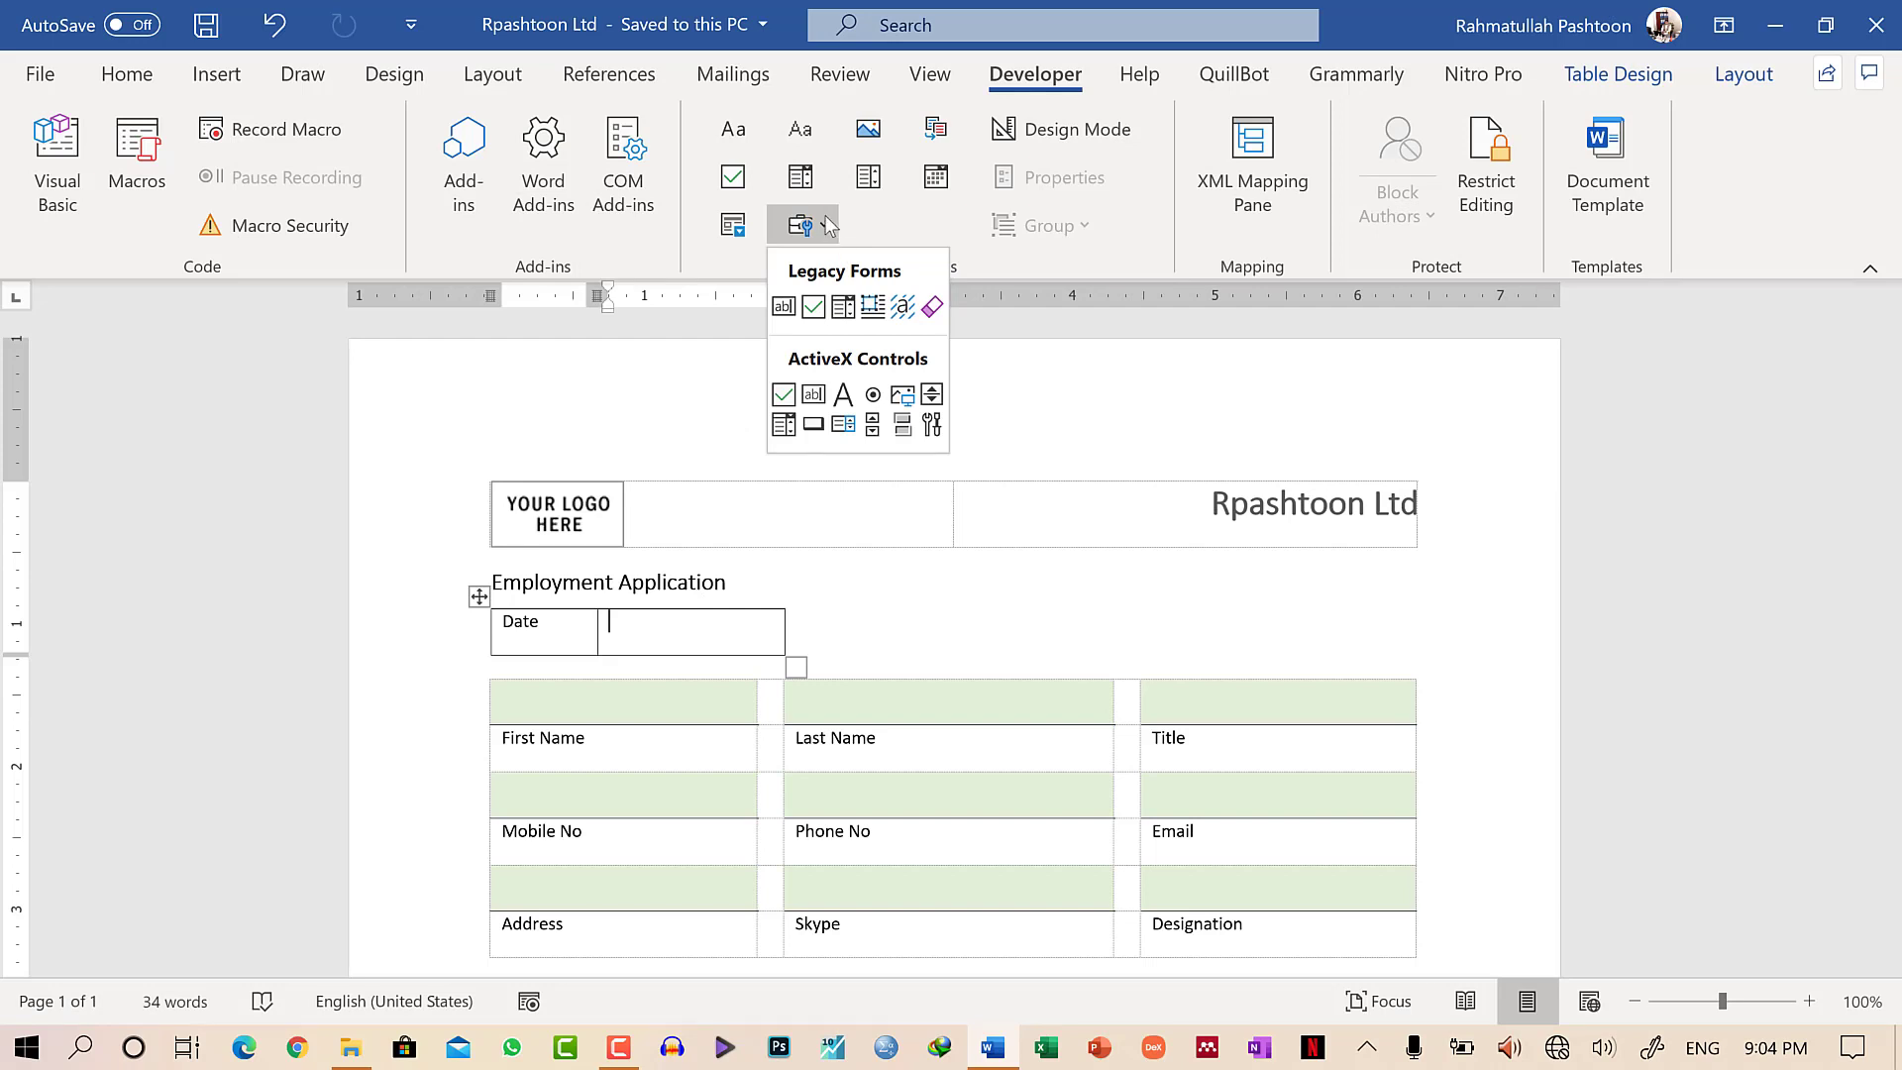
left_click(728, 702)
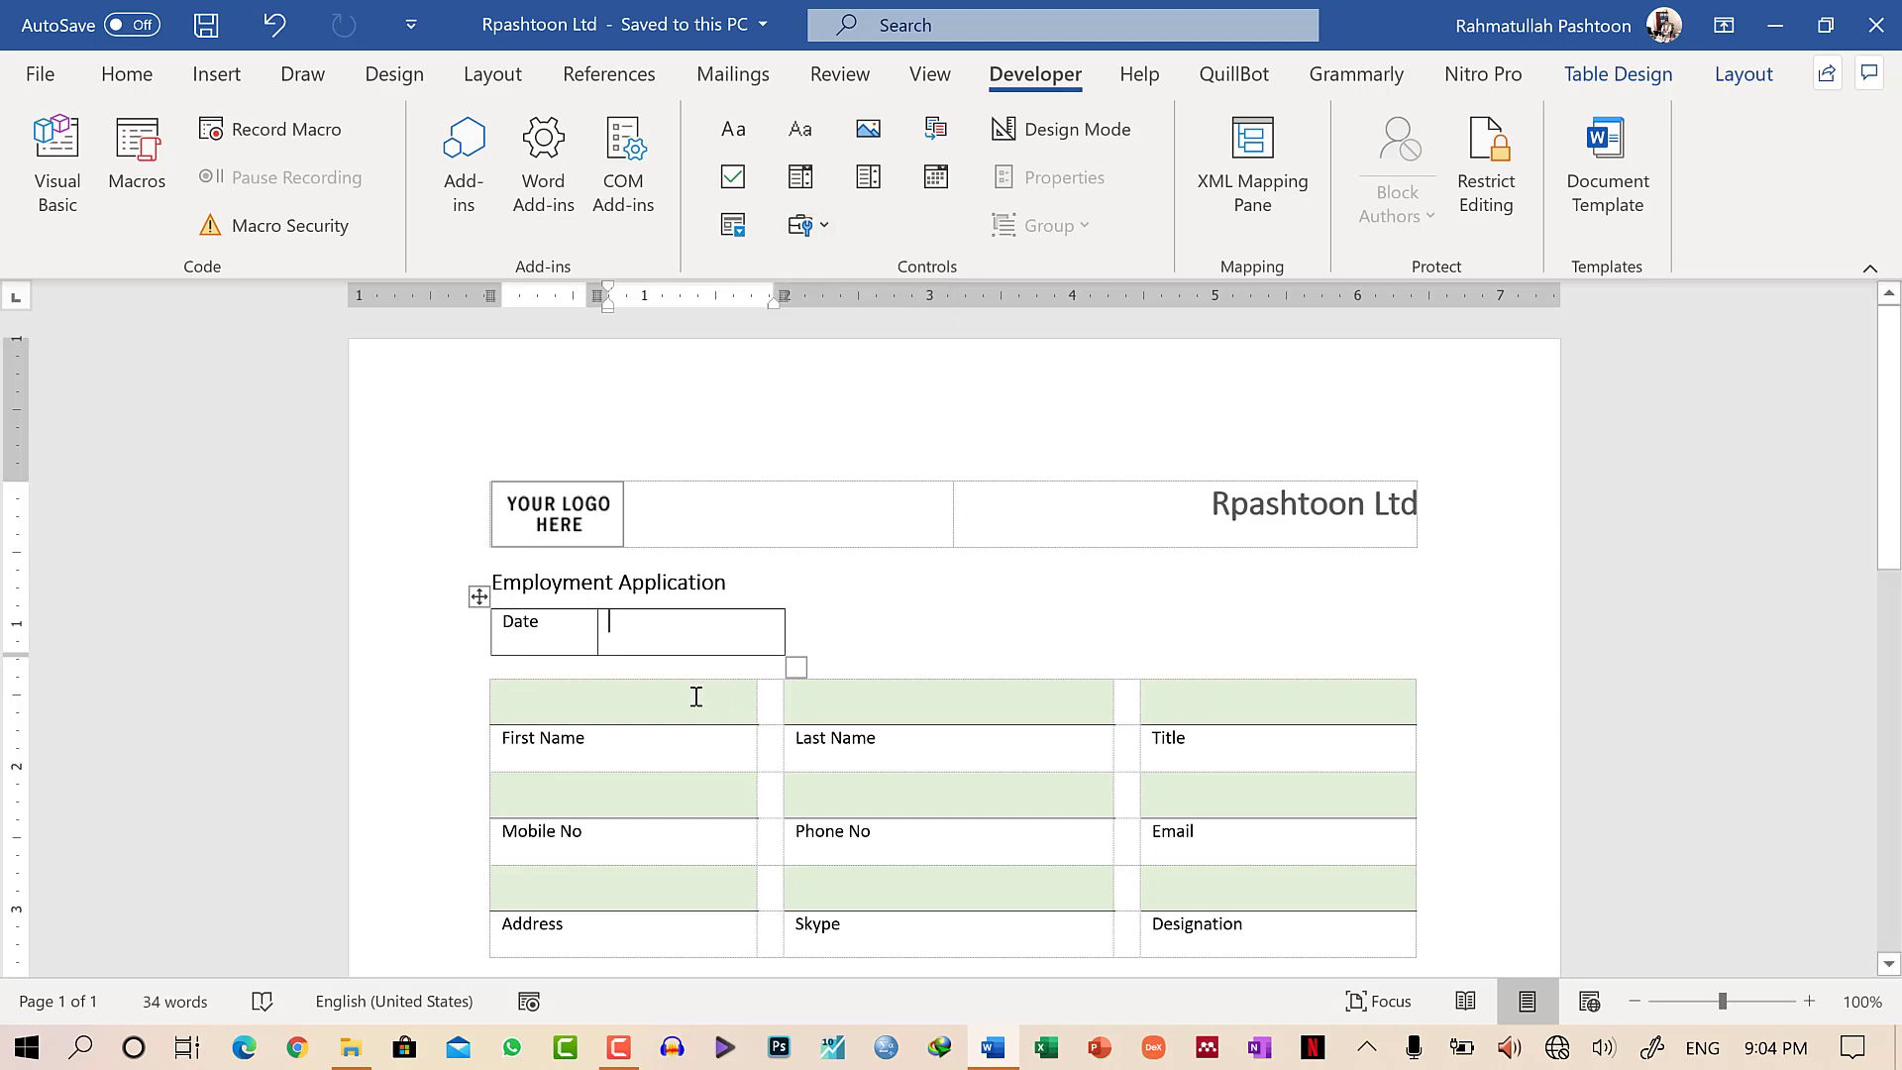
left_click(693, 697)
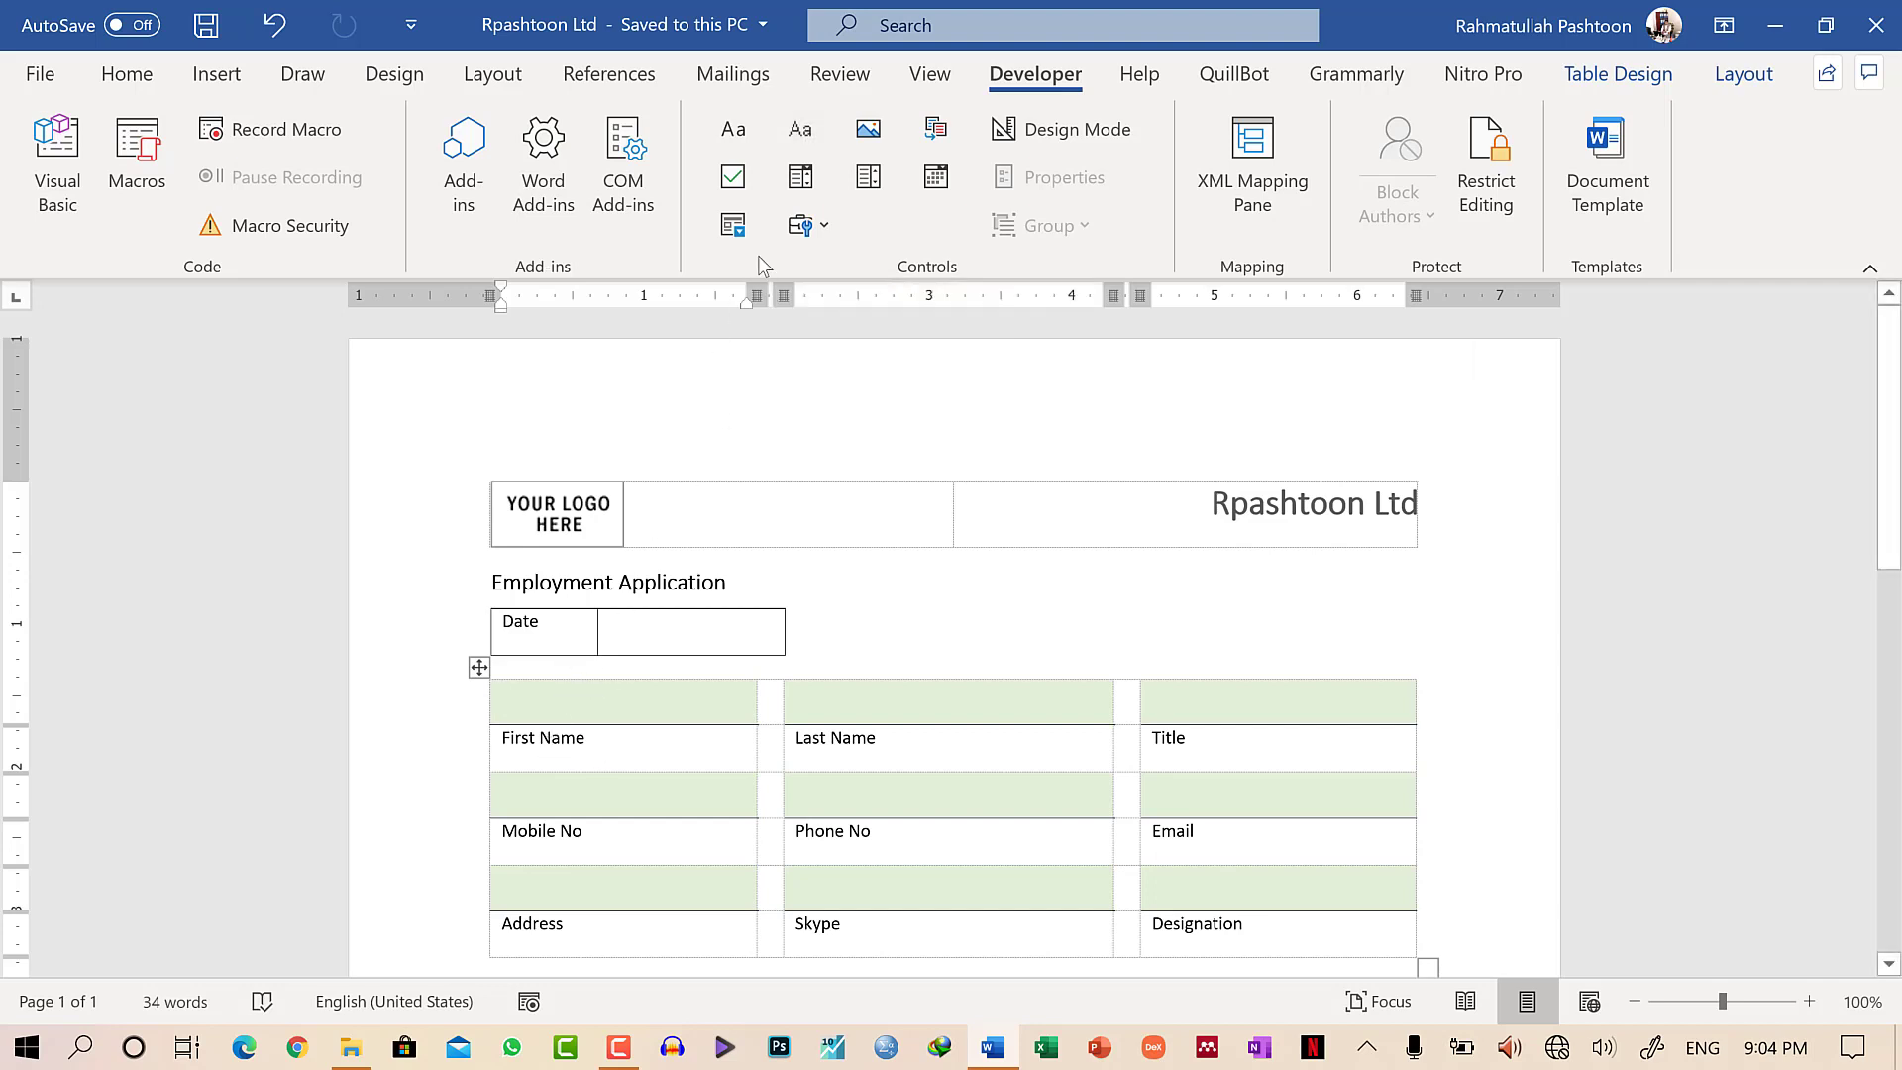
Add plain text content controls to the First Name, Last Name, Title, Mobile No and Phone No cells.
left_click(813, 134)
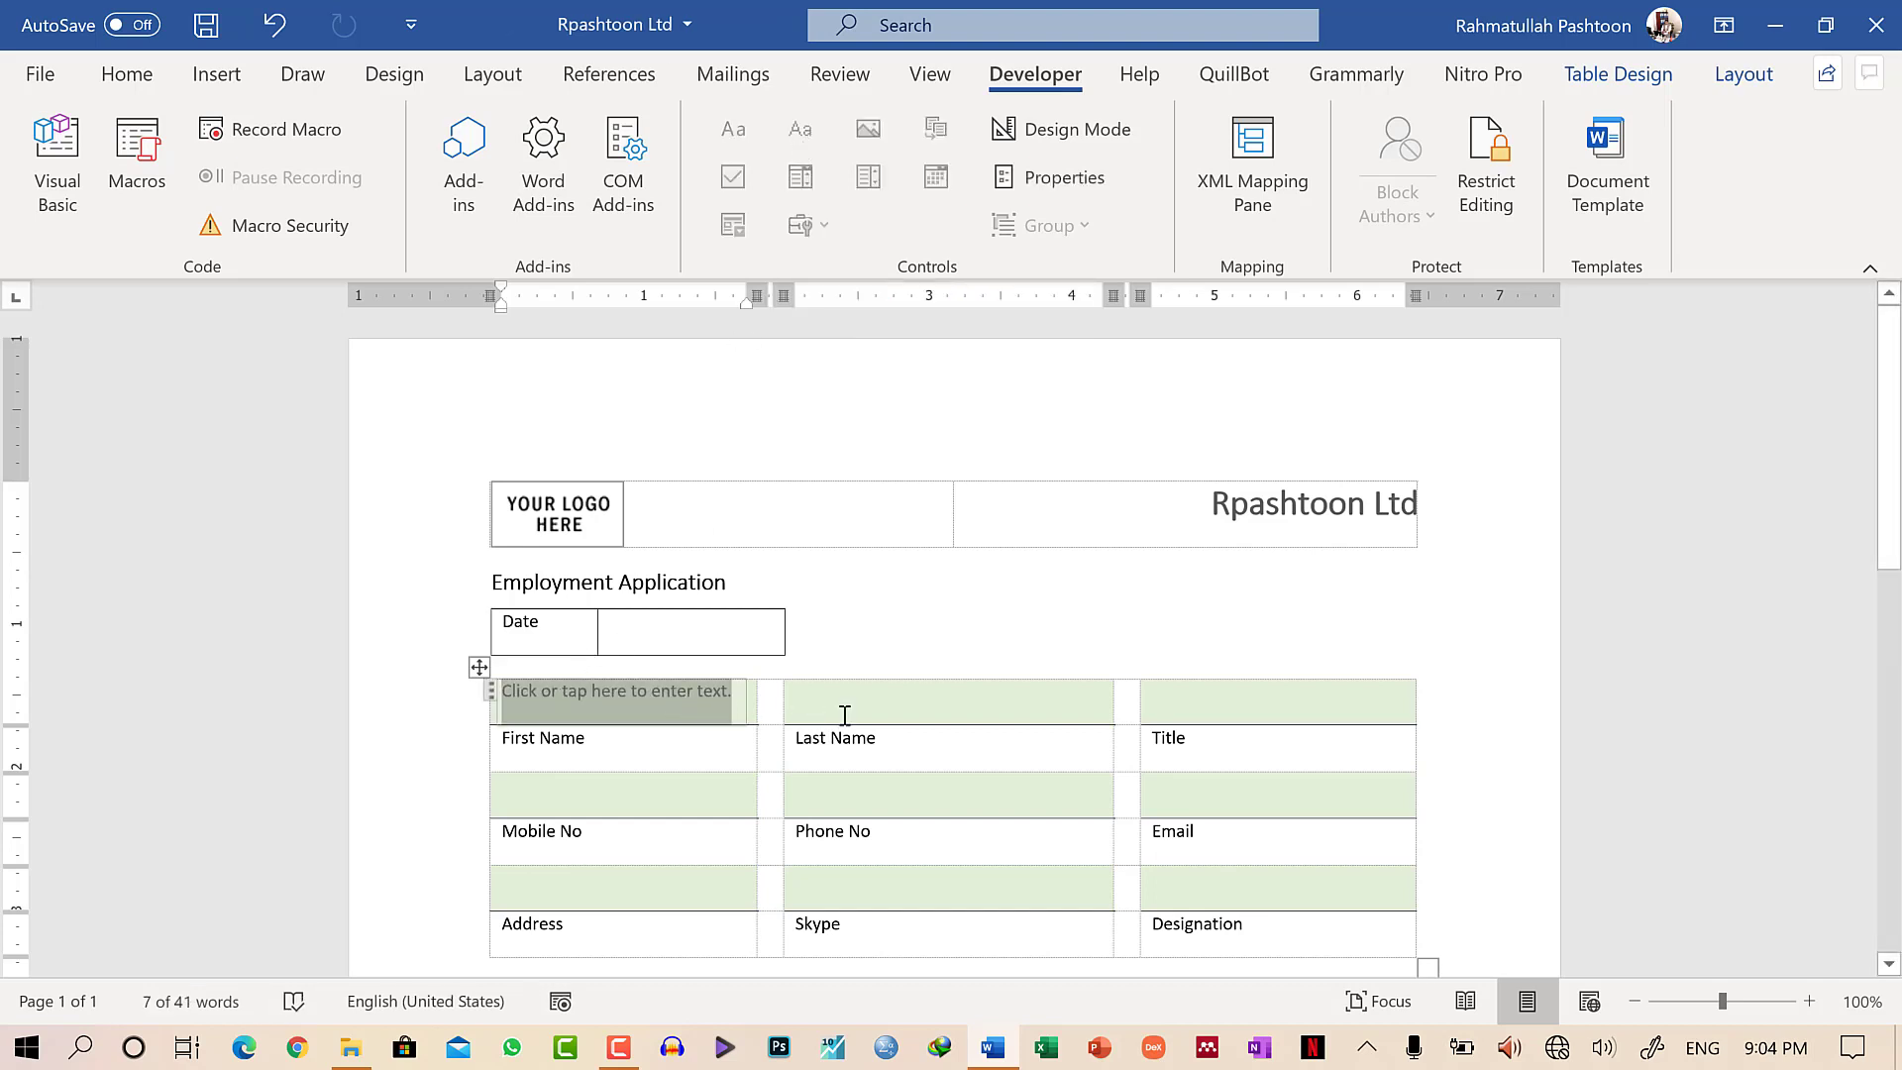
left_click(882, 703)
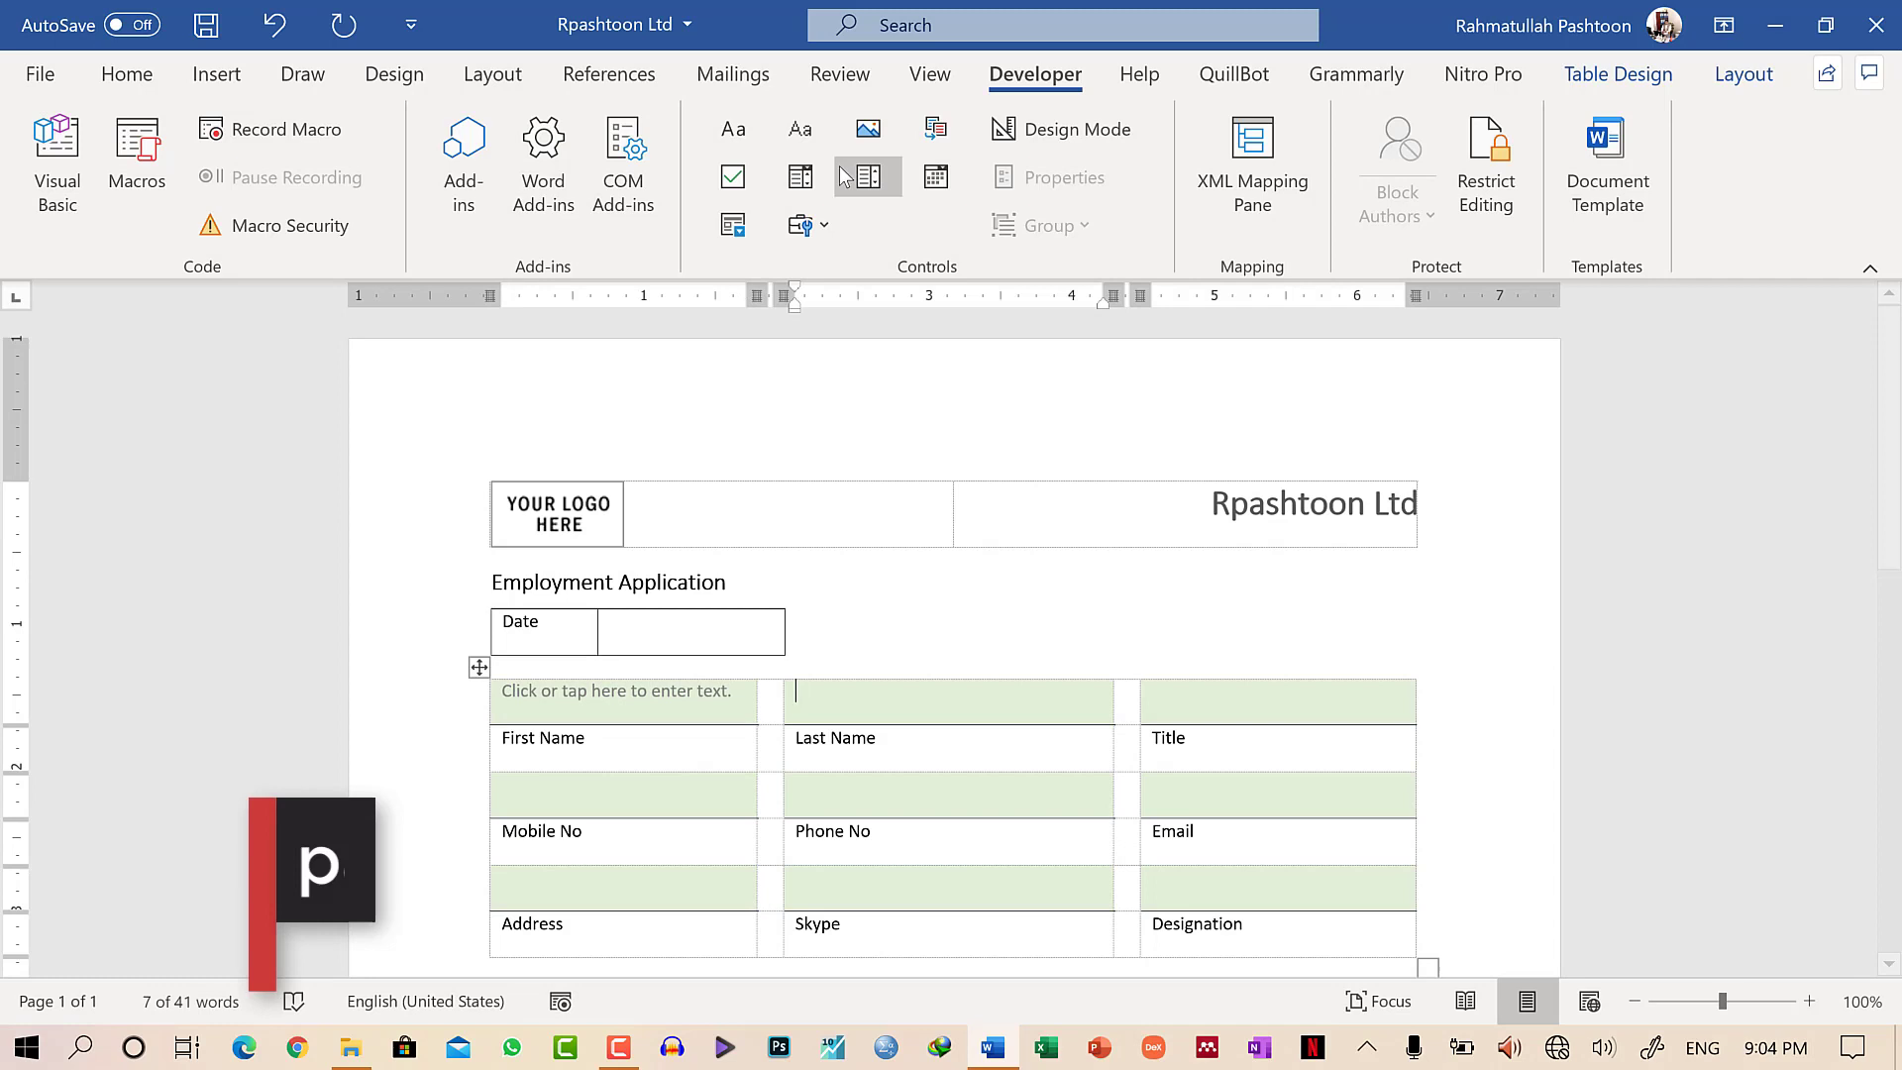
left_click(801, 128)
left_click(1235, 683)
left_click(800, 128)
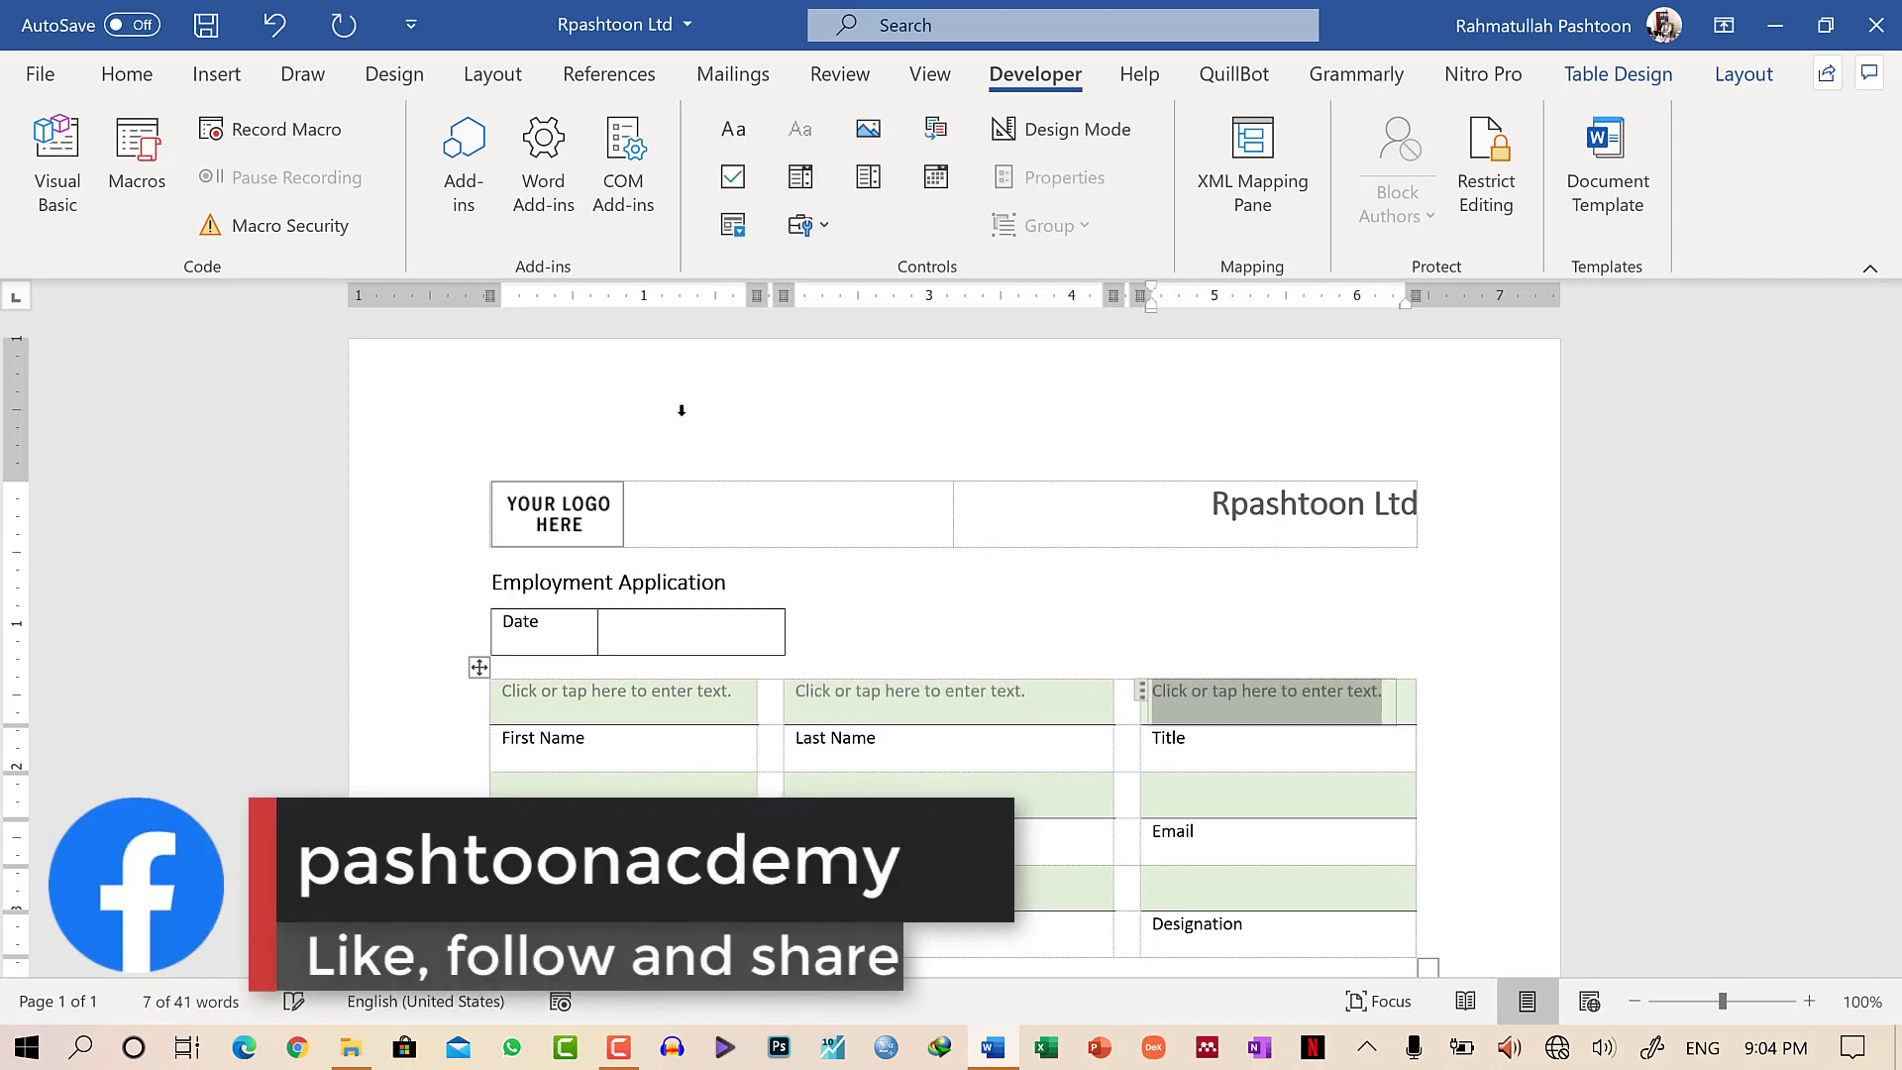
left_click(639, 772)
left_click(800, 128)
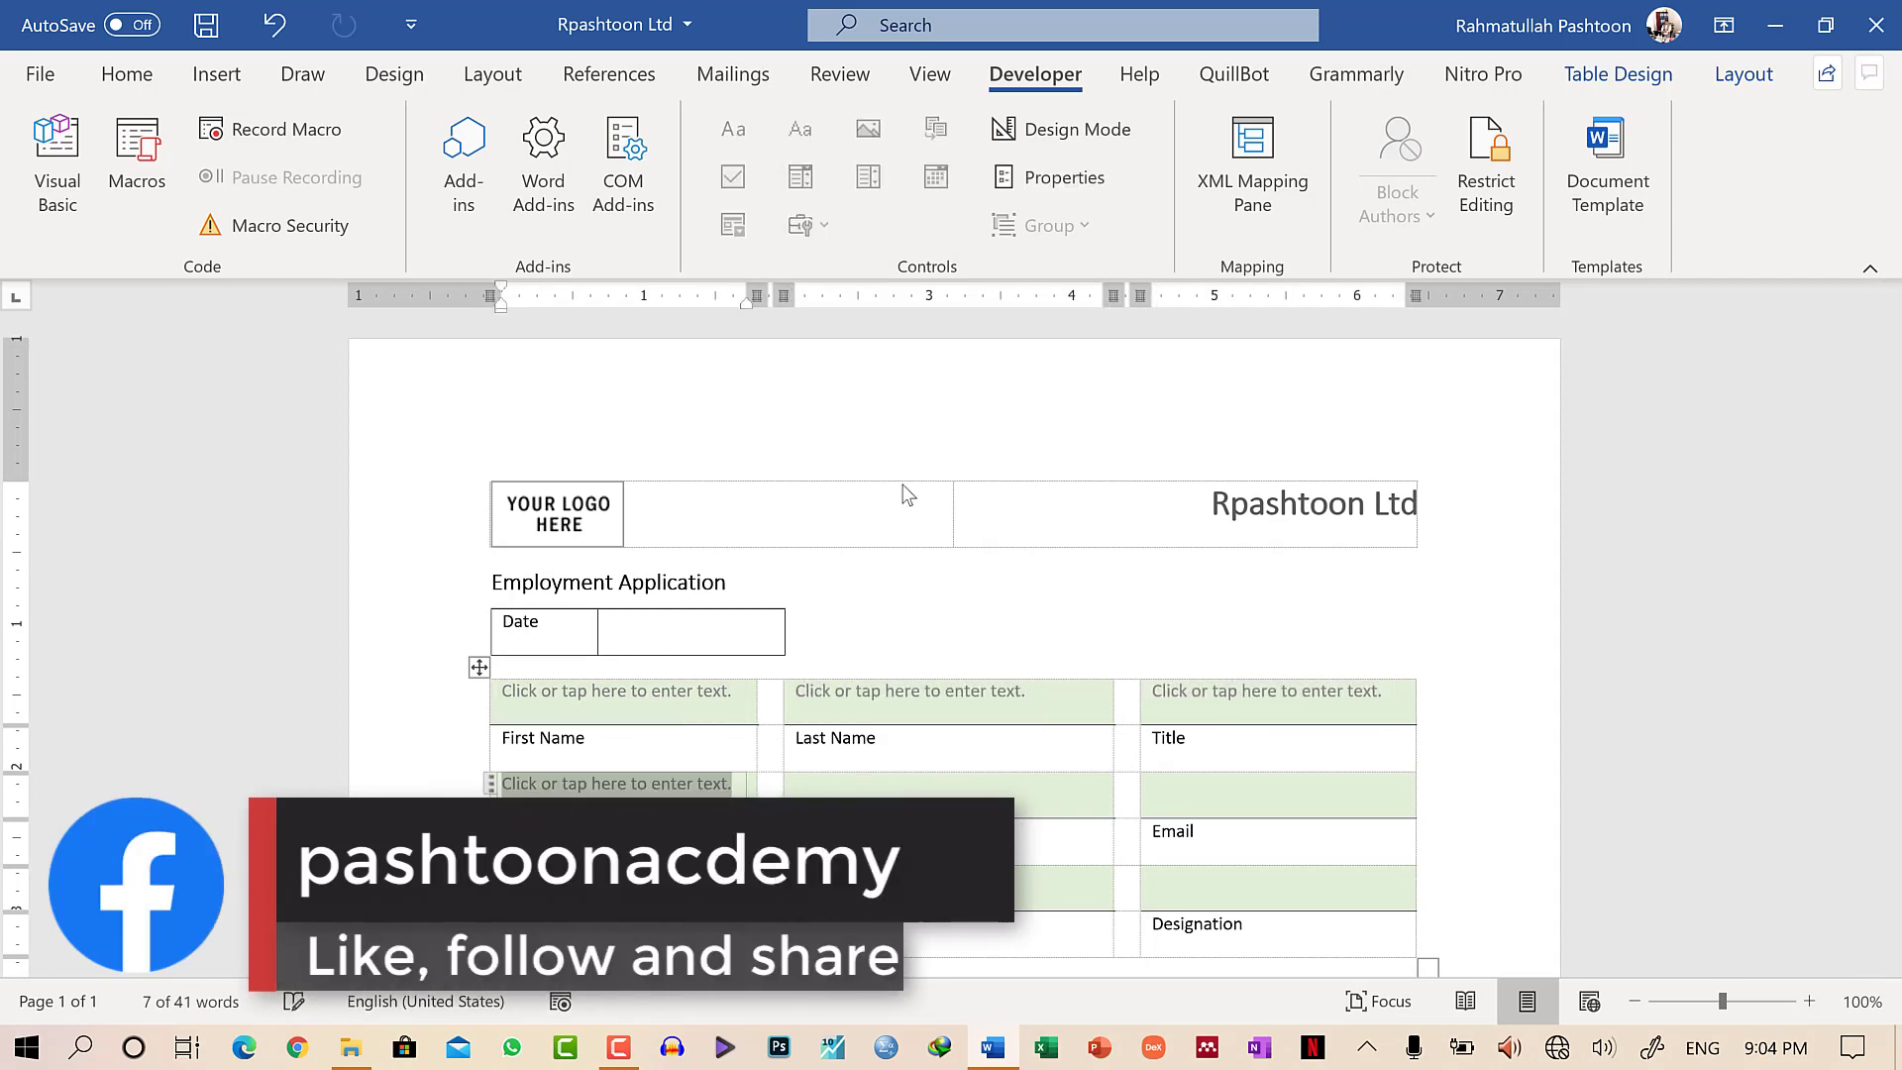
left_click(861, 787)
left_click(800, 129)
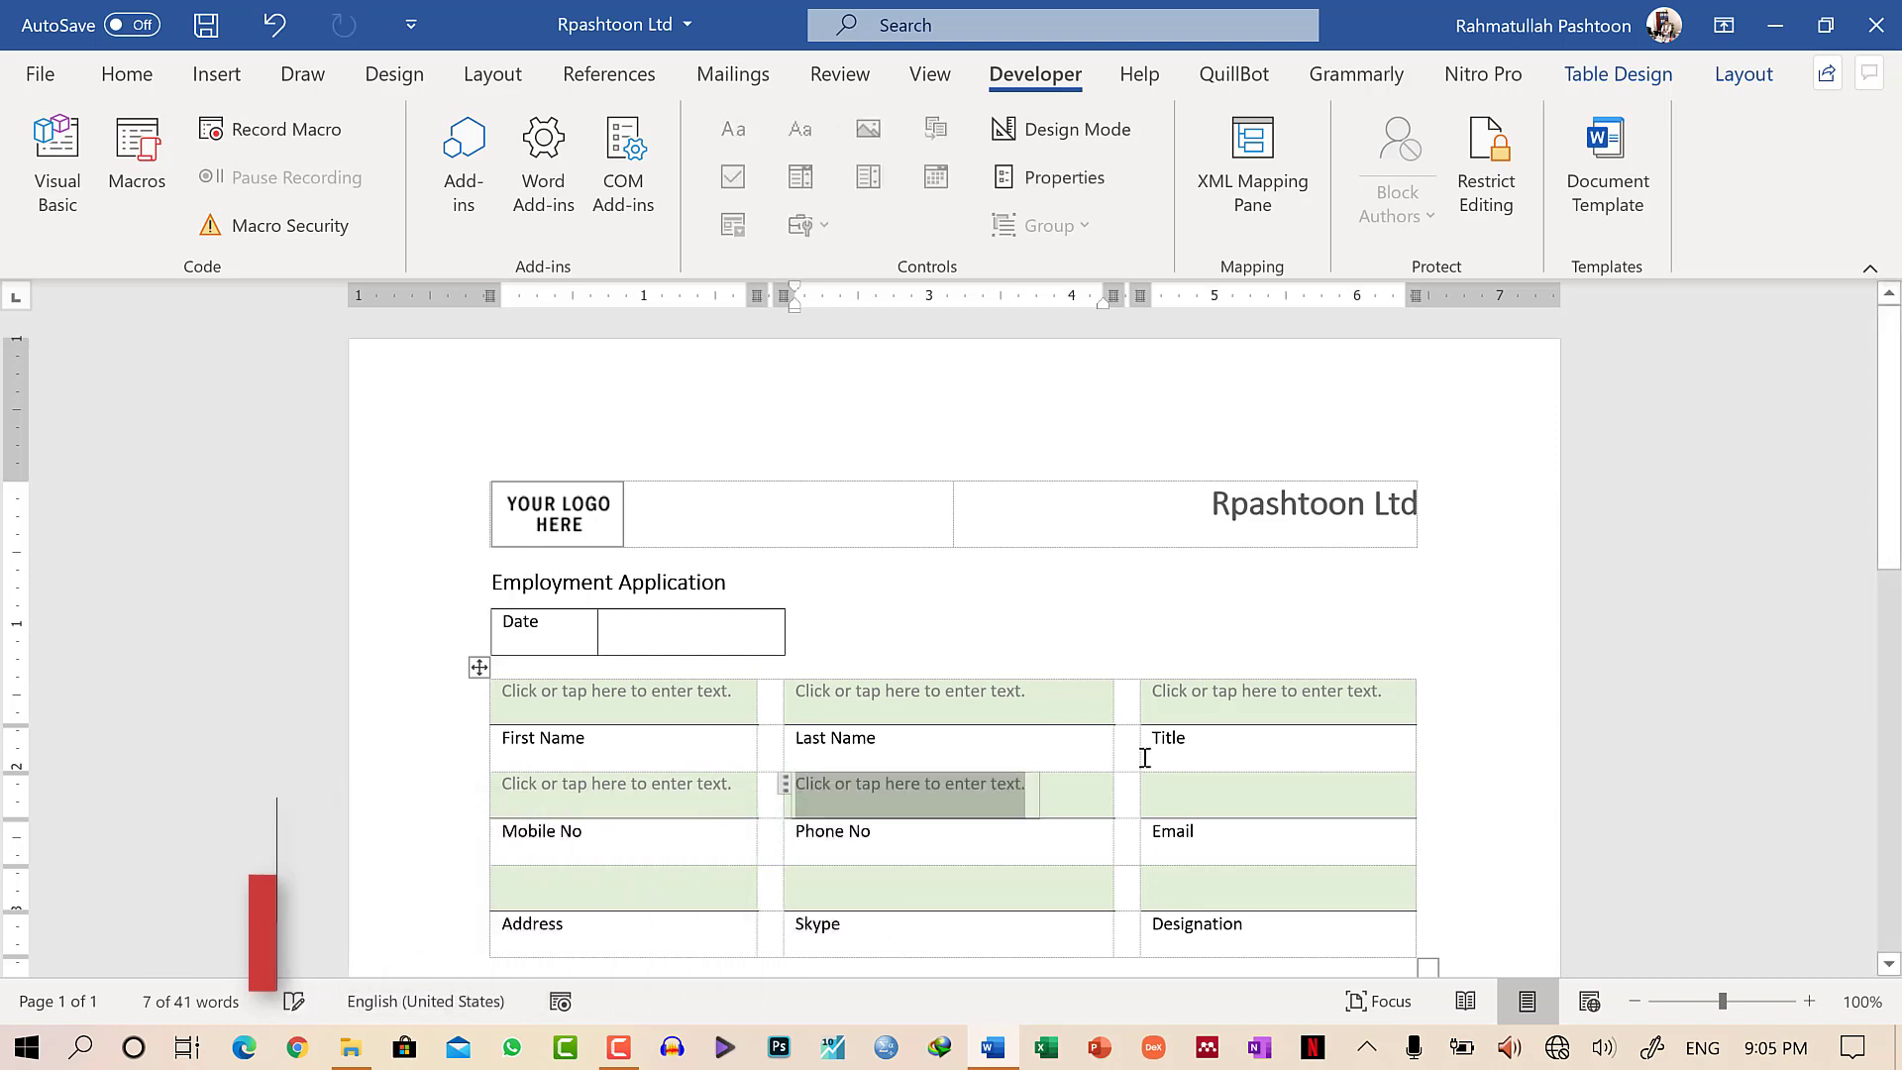
Add plain text content controls to the Email, Address, Skype and Designation cells.
left_click(1205, 794)
left_click(801, 129)
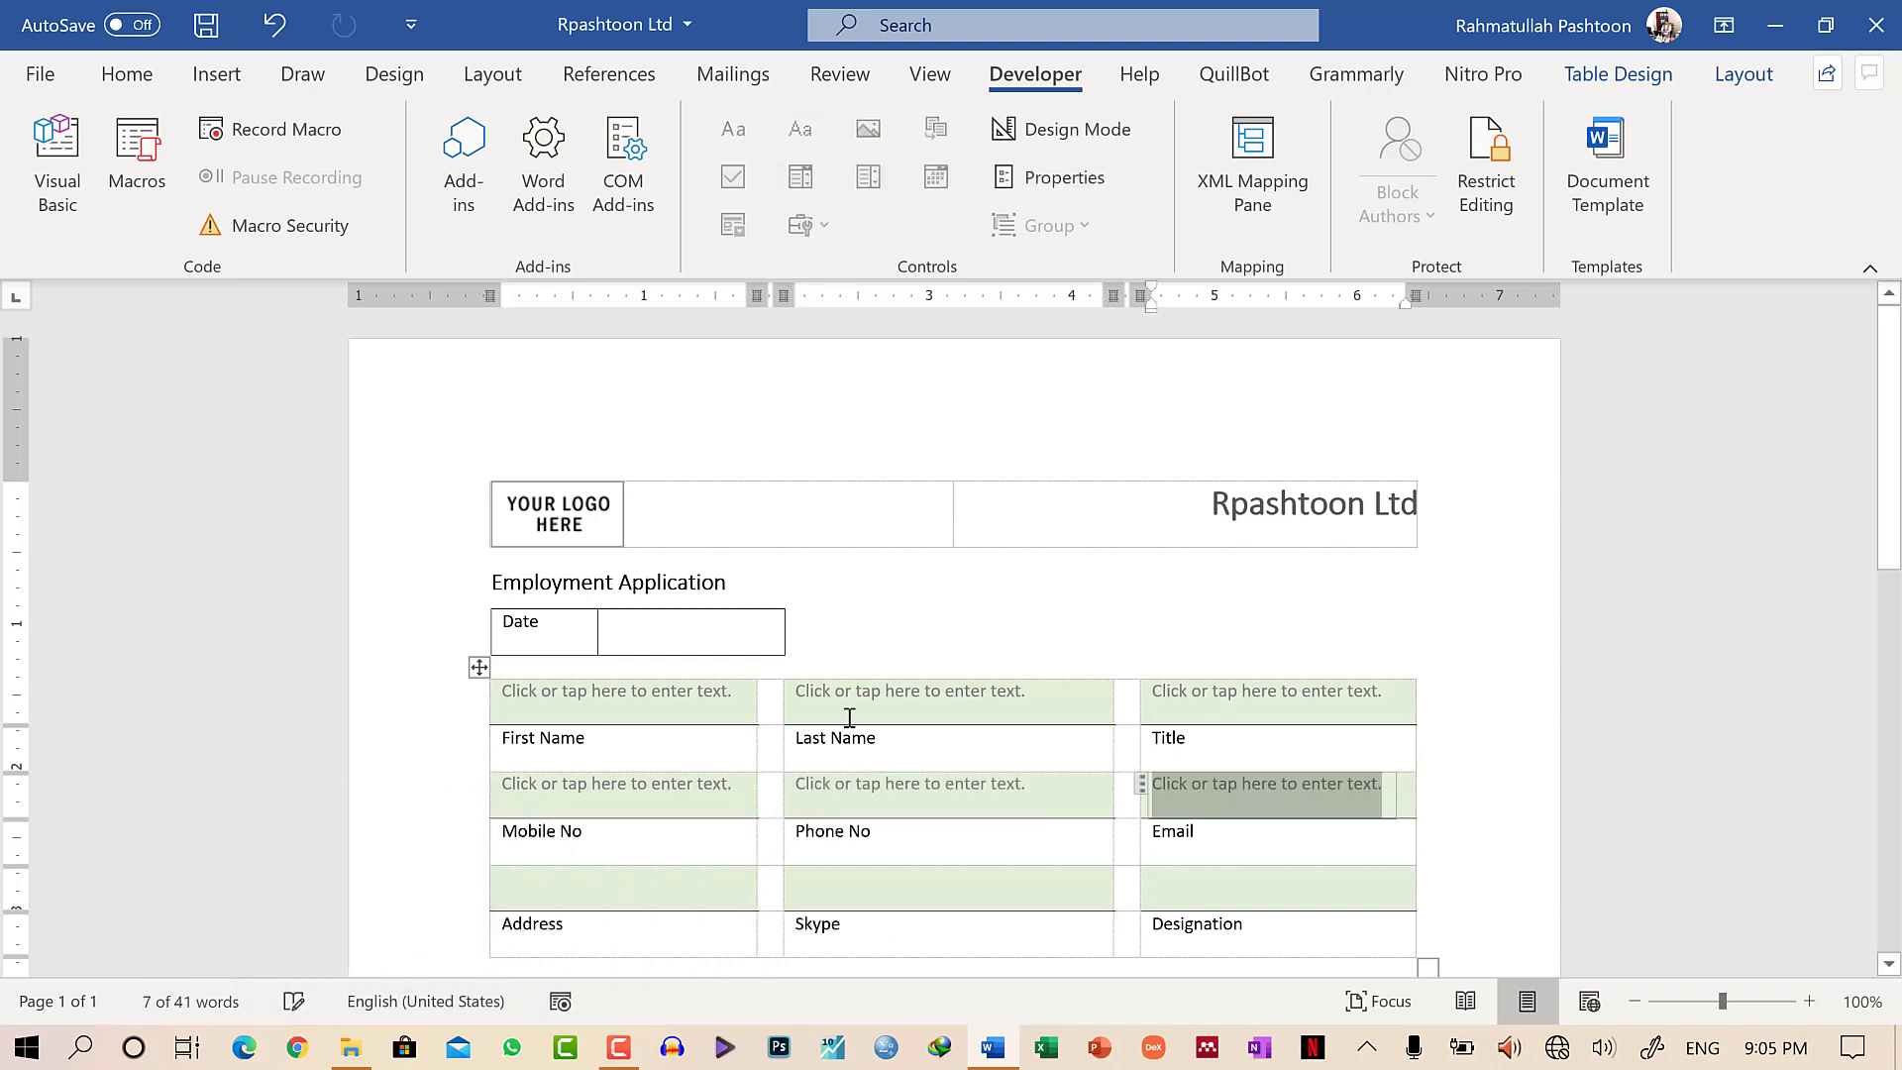
left_click(659, 885)
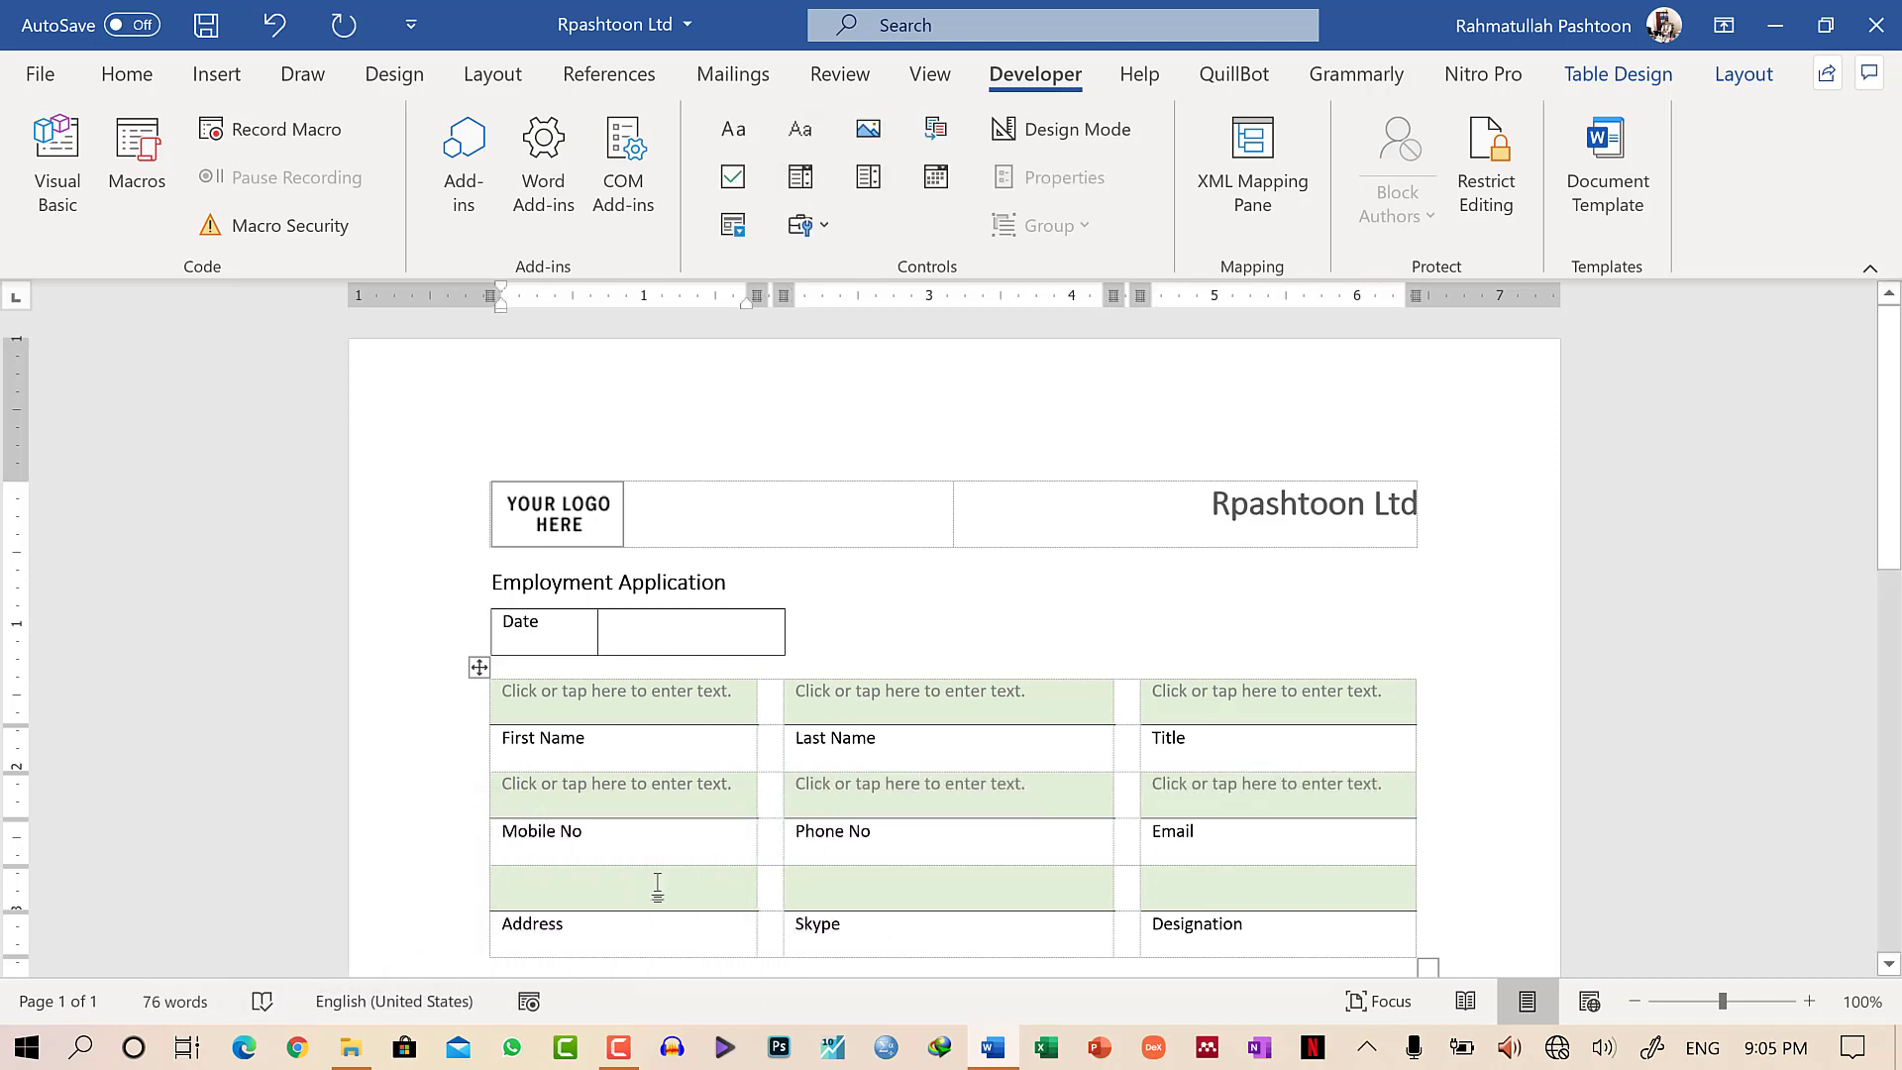
left_click(800, 128)
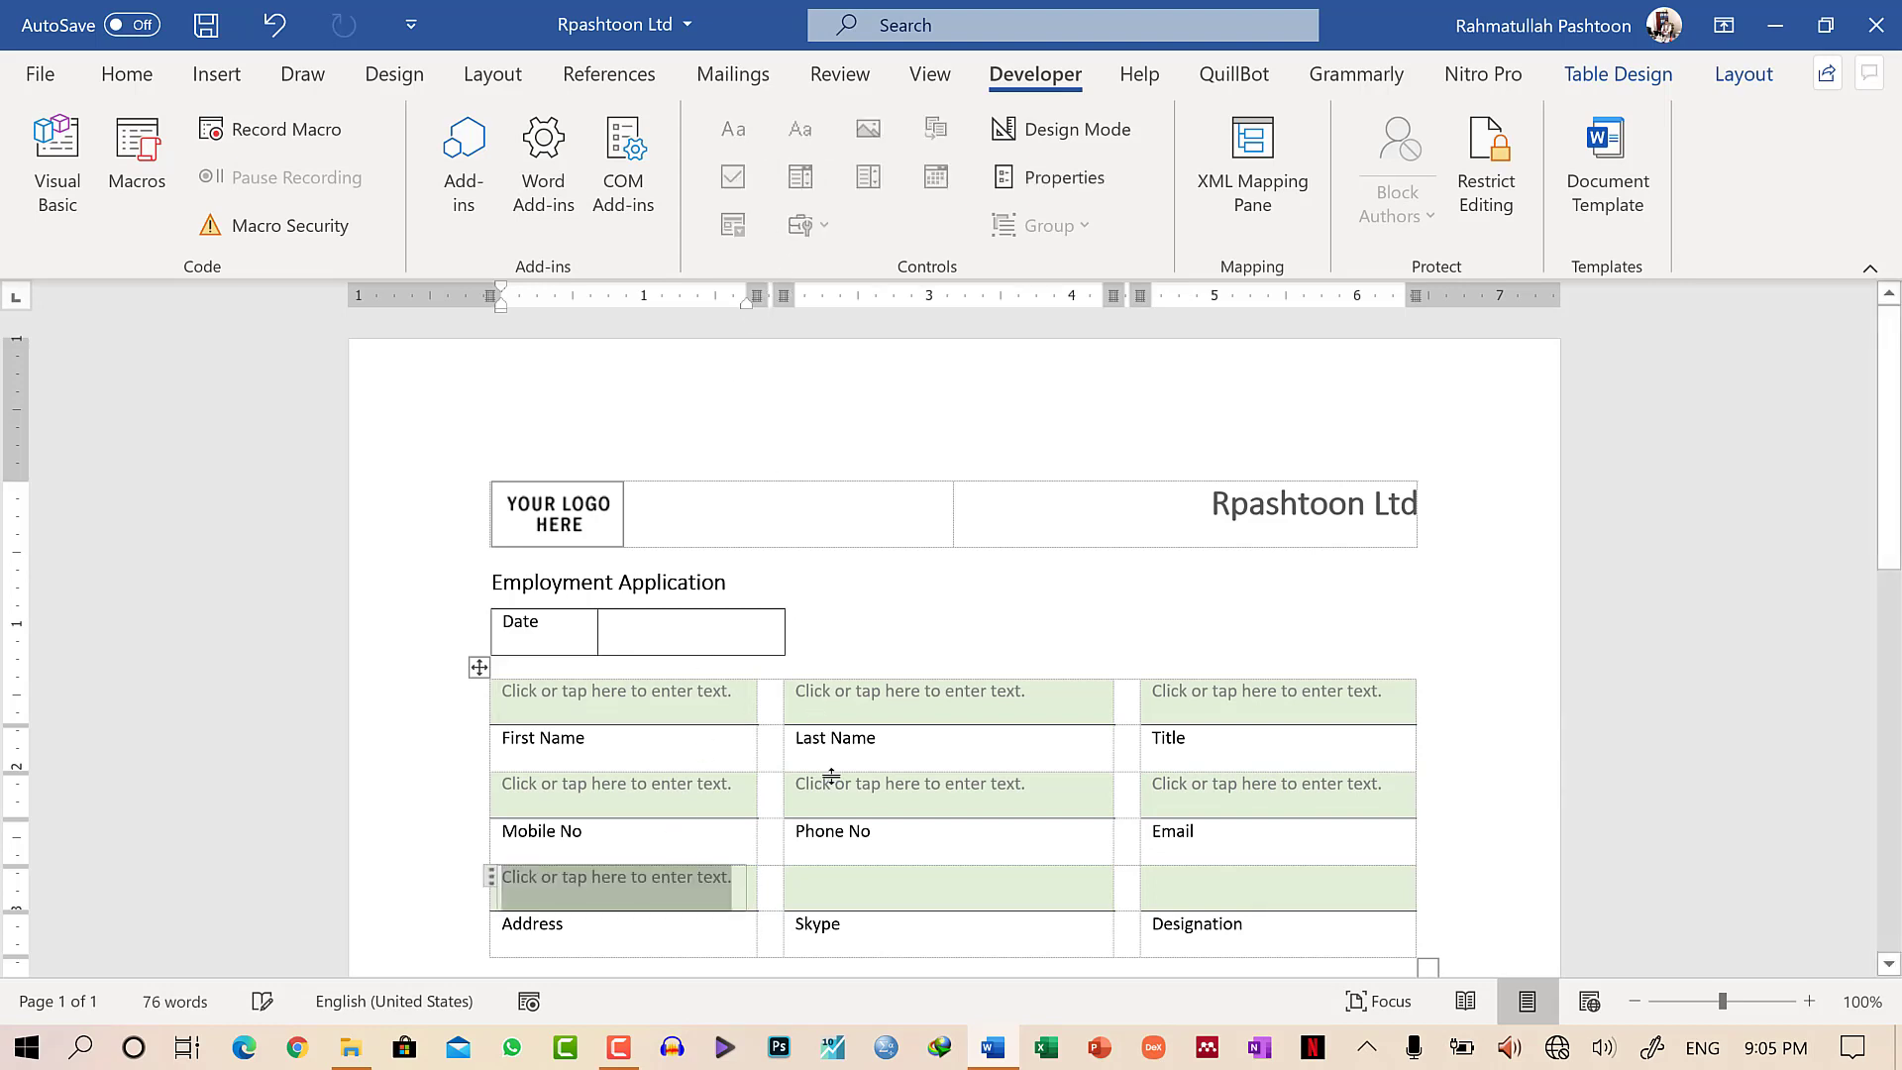
left_click(872, 886)
left_click(800, 128)
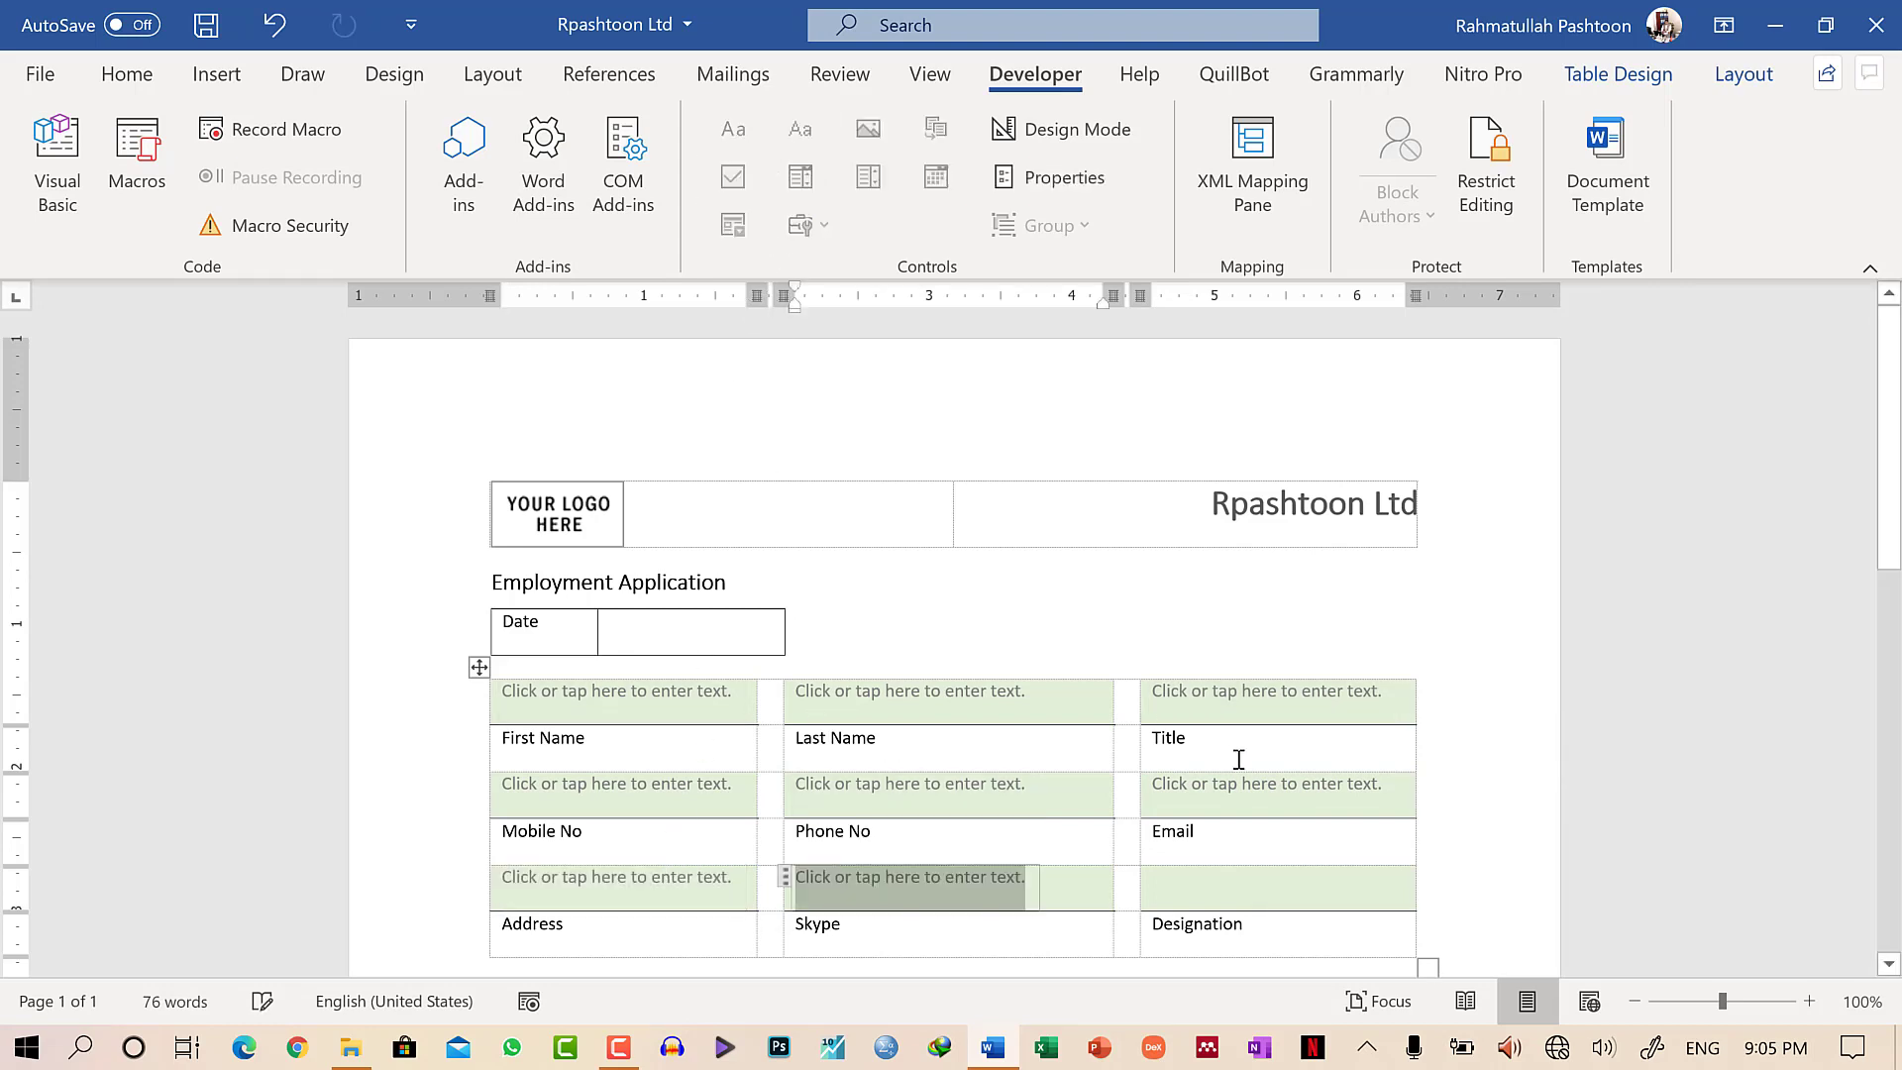
left_click(1184, 876)
left_click(801, 119)
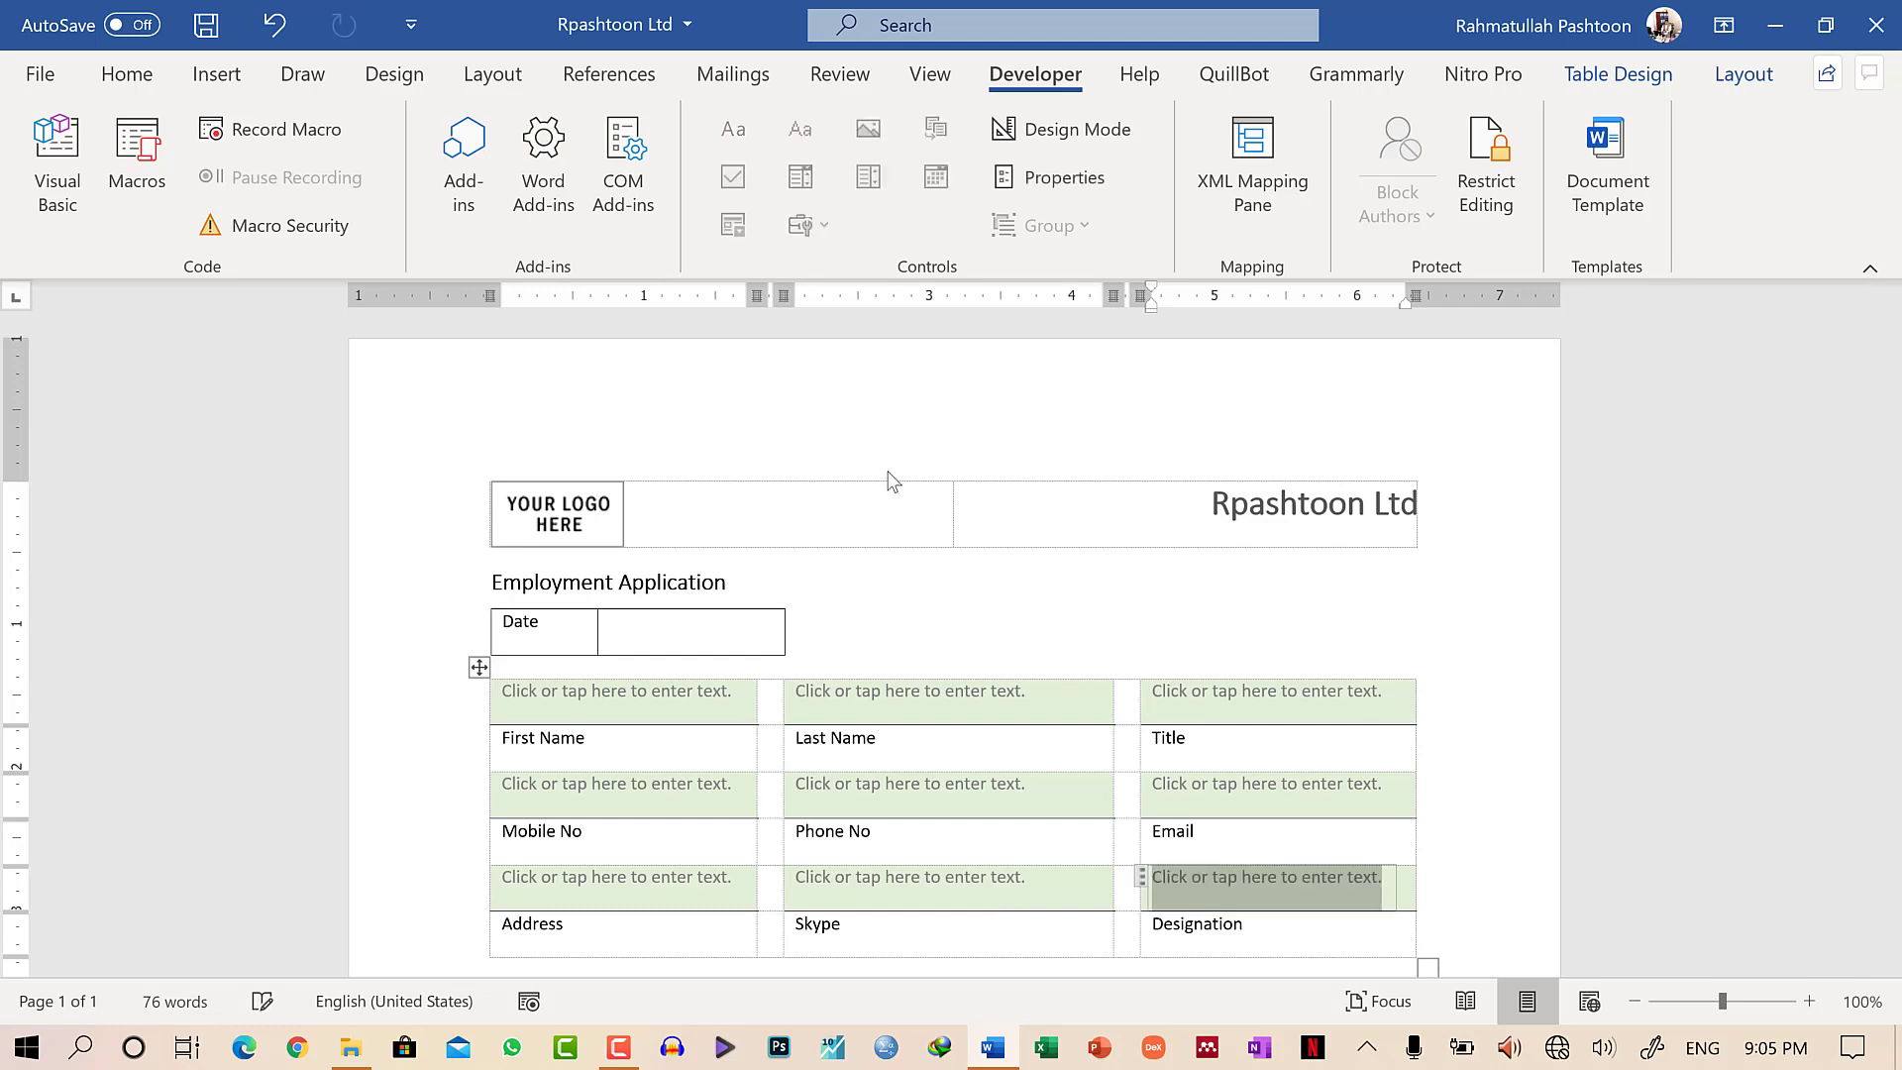
scroll(914, 689, "down", 4)
scroll(613, 647, "down", 2)
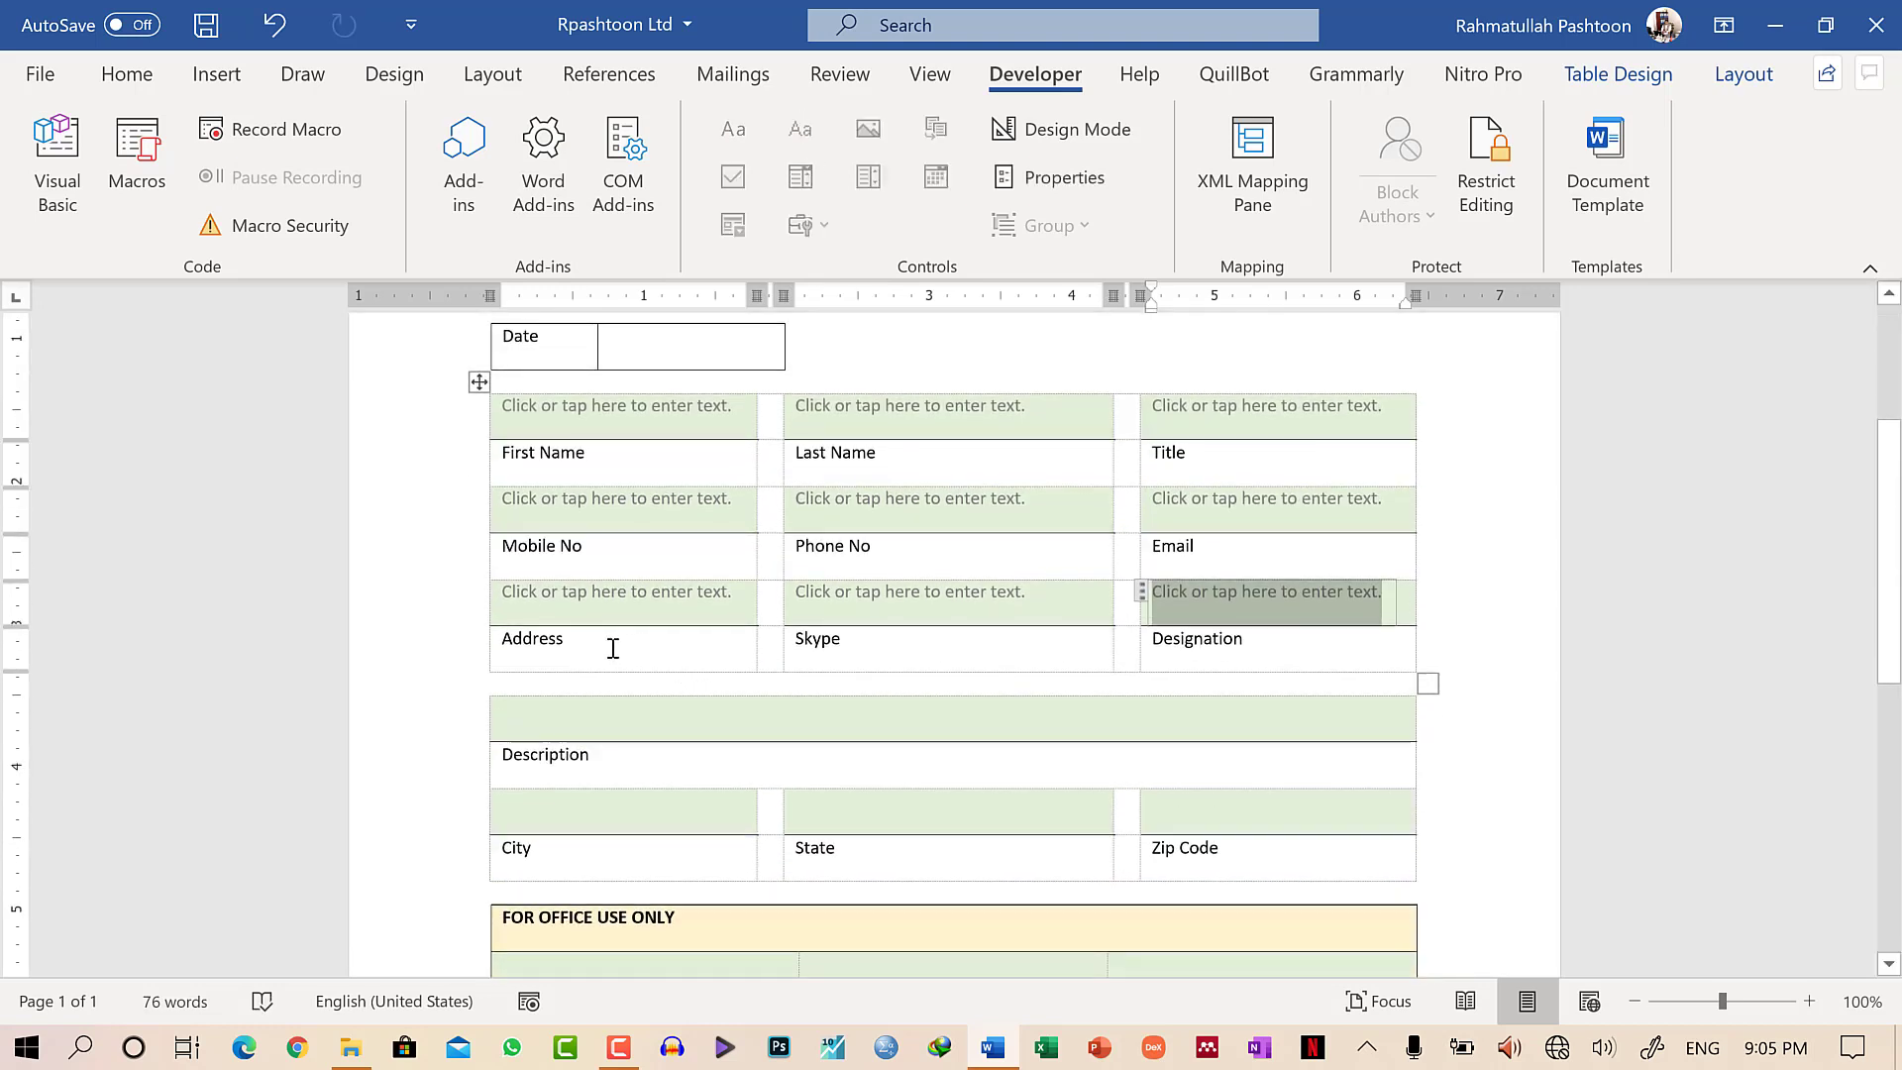
Insert plain text content controls in the Description row and the City cell.
left_click(575, 717)
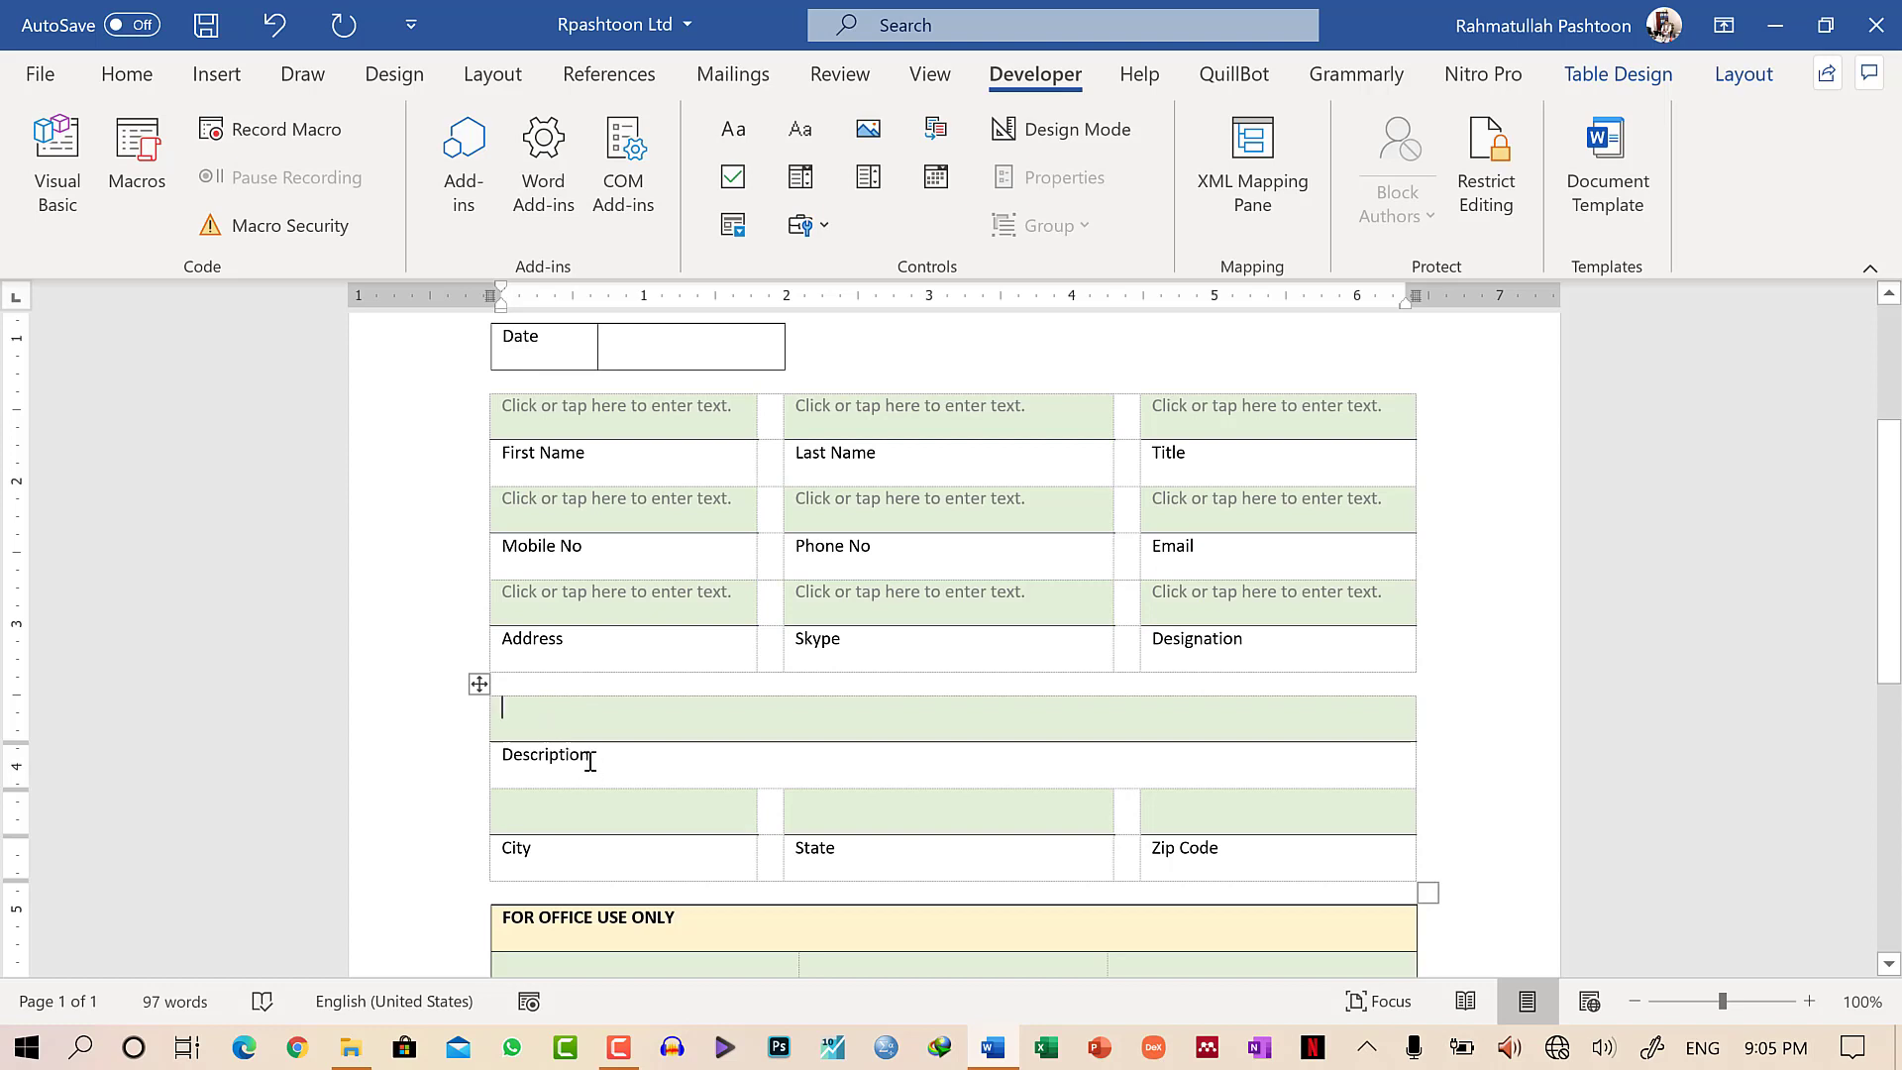
left_click(733, 134)
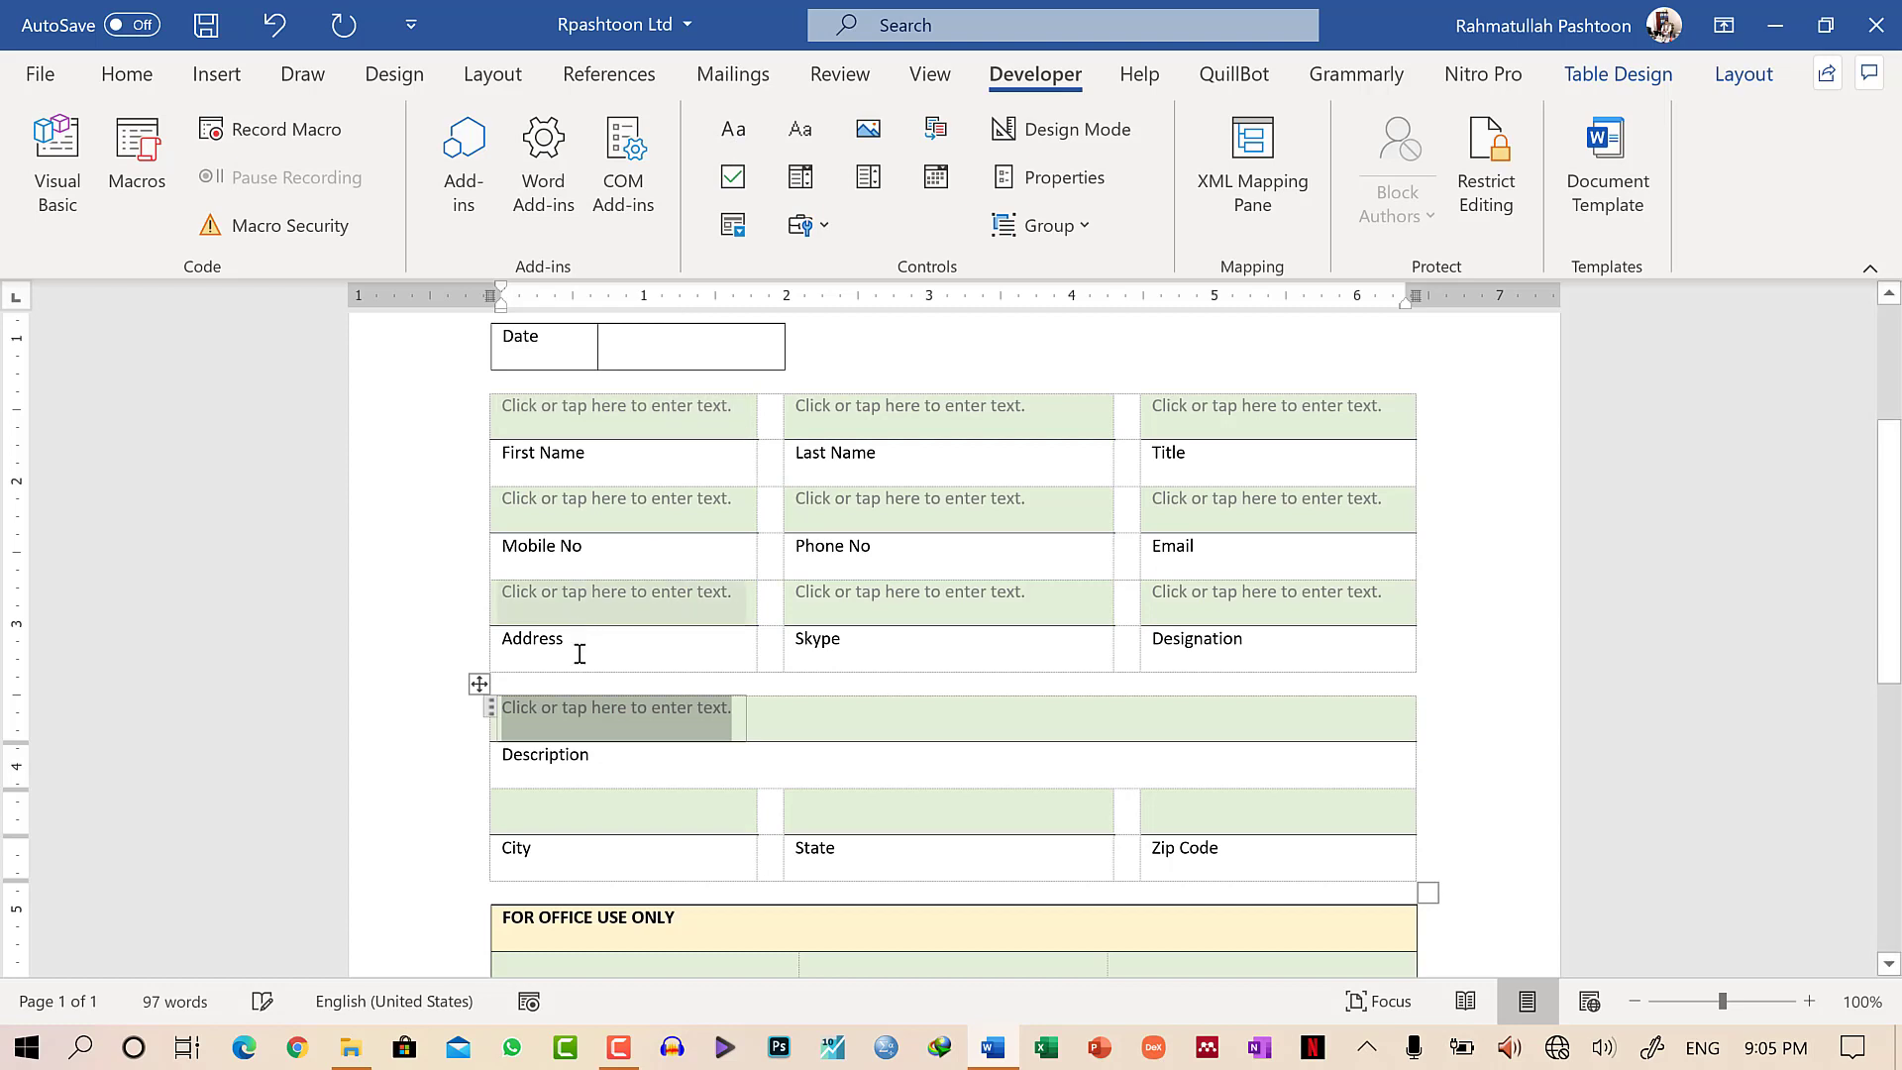
left_click(589, 813)
left_click(800, 128)
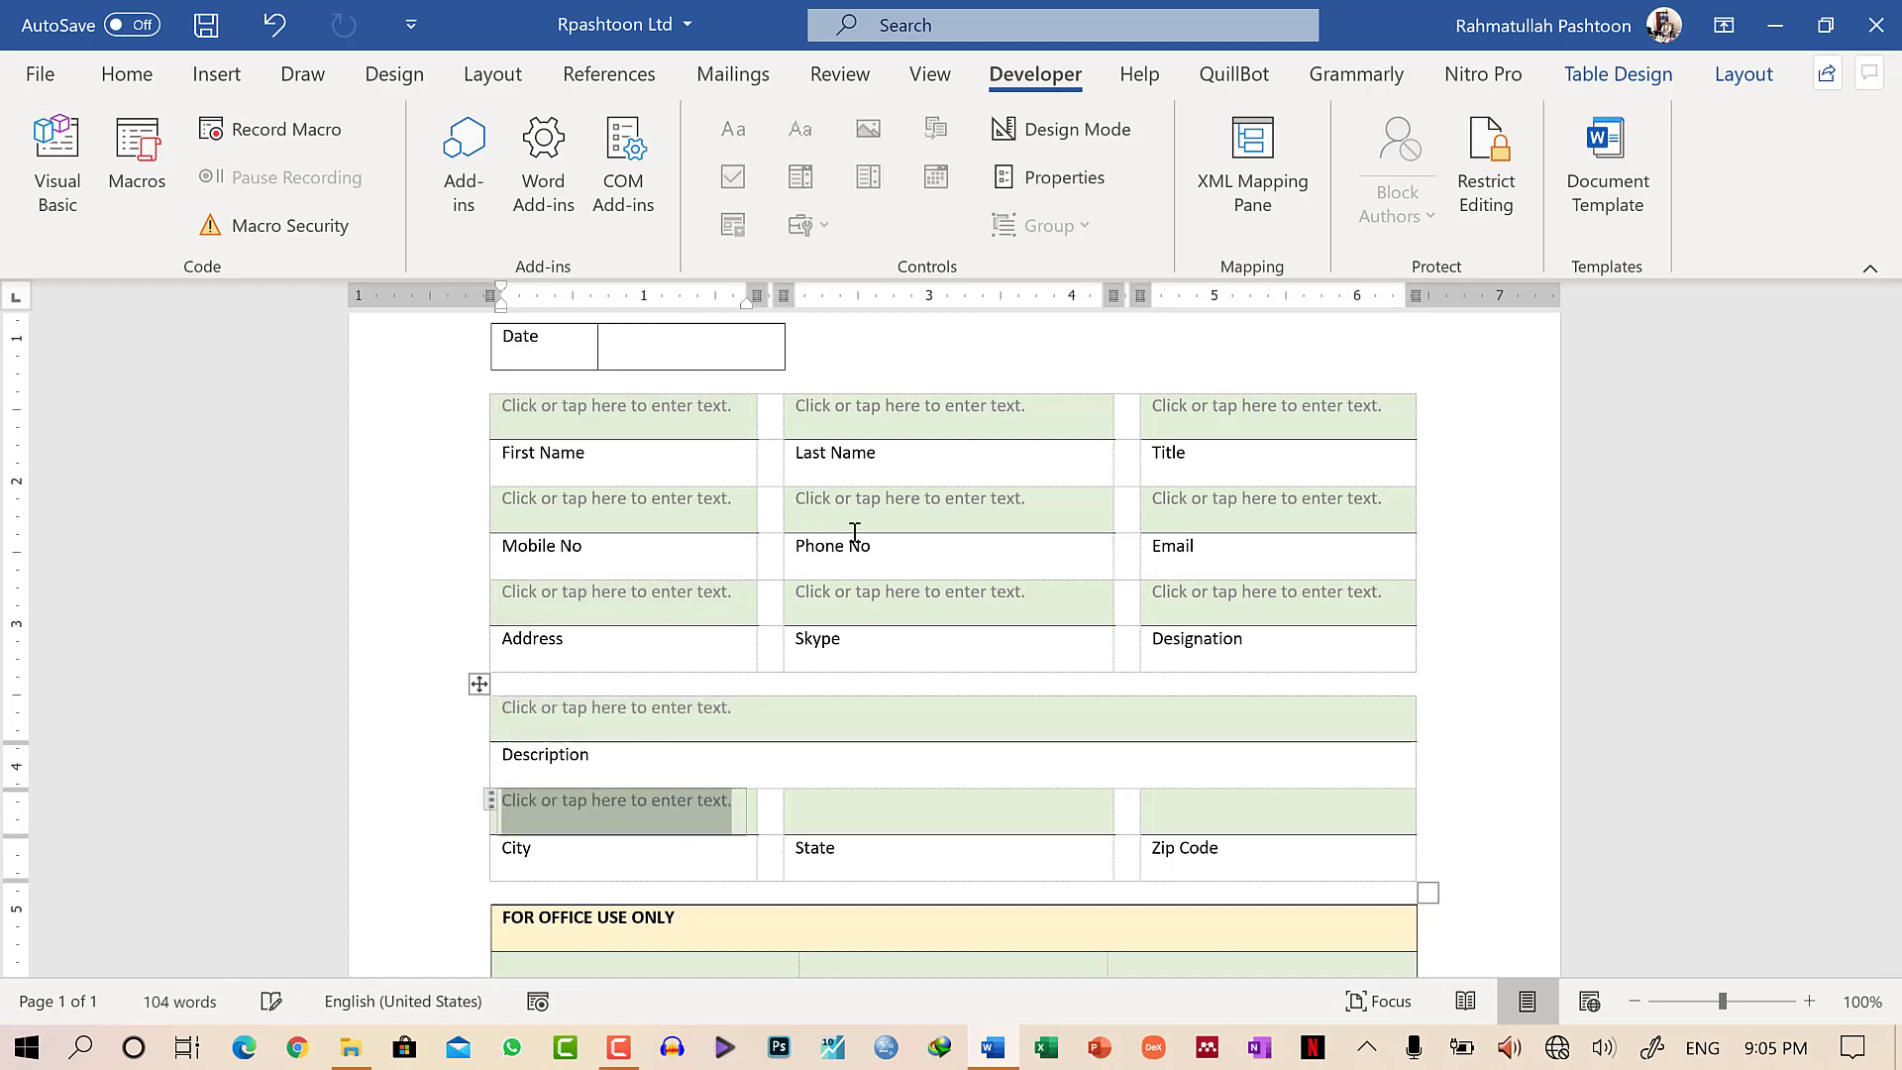
Remove the plain text control added to the State cell and dismiss the VBA run-time error.
left_click(930, 806)
left_click(800, 128)
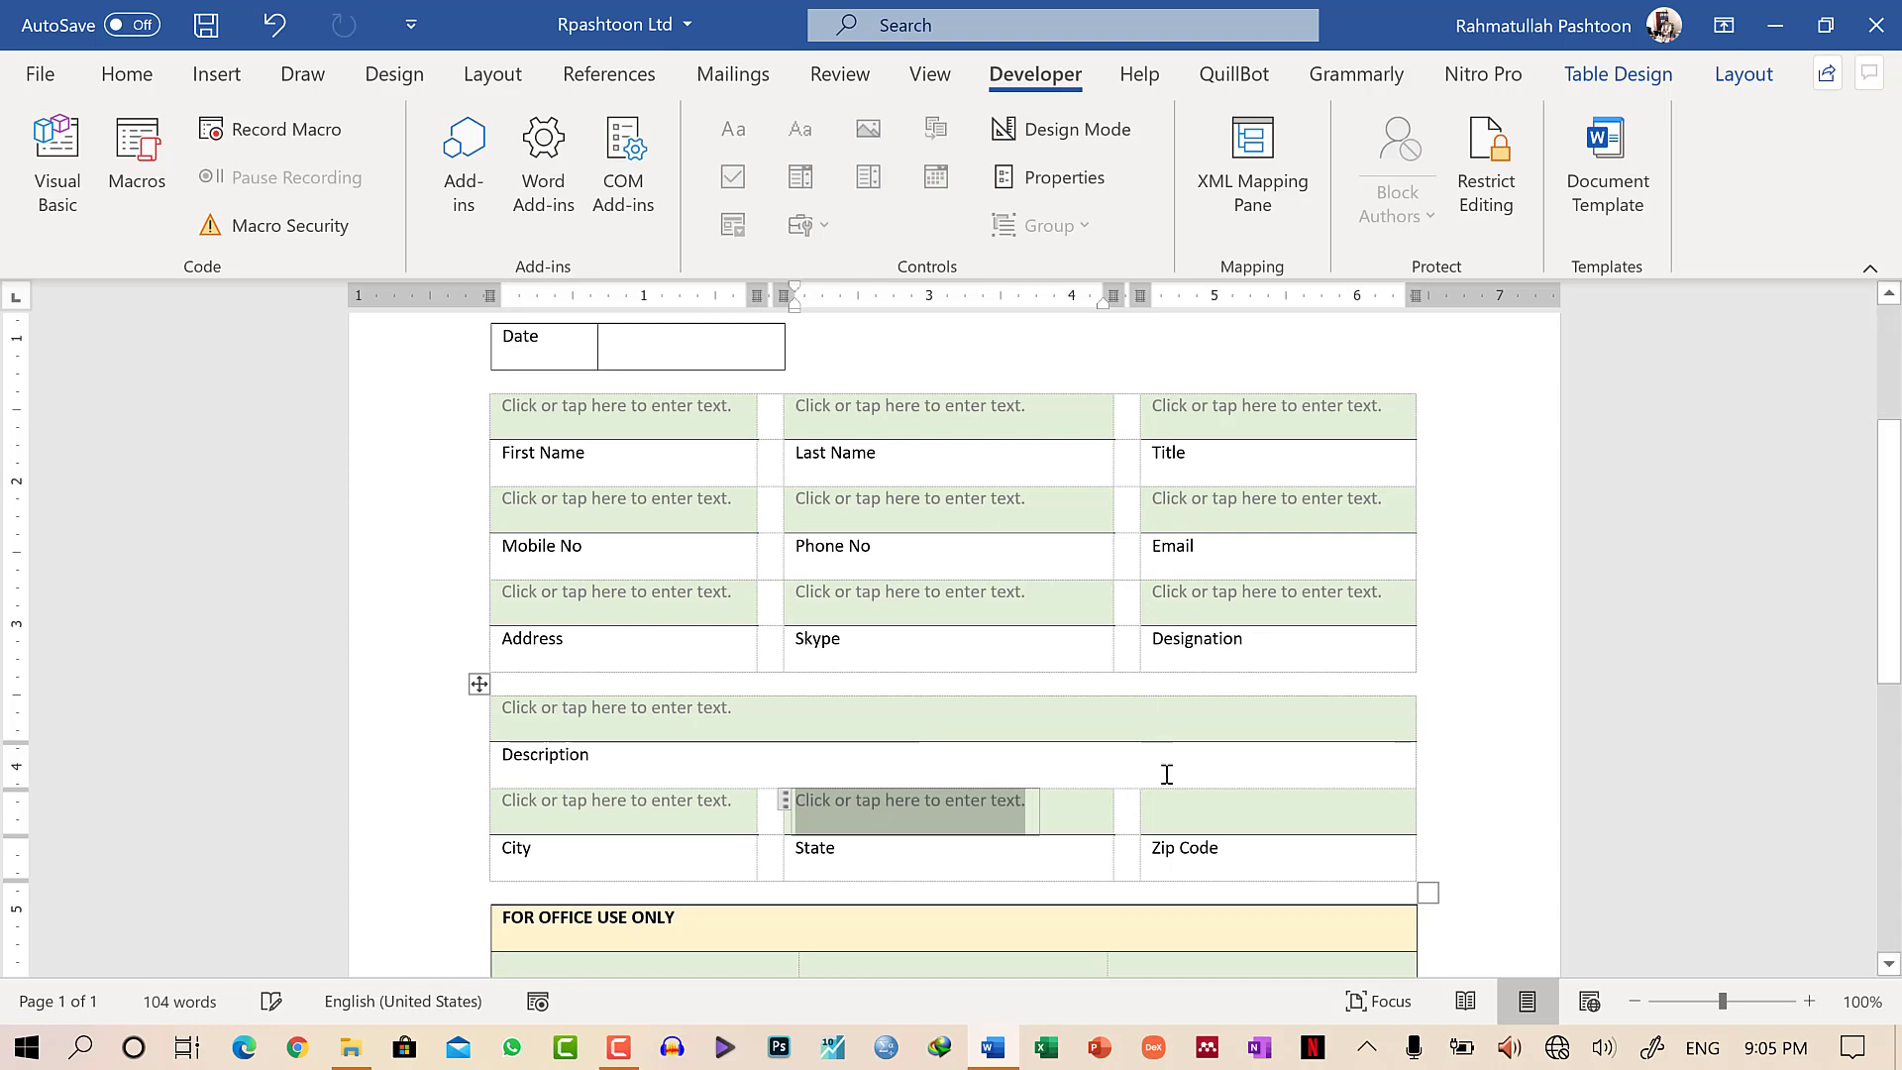
left_click(937, 625)
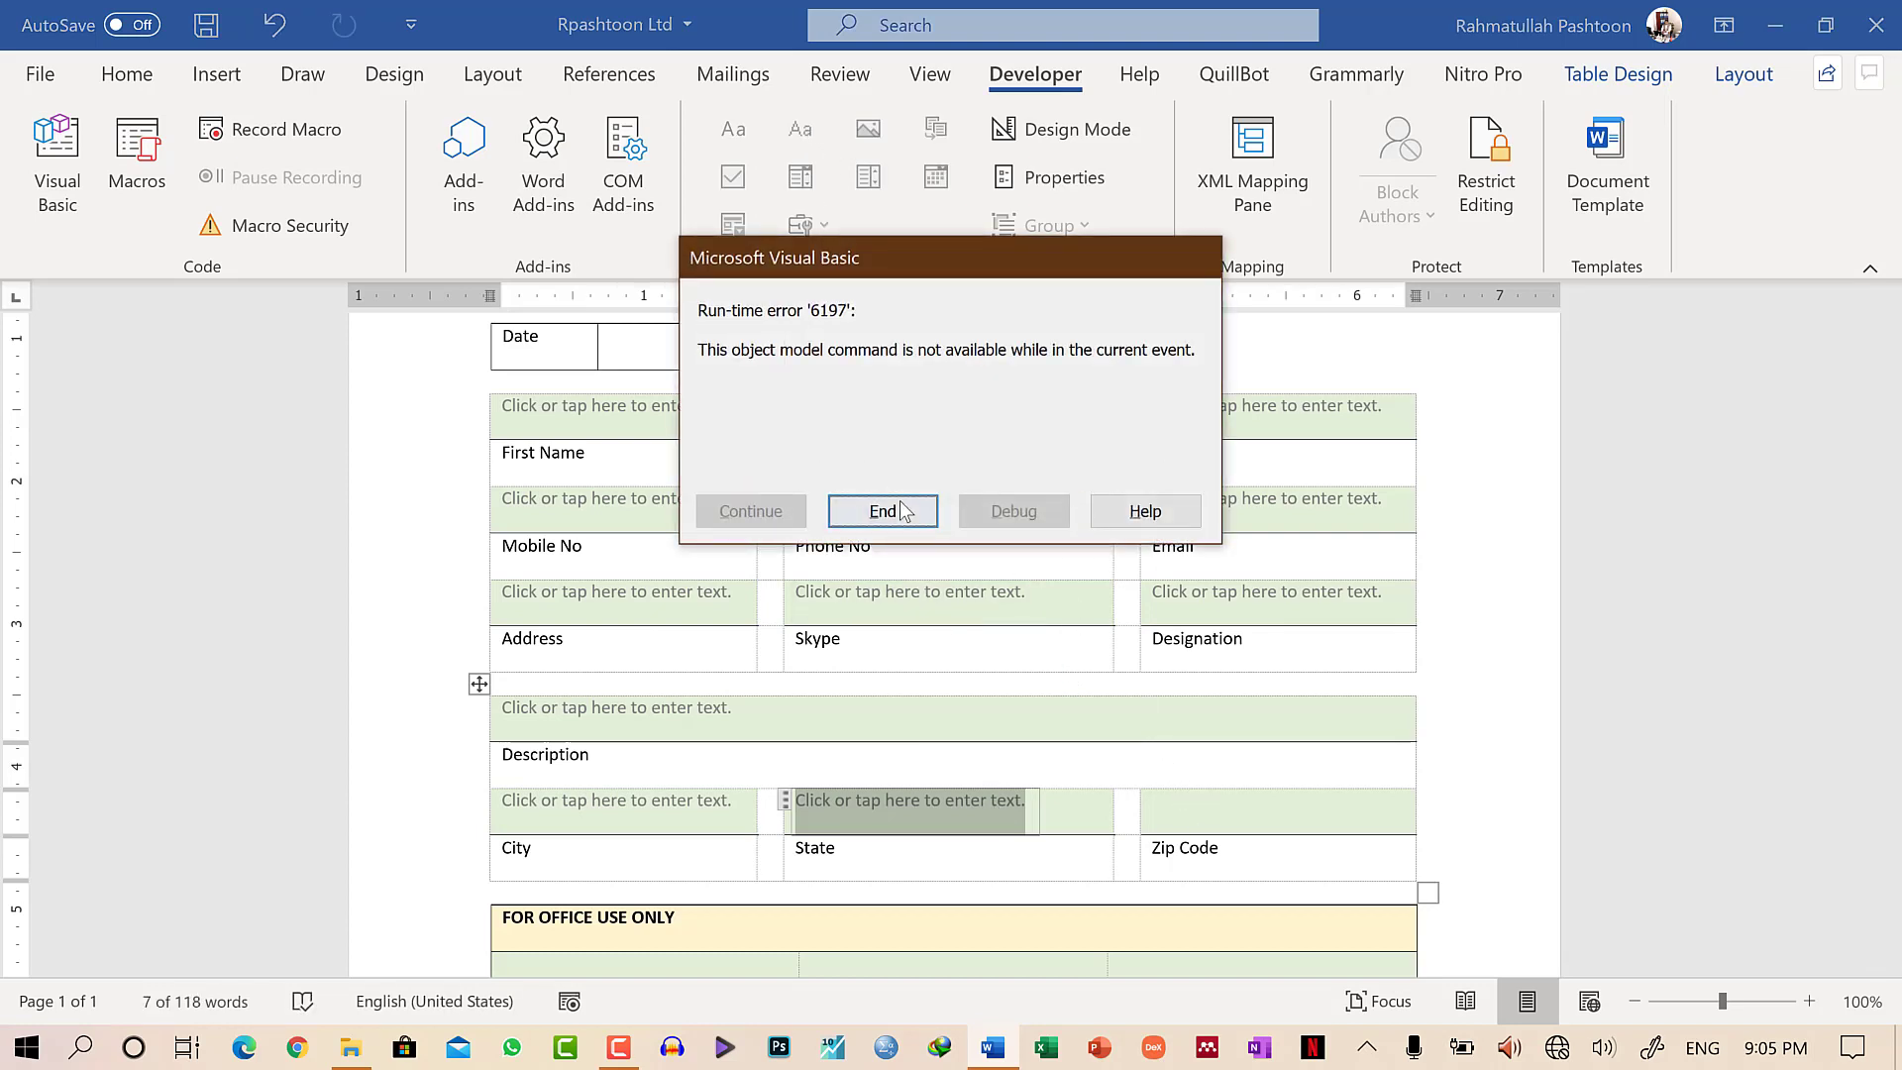
left_click(903, 510)
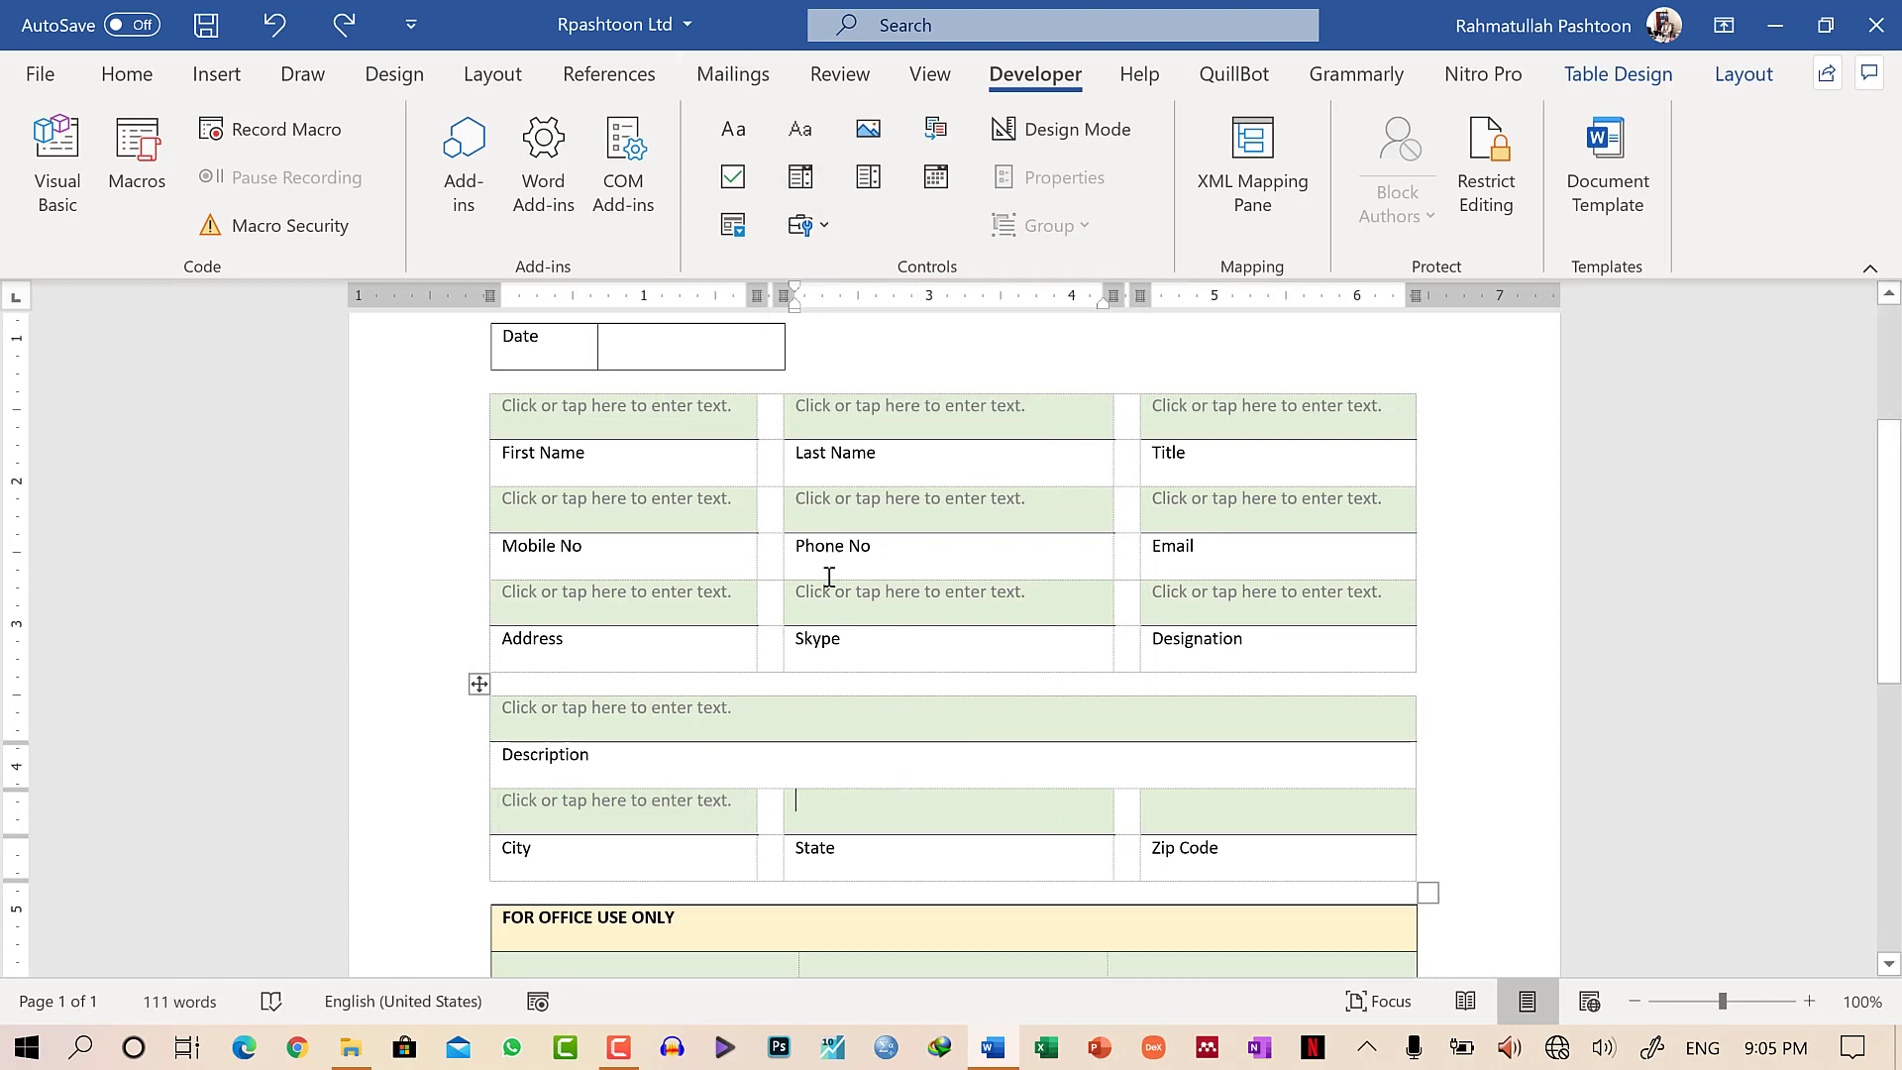
Put a drop-down list control in State and plain text controls in Zip Code and Salary Scale No.
left_click(872, 189)
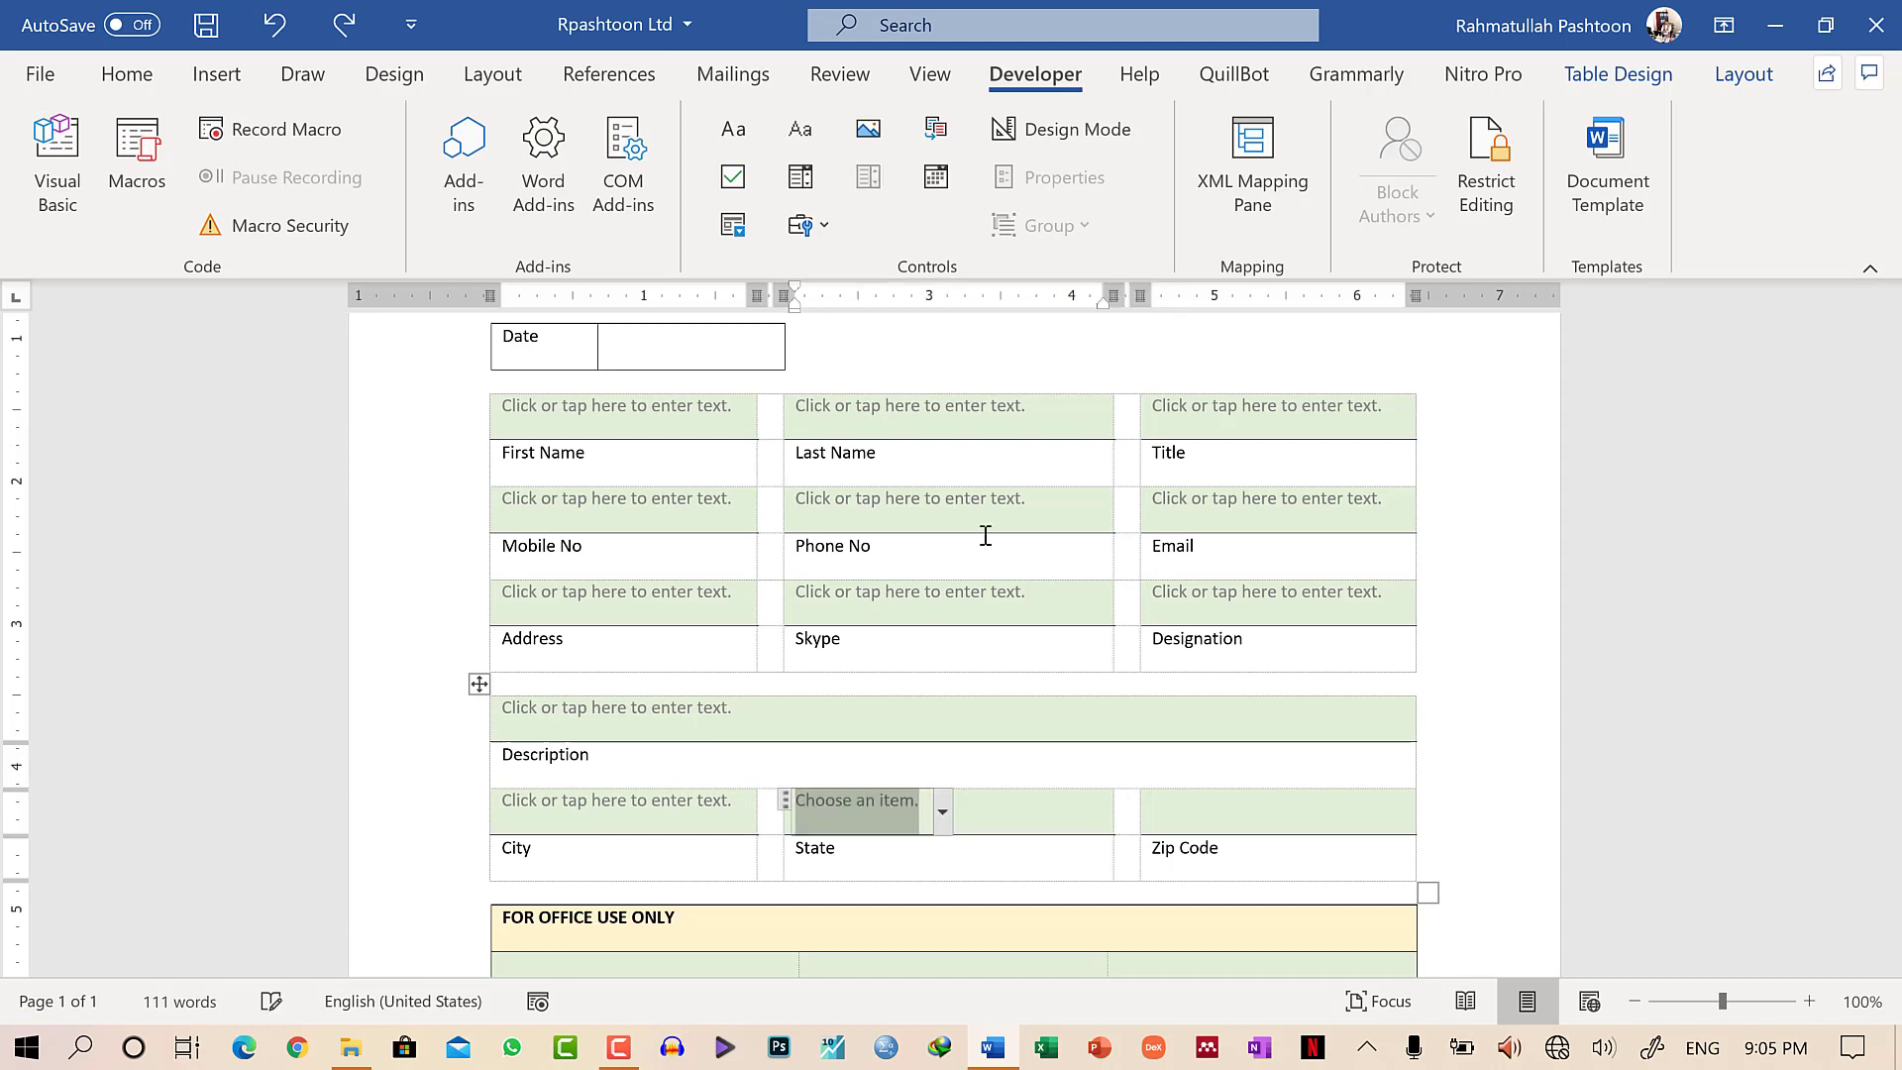
left_click(1252, 812)
left_click(798, 129)
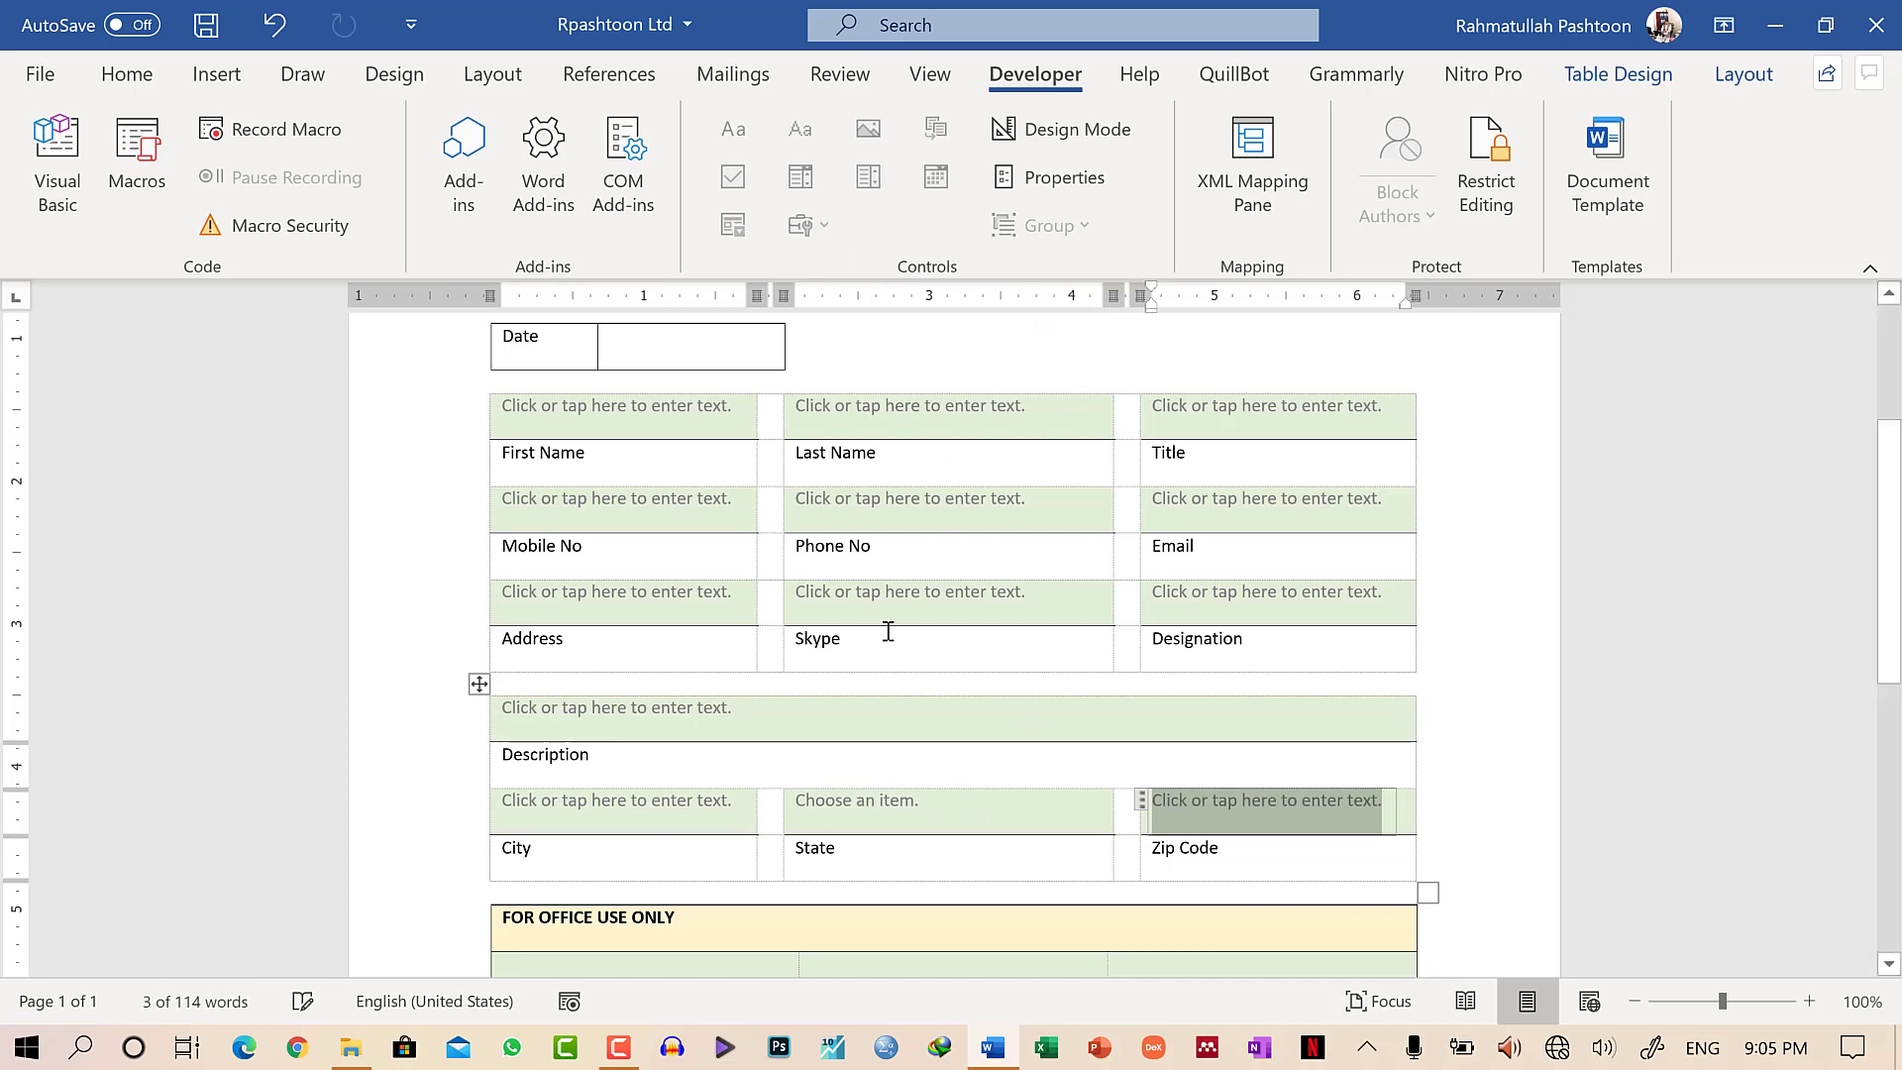
scroll(690, 602, "up", 2)
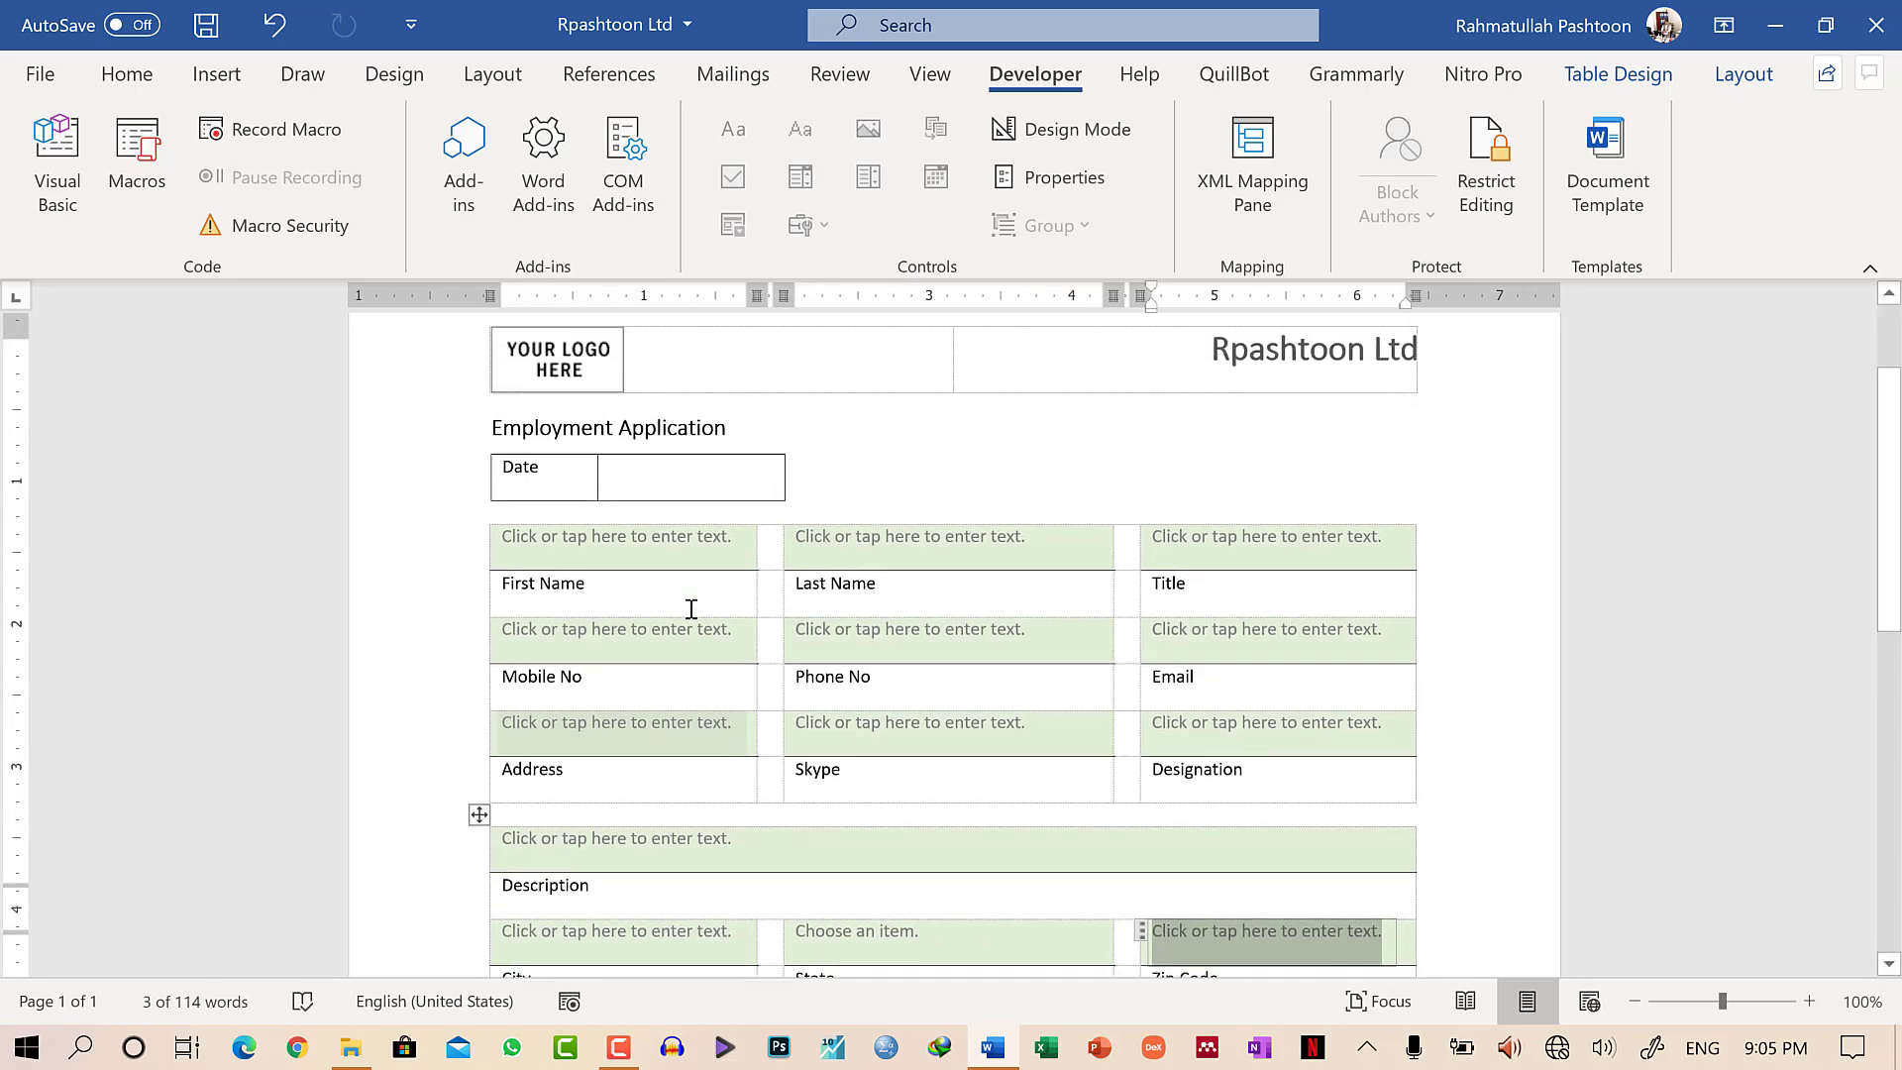
scroll(693, 614, "down", 4)
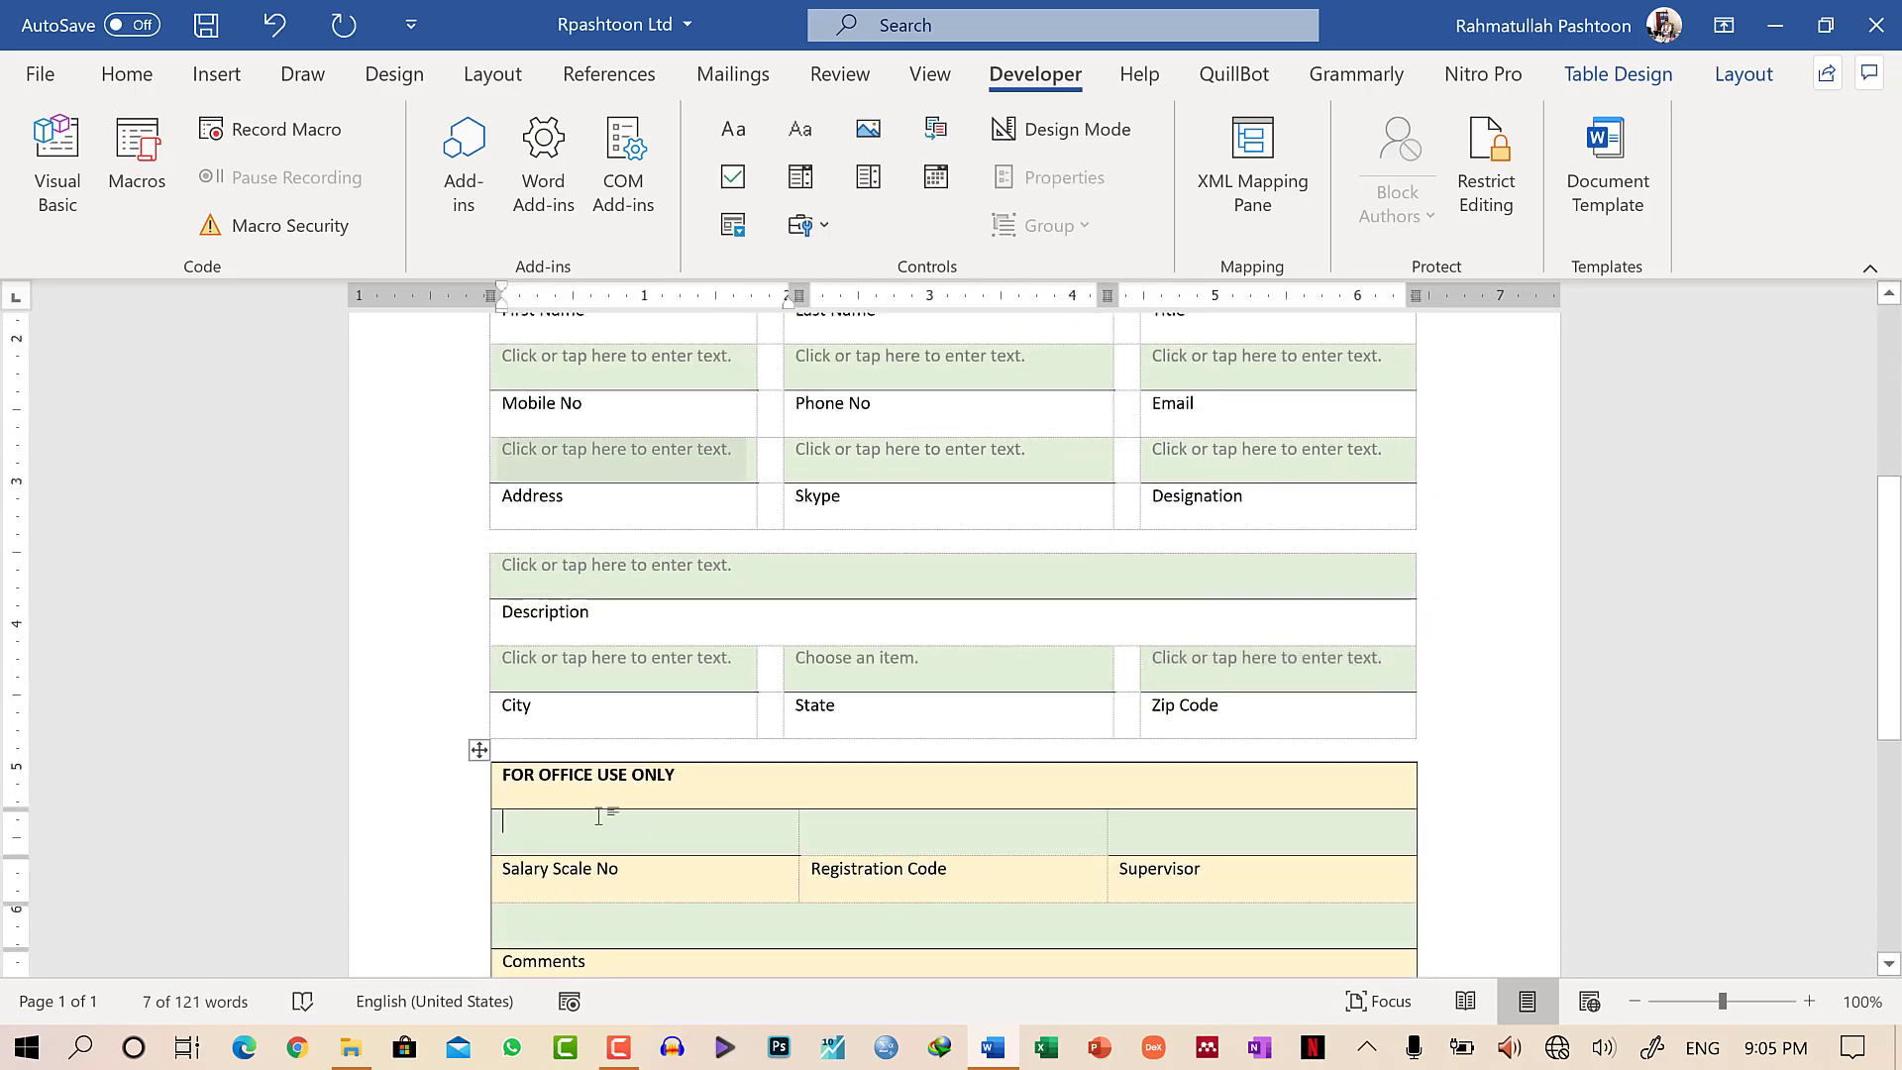
left_click(589, 817)
left_click(801, 129)
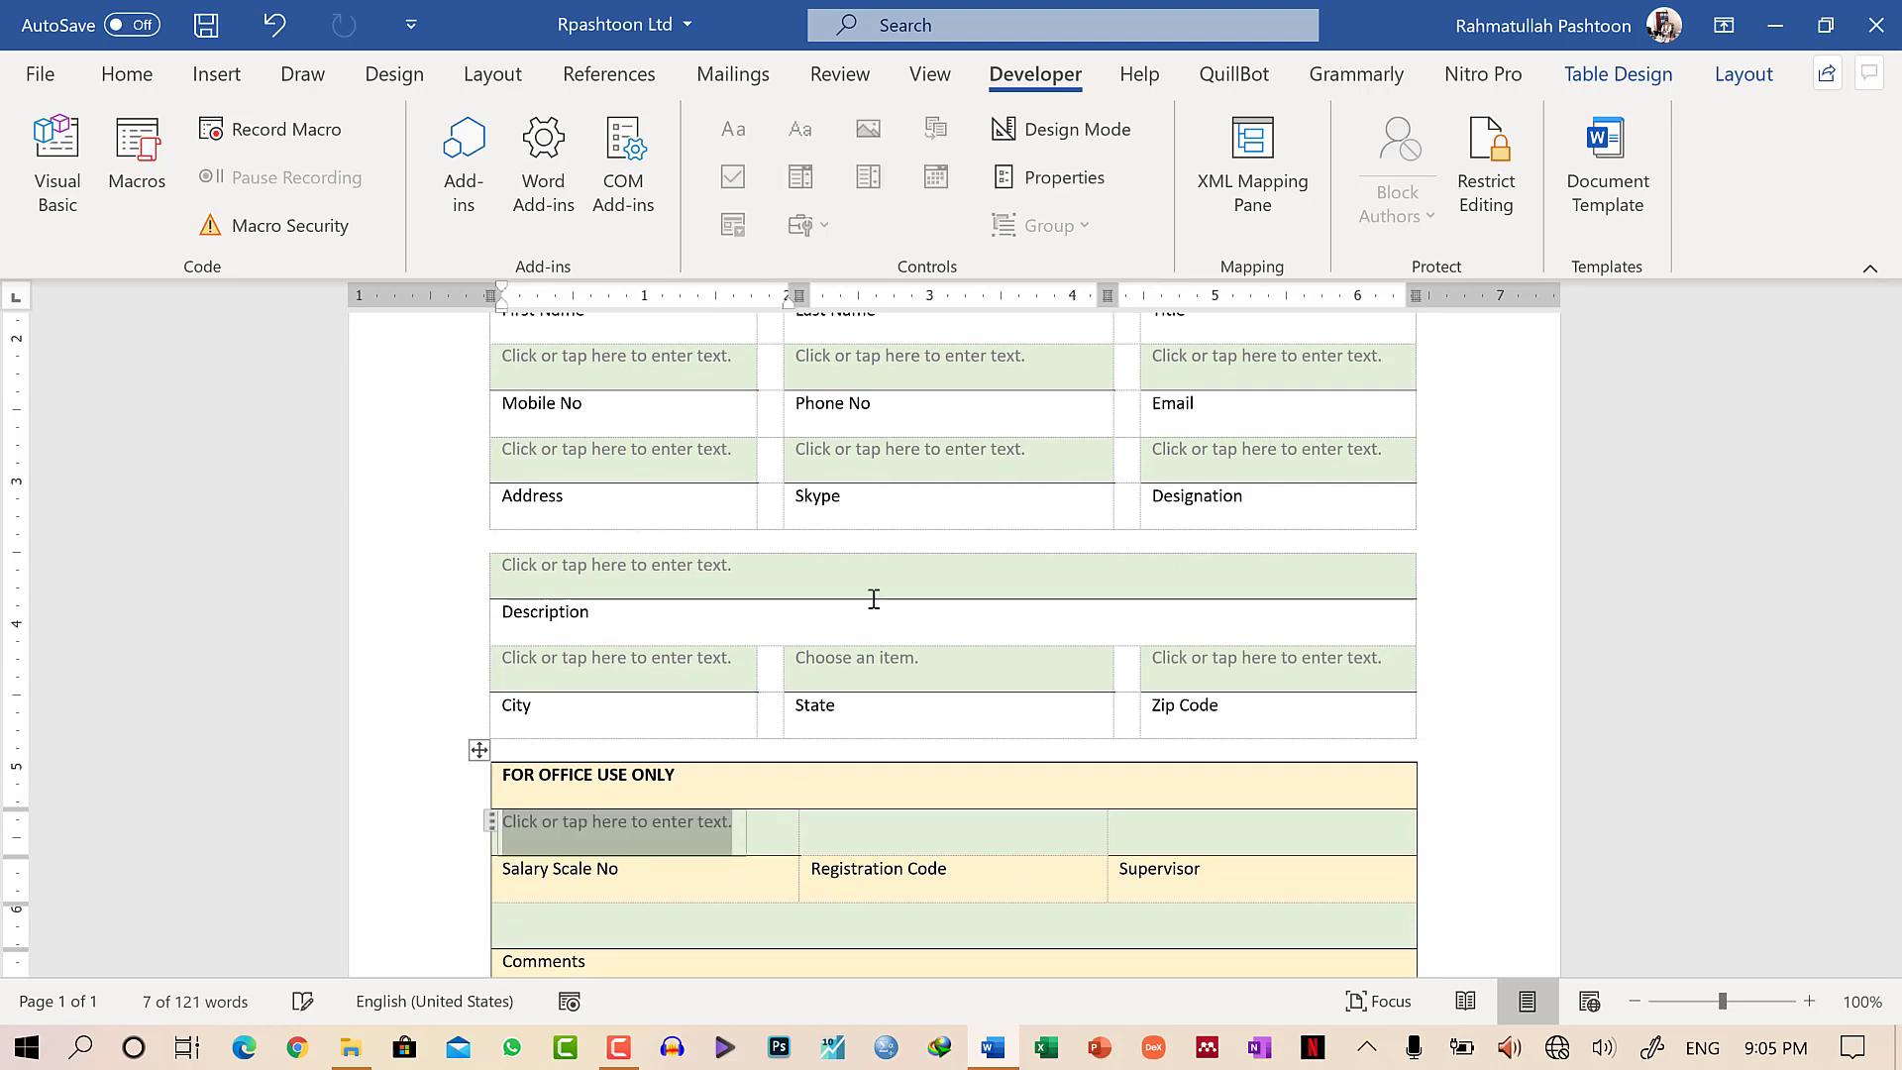
Insert plain text content controls in the Registration Code, Supervisor and full-width Comments cells.
left_click(946, 824)
left_click(801, 129)
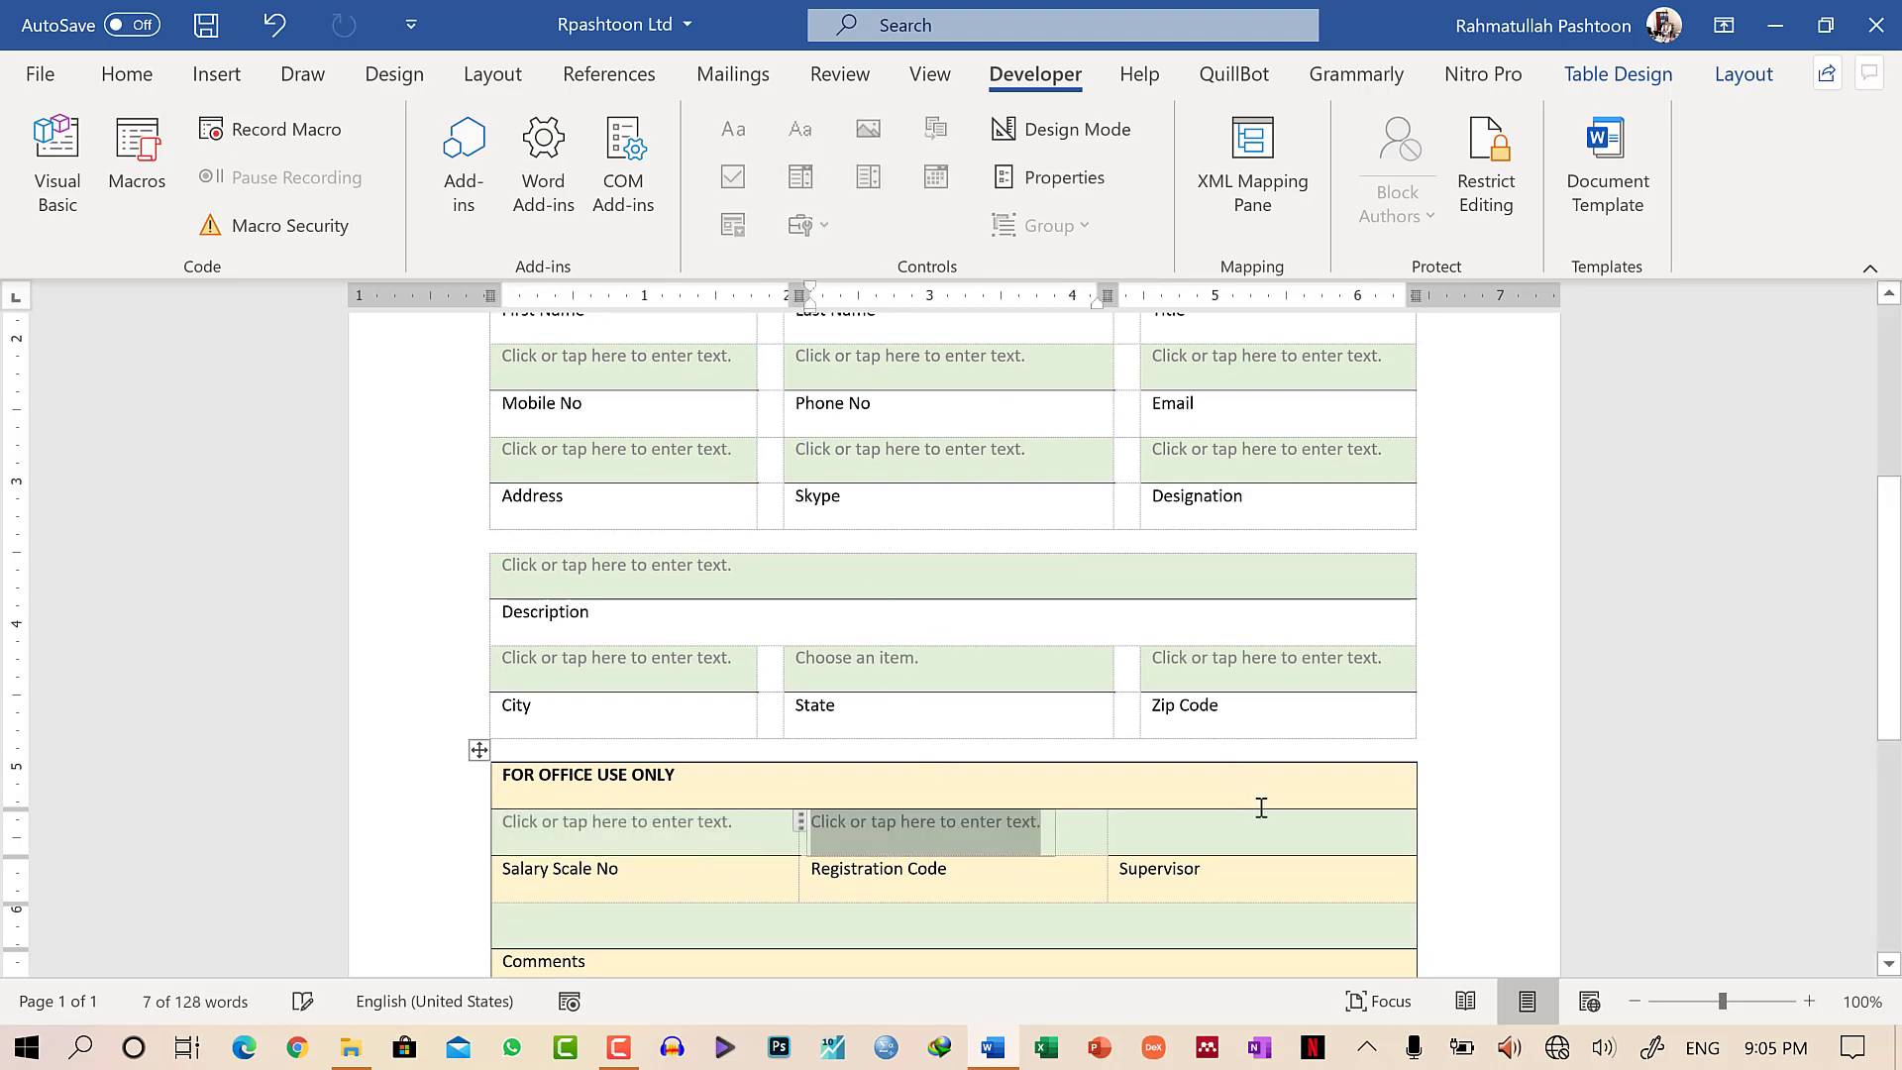
left_click(1178, 834)
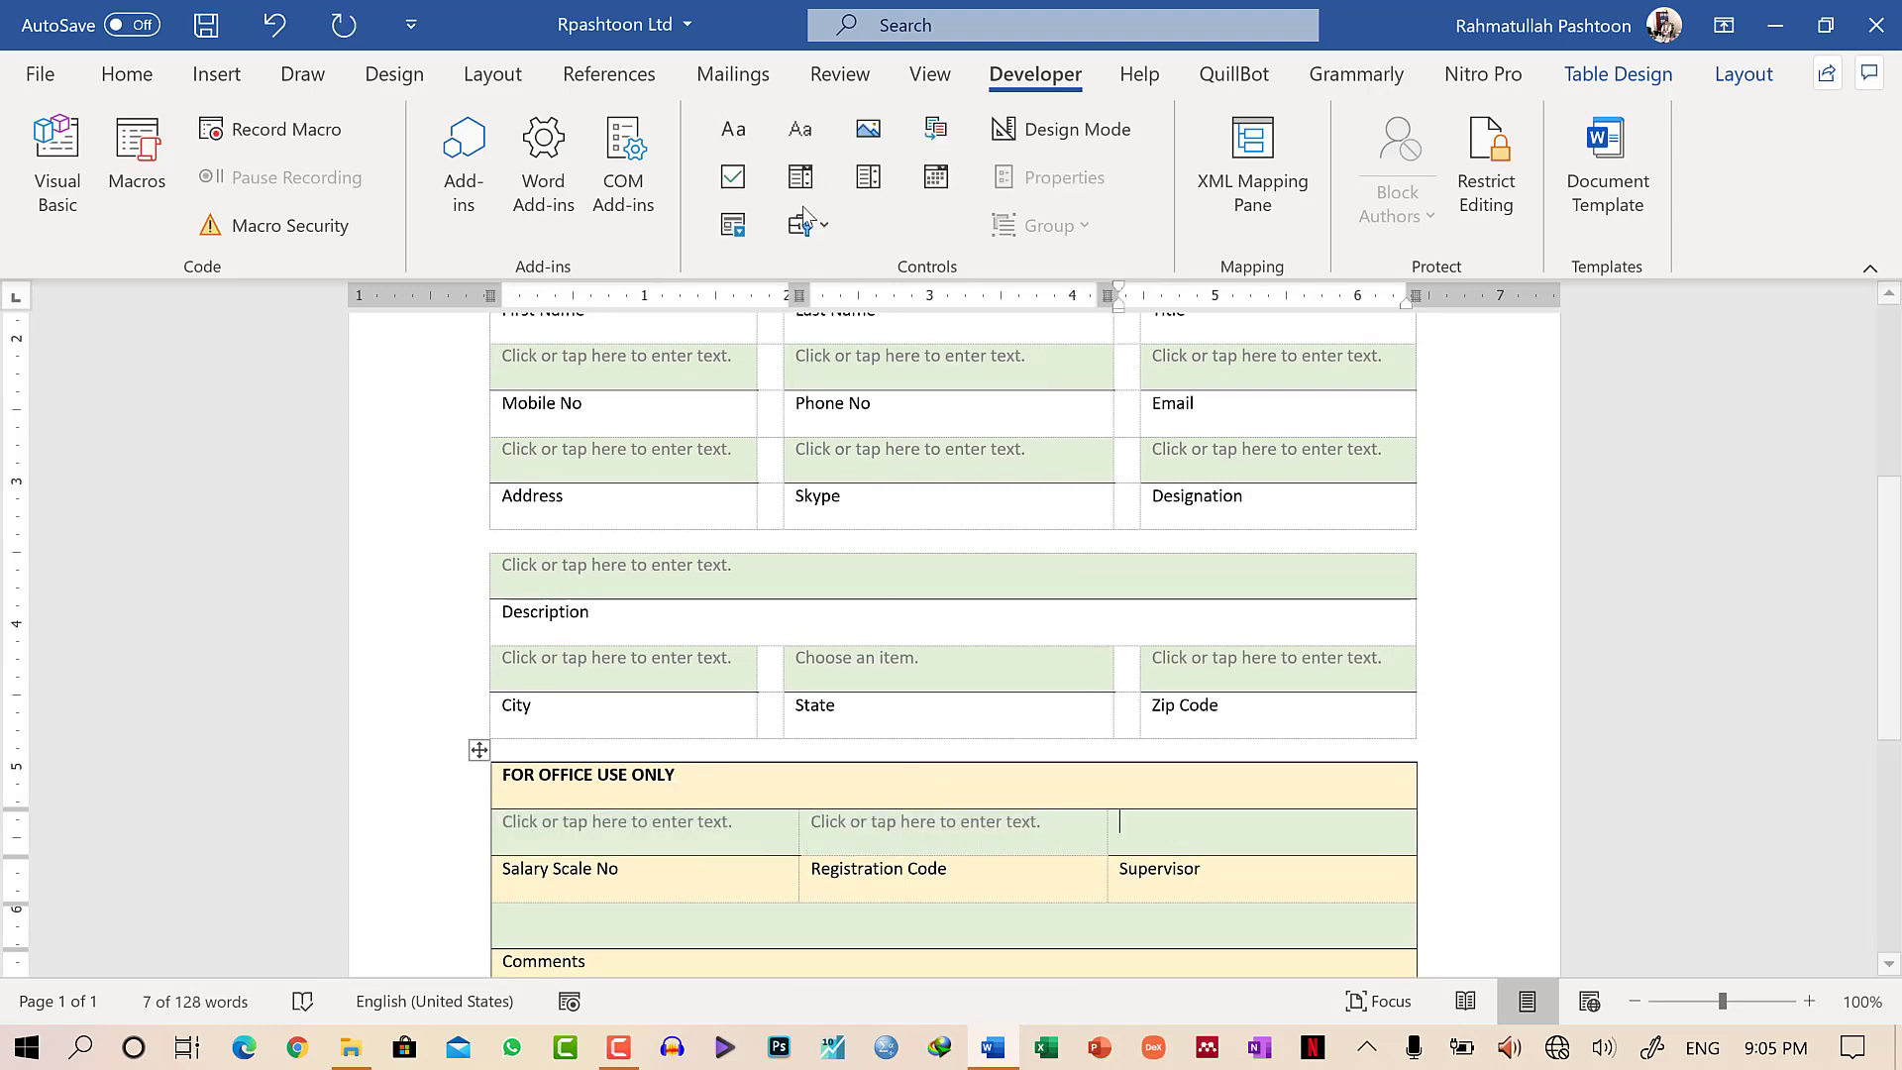
left_click(800, 128)
scroll(595, 782, "down", 3)
left_click(595, 782)
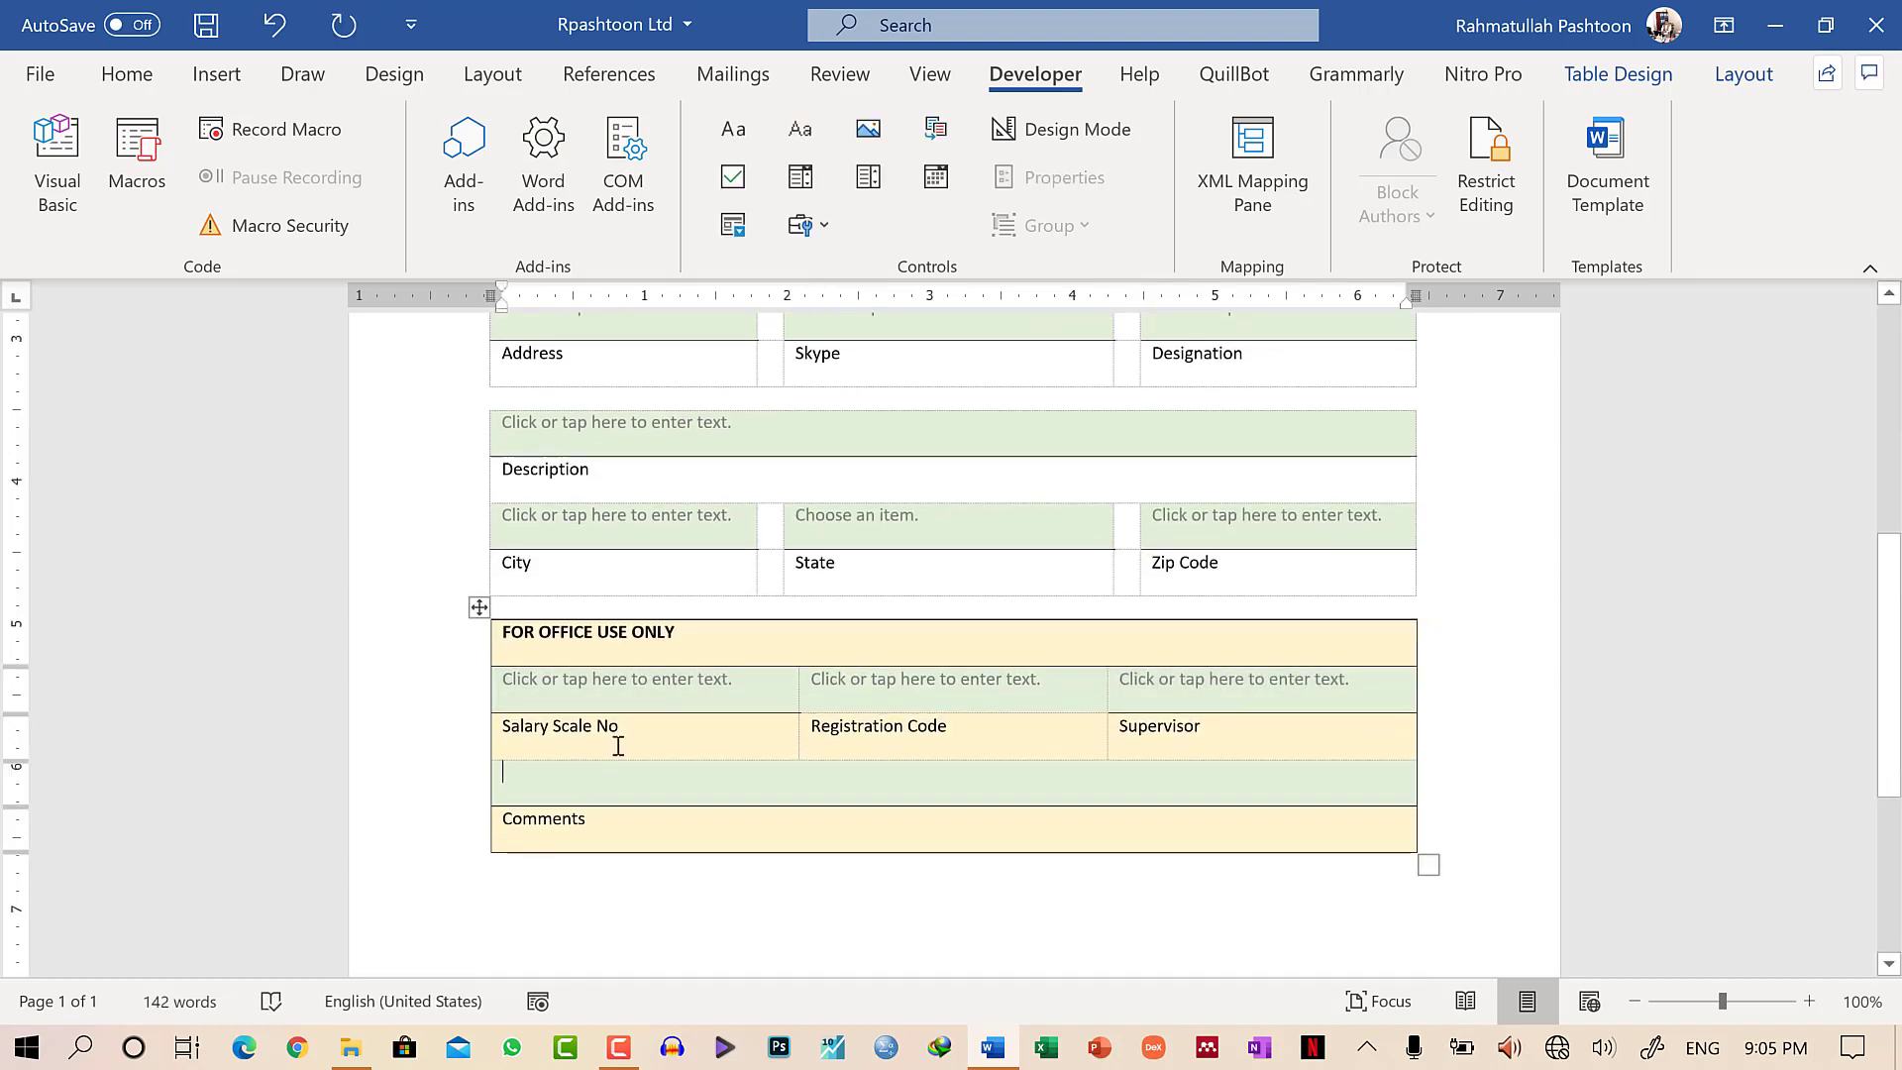
left_click(733, 129)
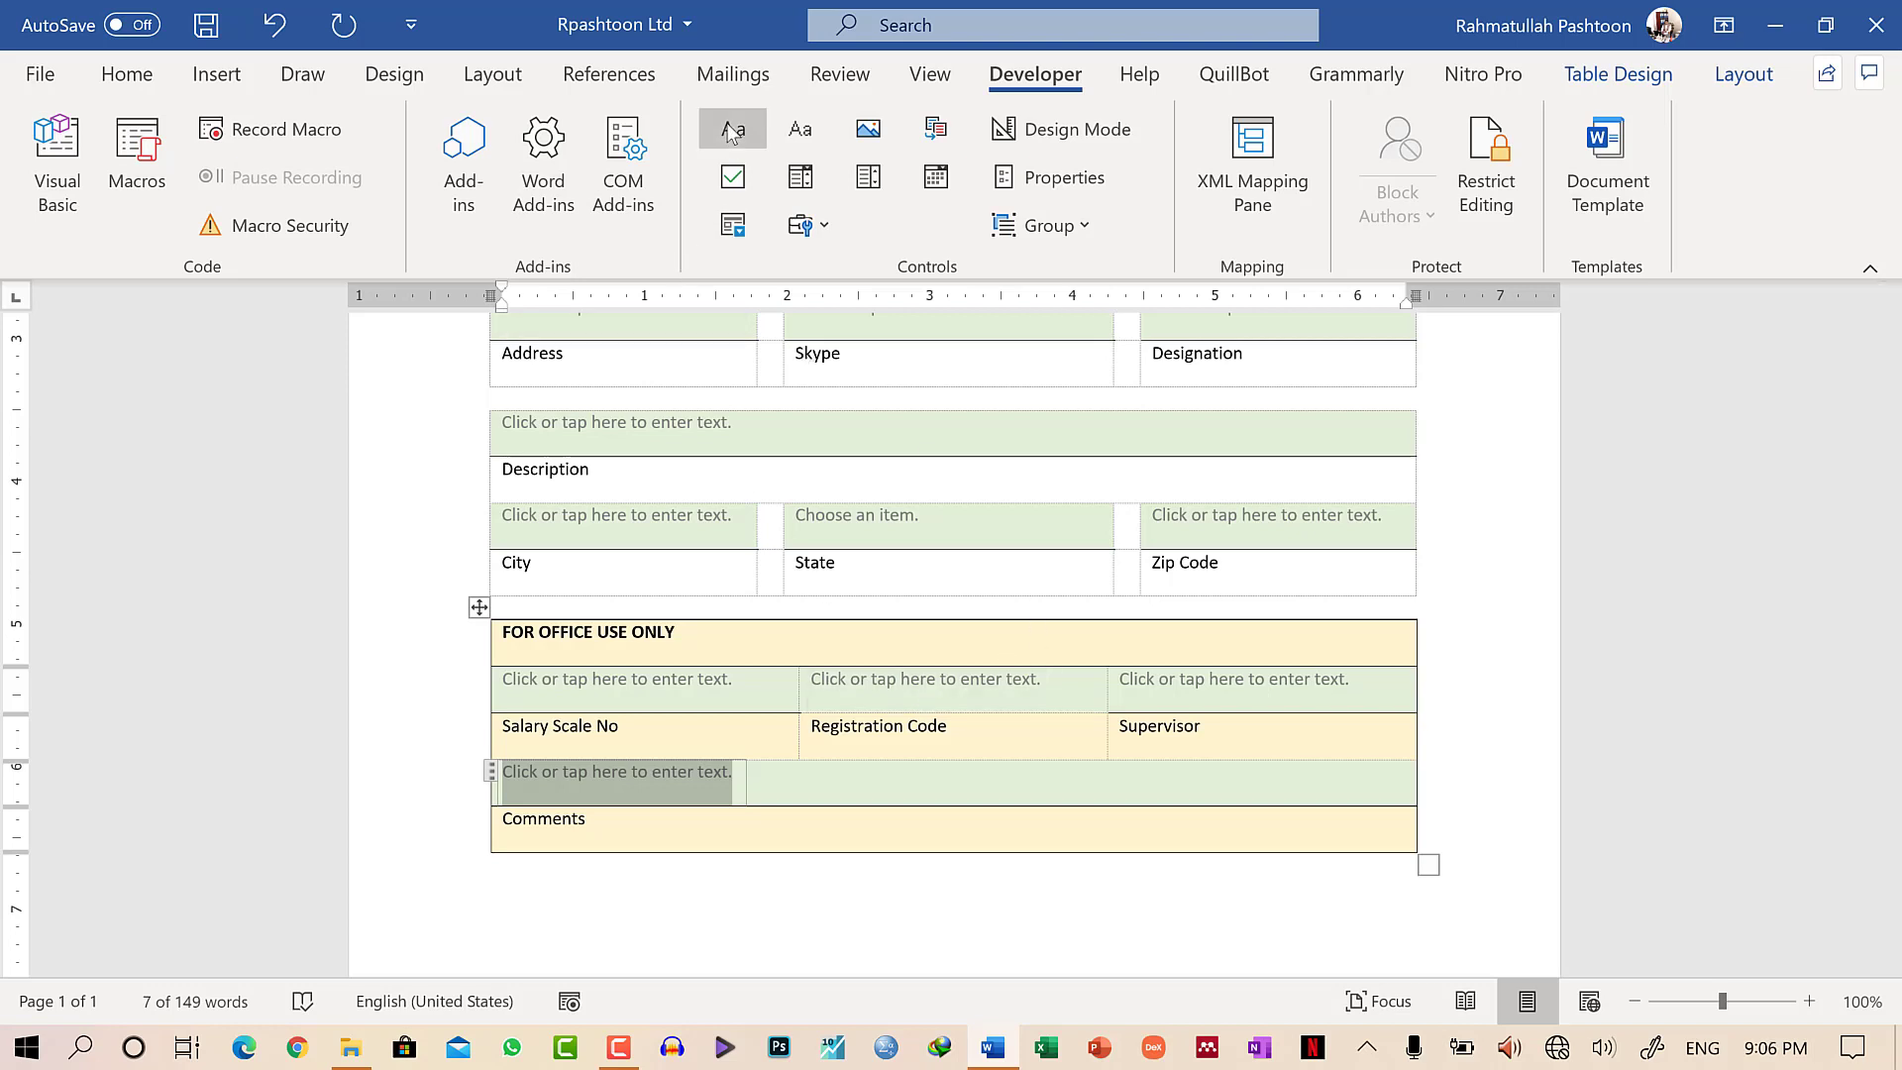
scroll(989, 686, "down", 3)
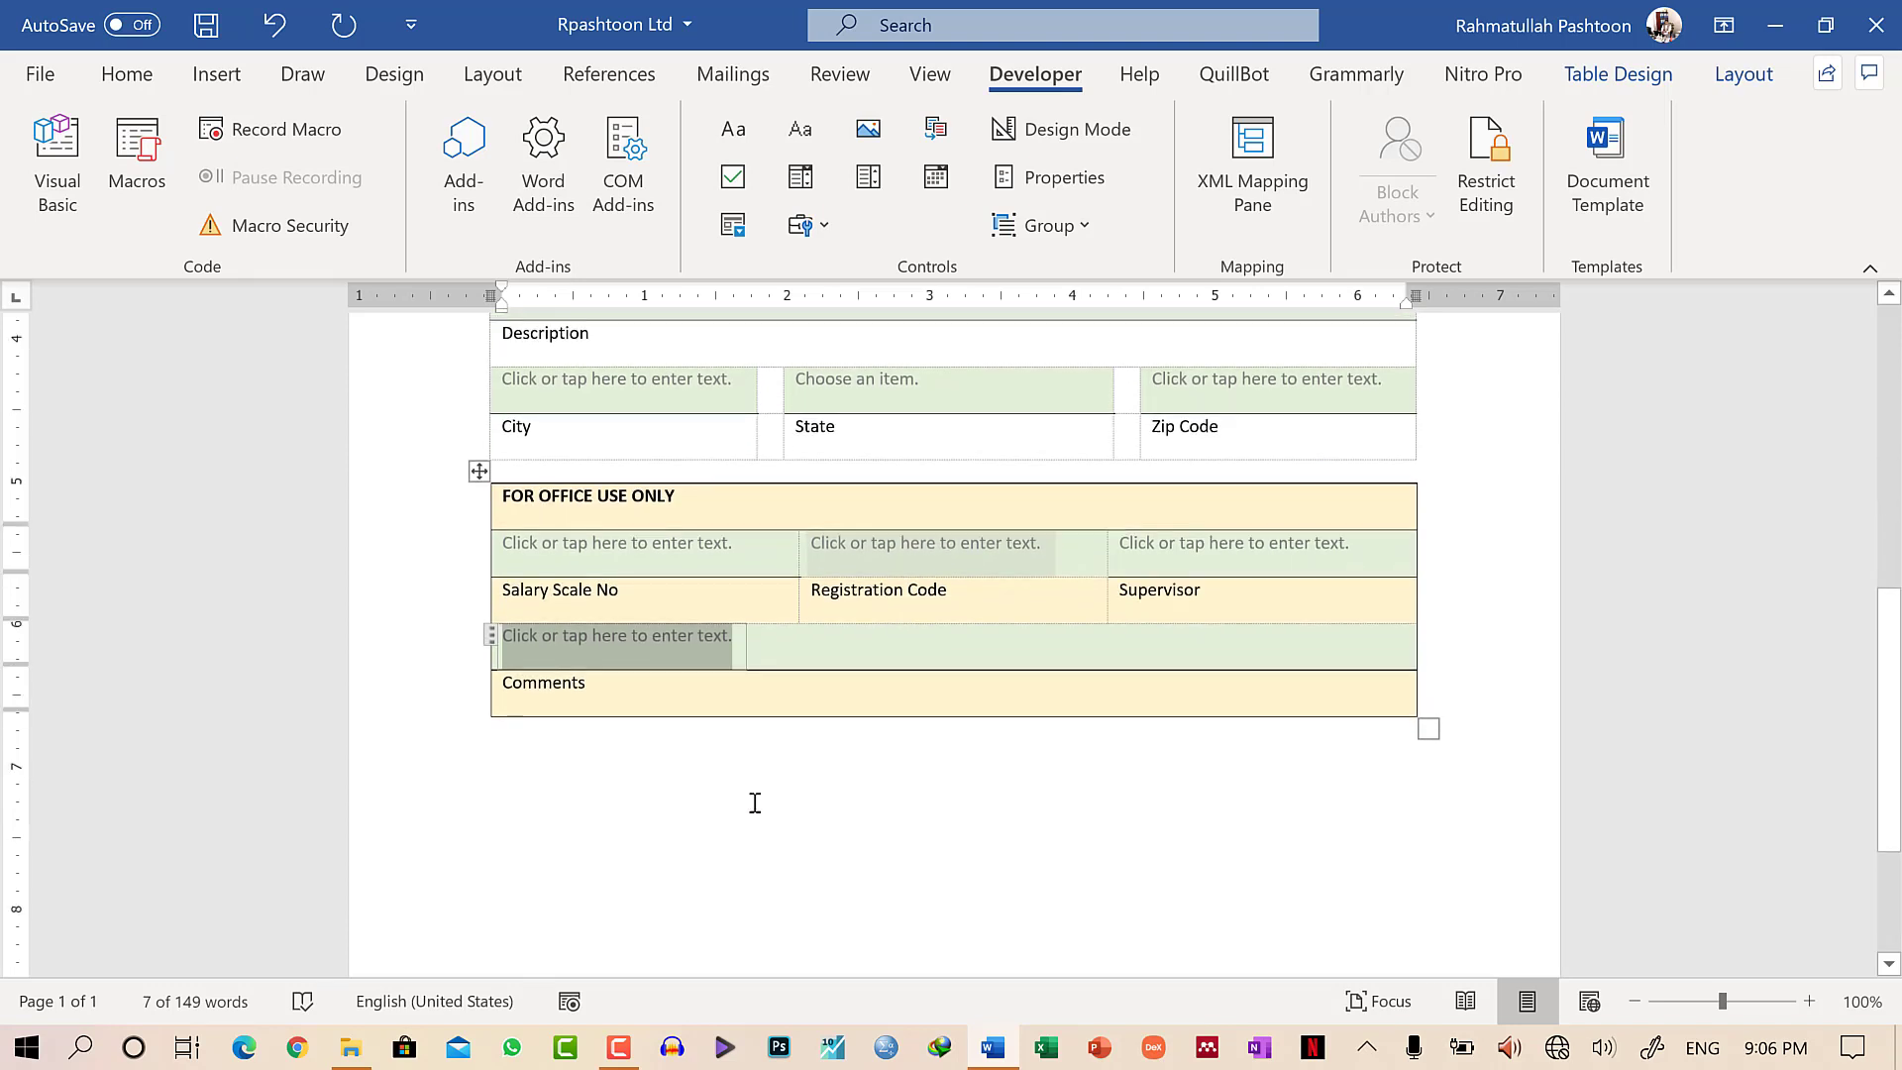
left_click(586, 765)
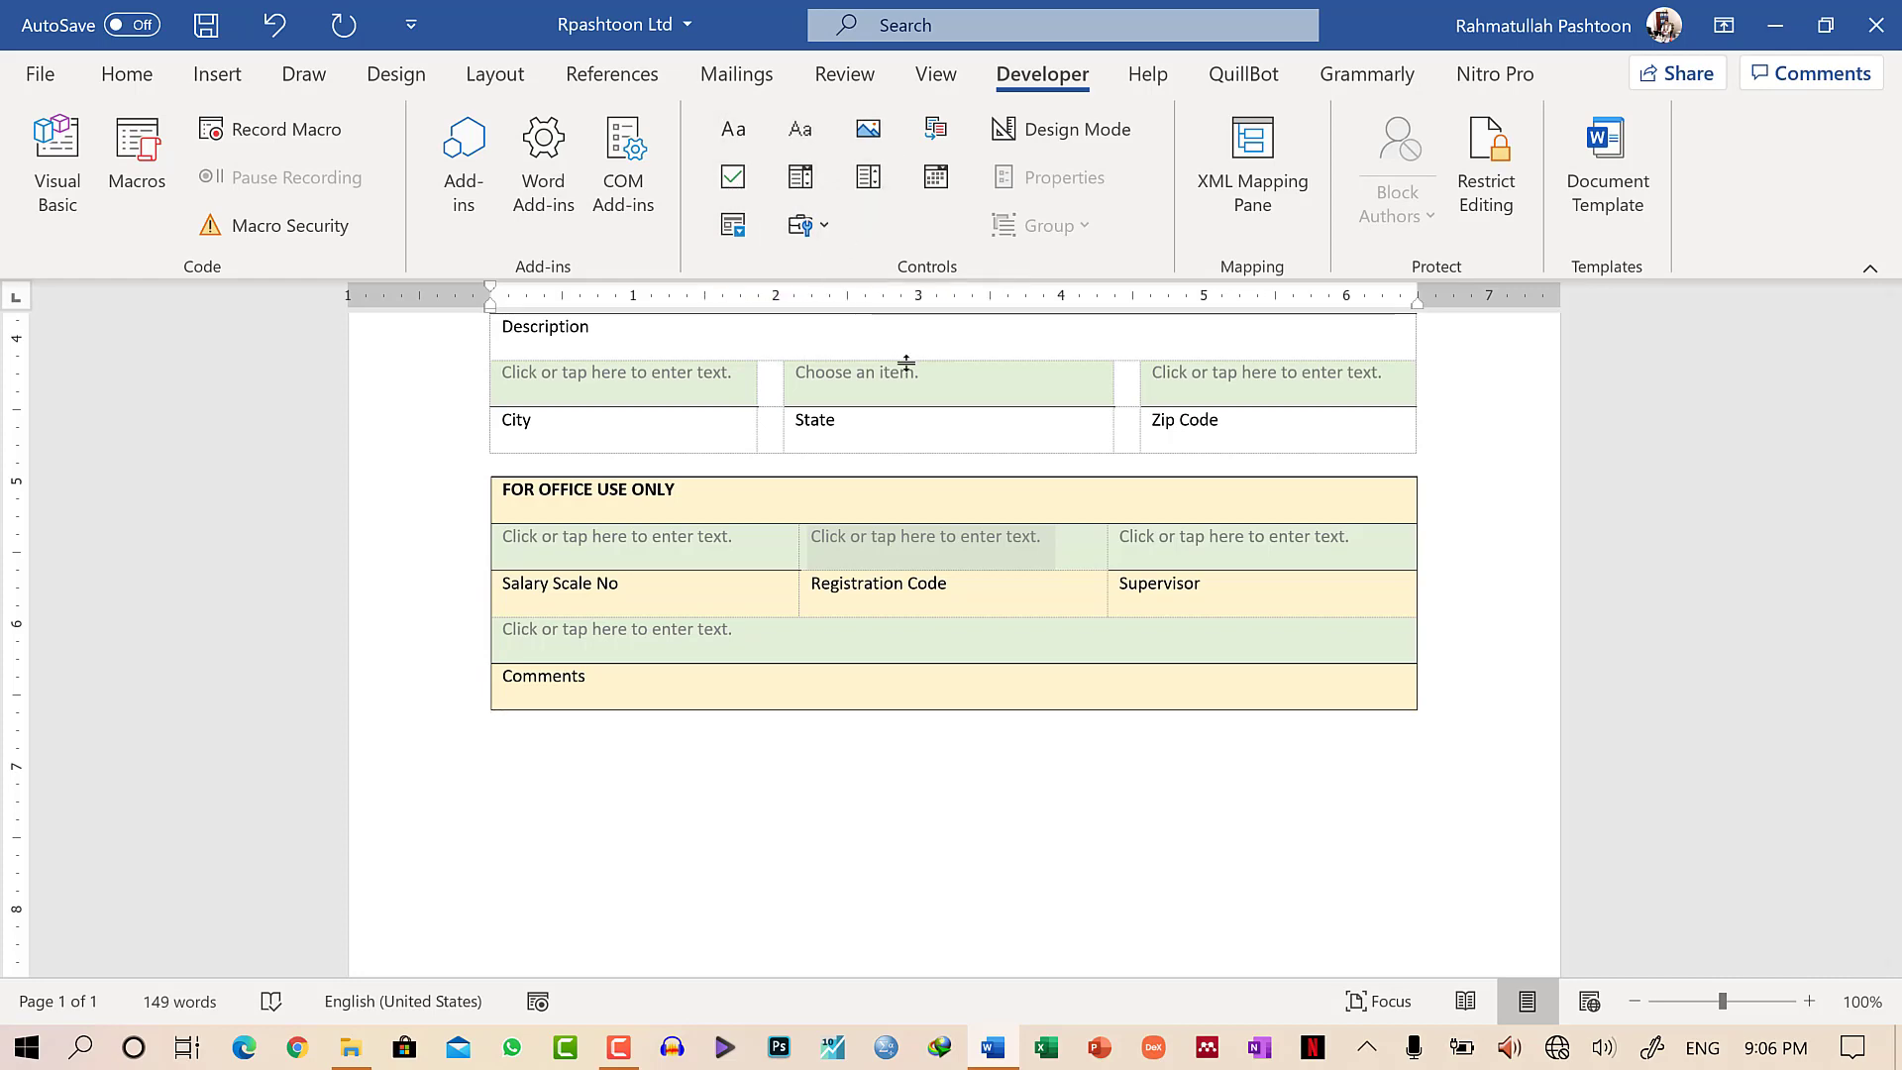
Insert a Date Picker content control into the form's Date cell.
scroll(904, 565, "up", 3)
scroll(853, 630, "up", 6)
scroll(852, 630, "up", 1)
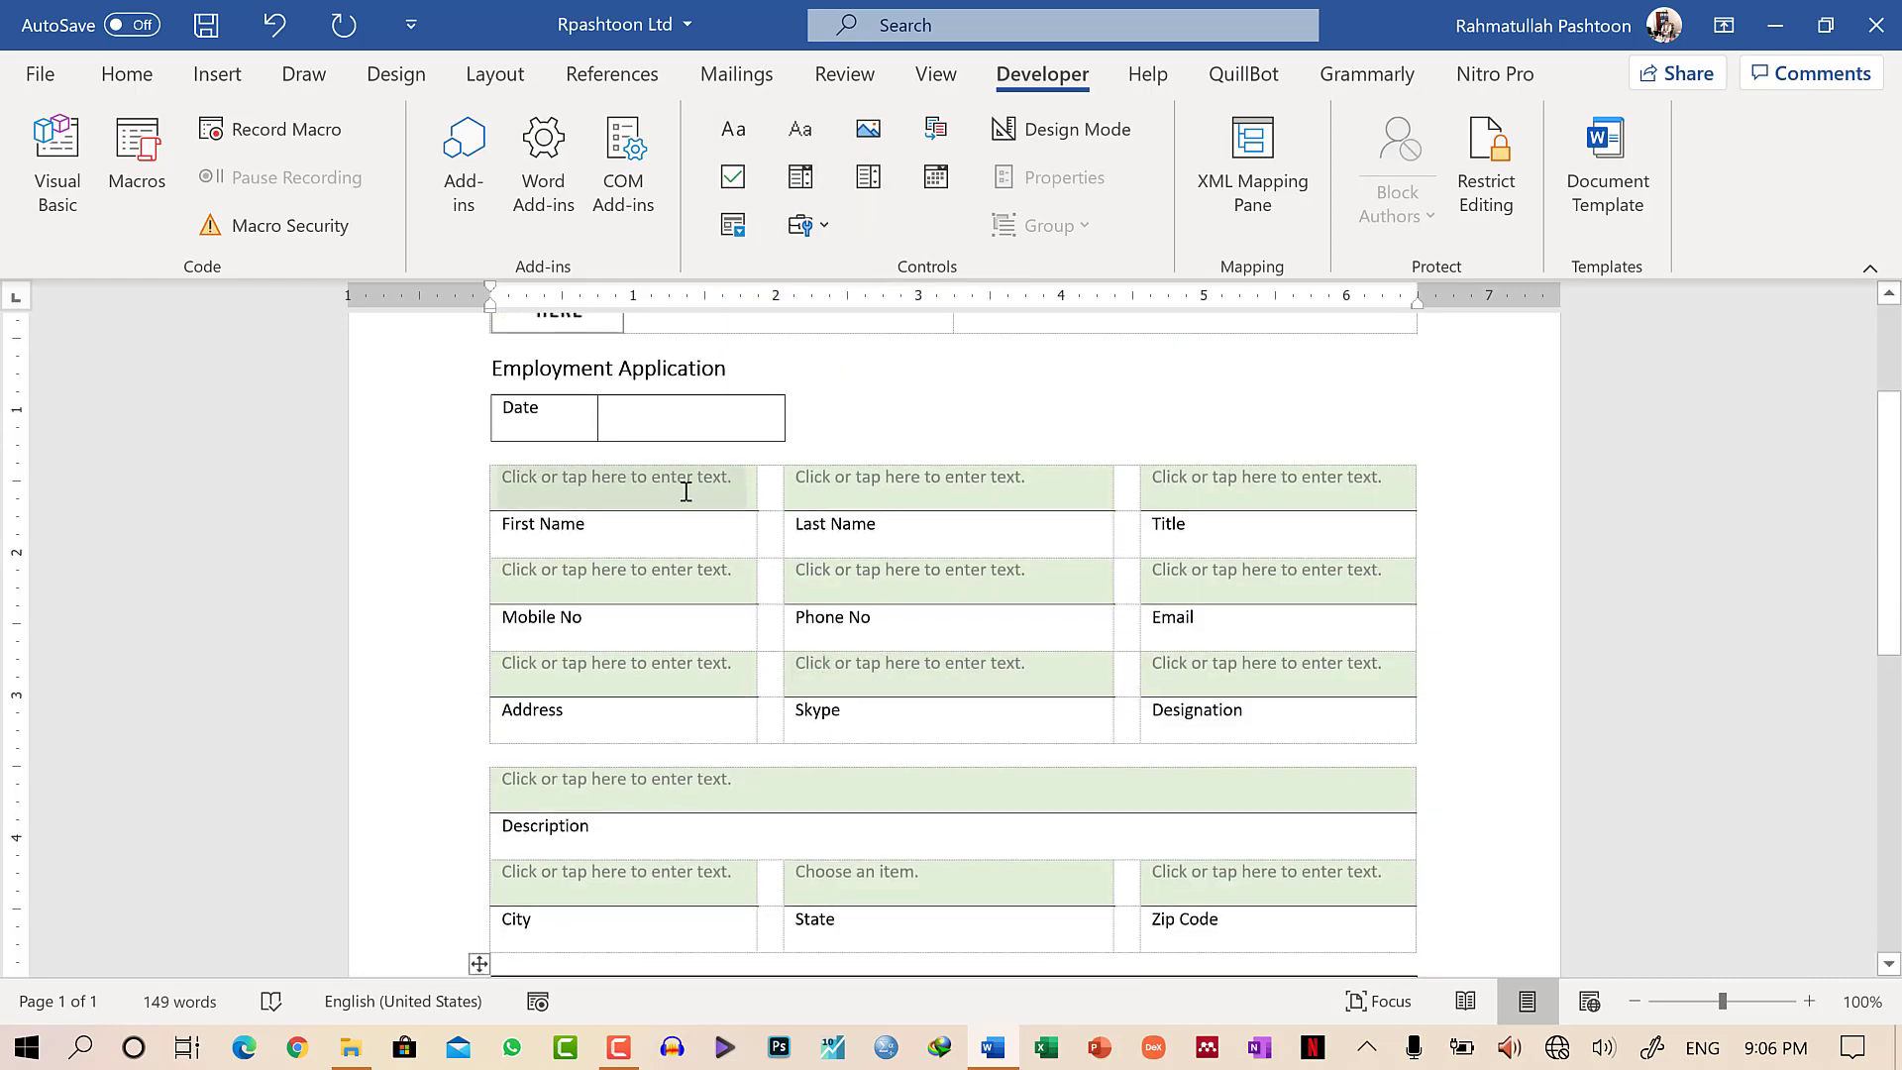
left_click(690, 424)
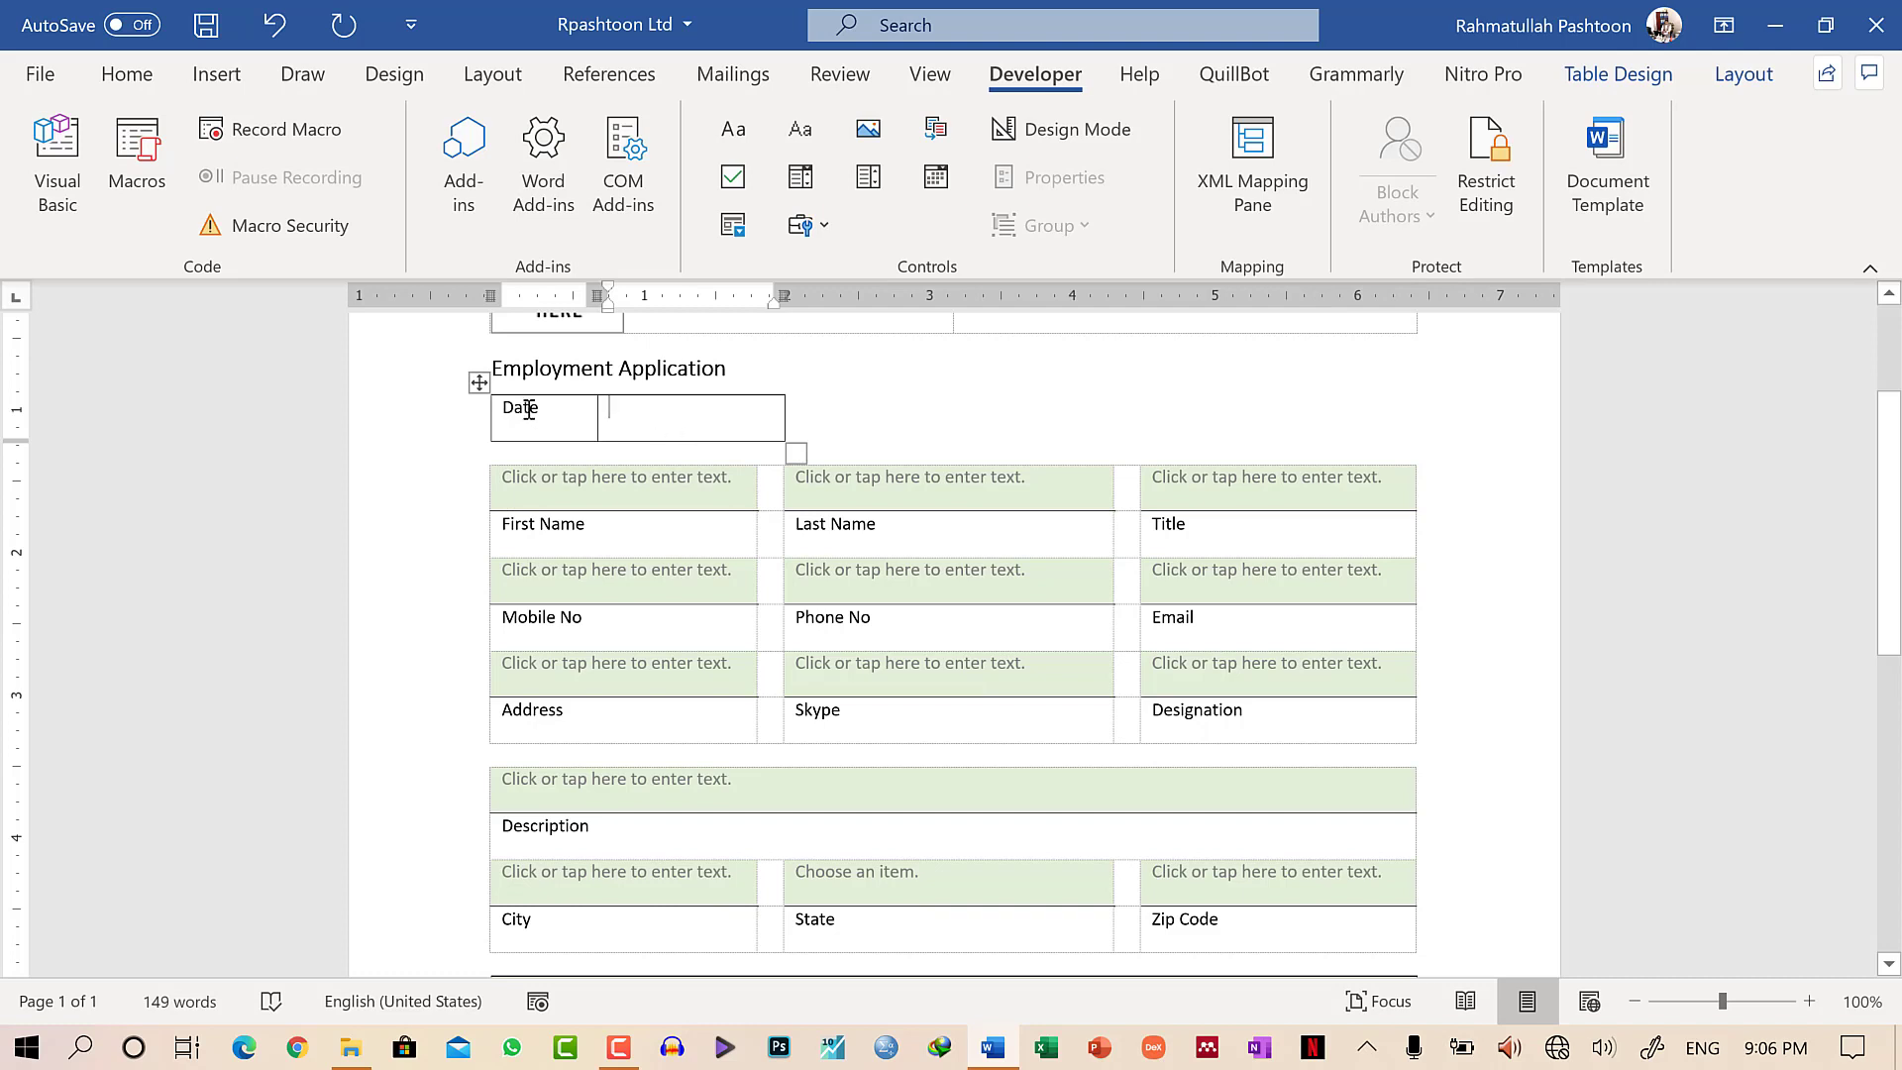
left_click(936, 176)
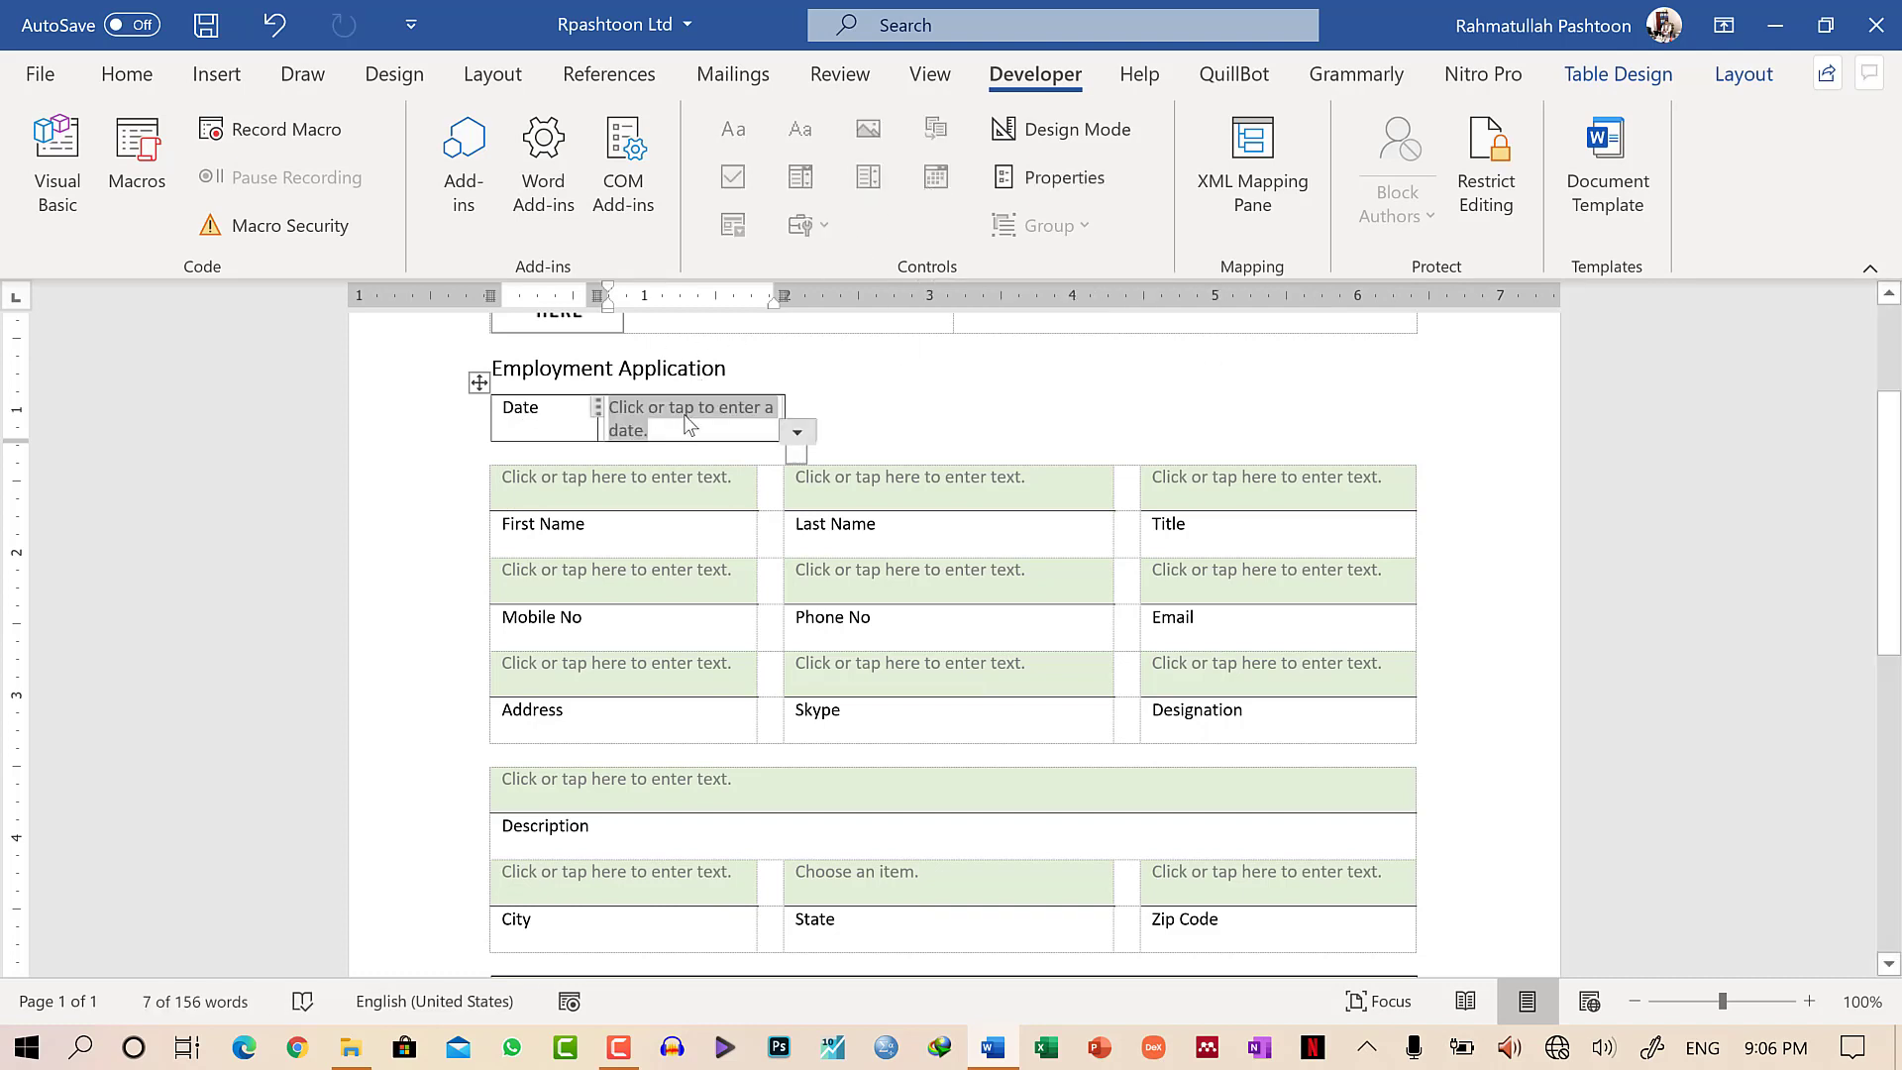
left_click(692, 494)
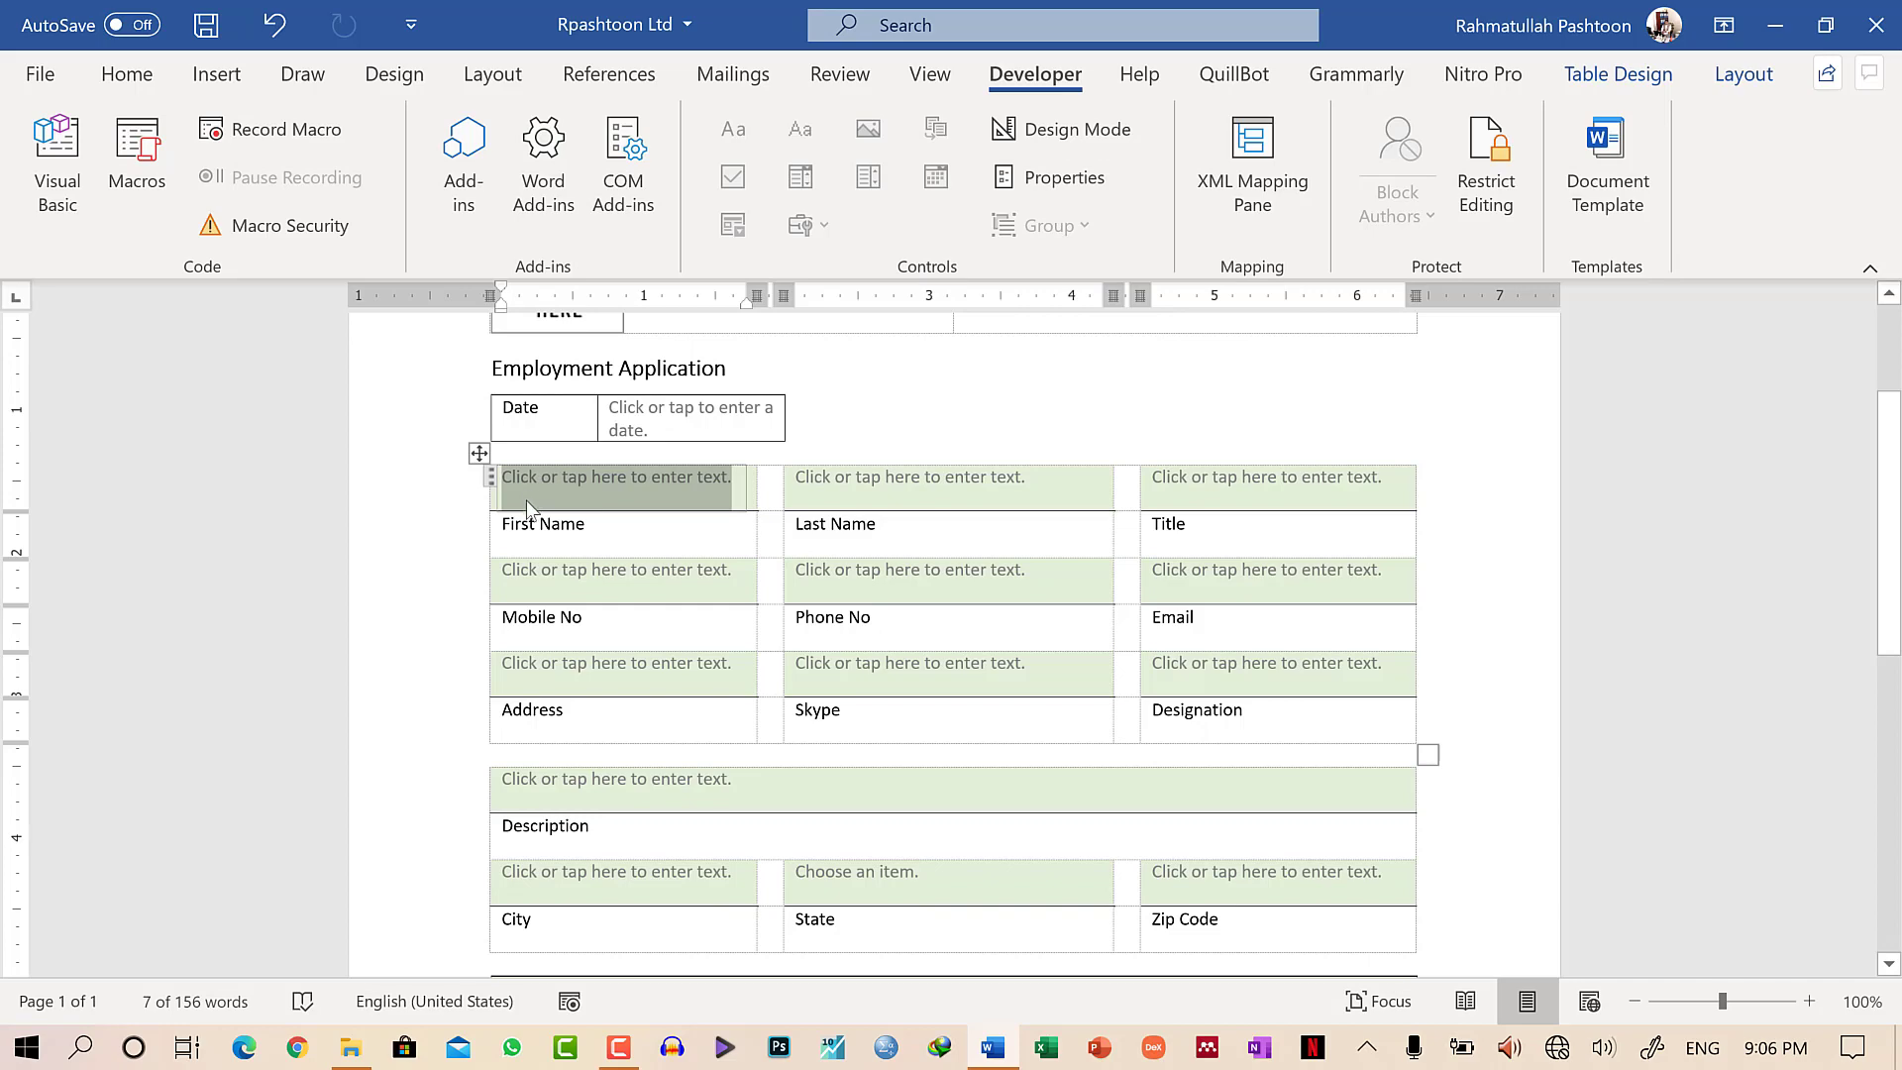
Give the First Name content control the title FirstName and the tag 'First Name'.
left_click(1081, 182)
left_click_drag(1058, 194, 1270, 176)
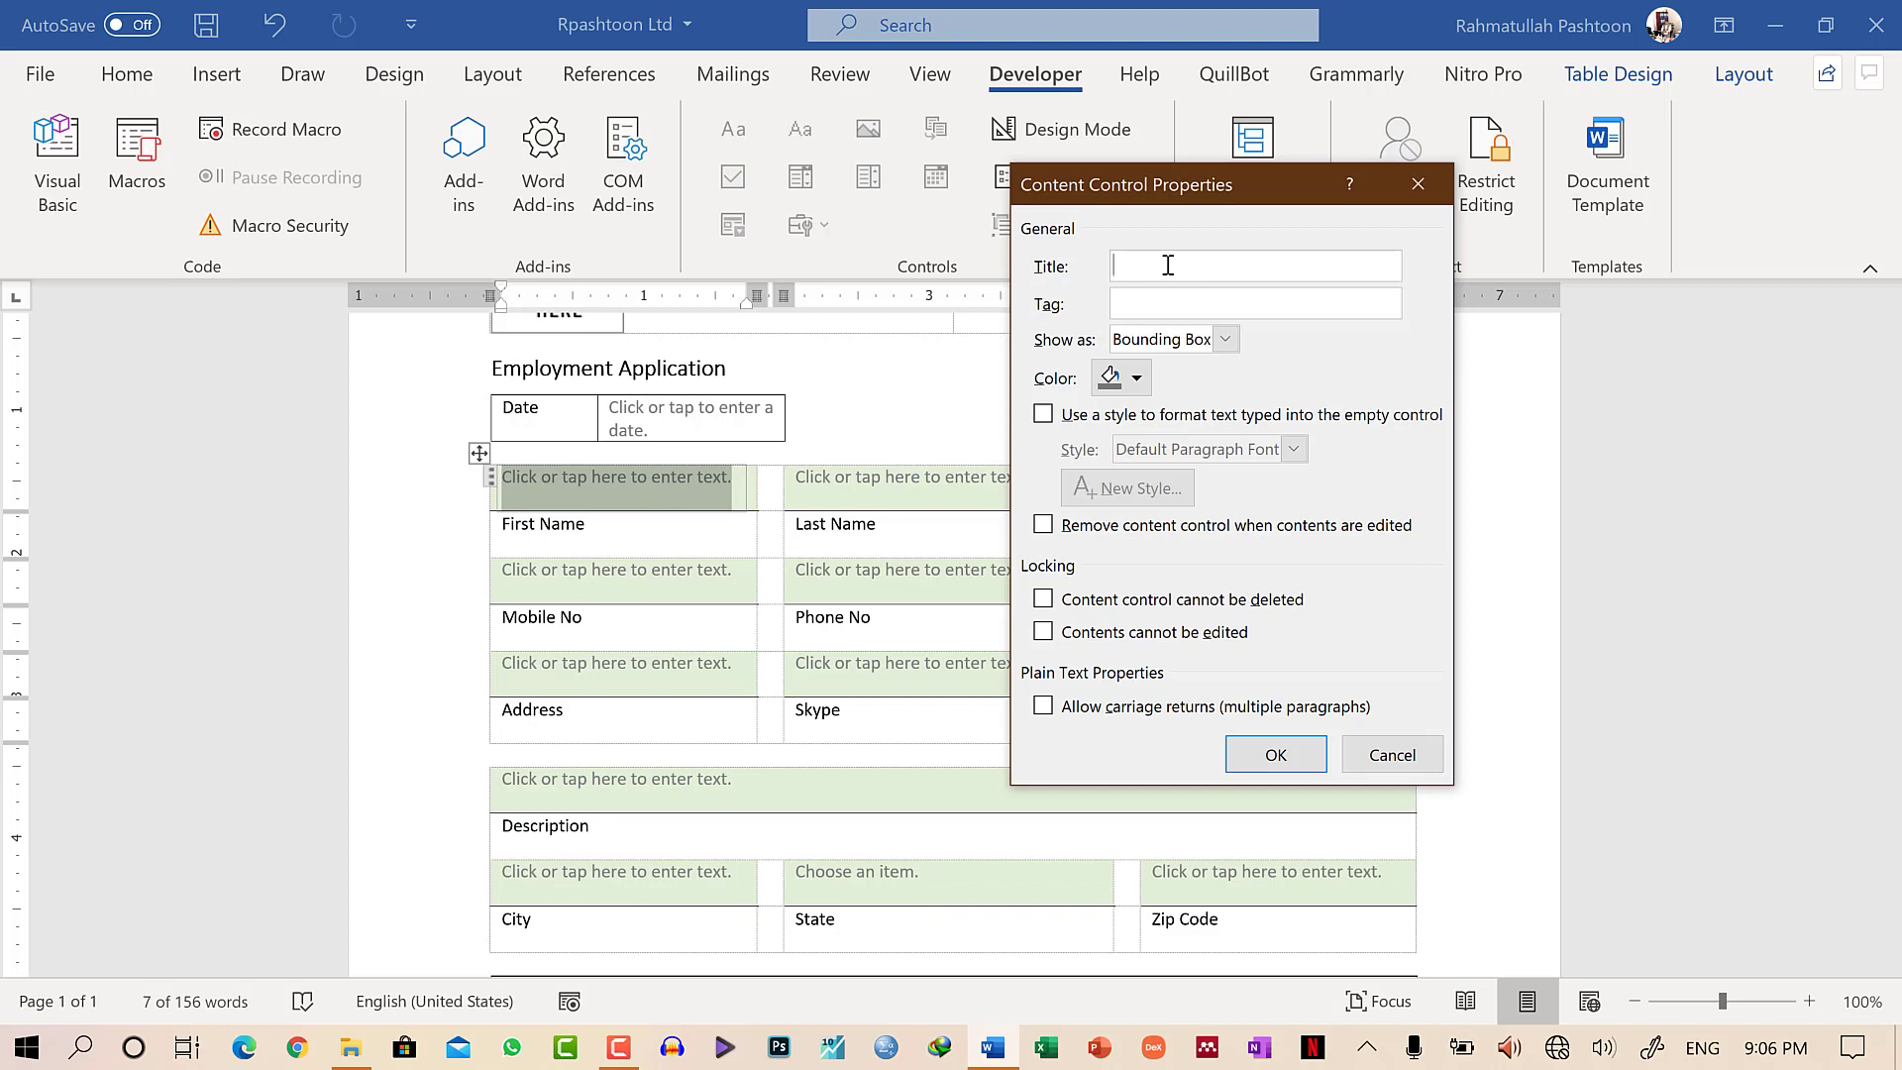
type("Fir")
type("stName")
left_click(1183, 309)
type("First")
type(" Name")
left_click(1275, 755)
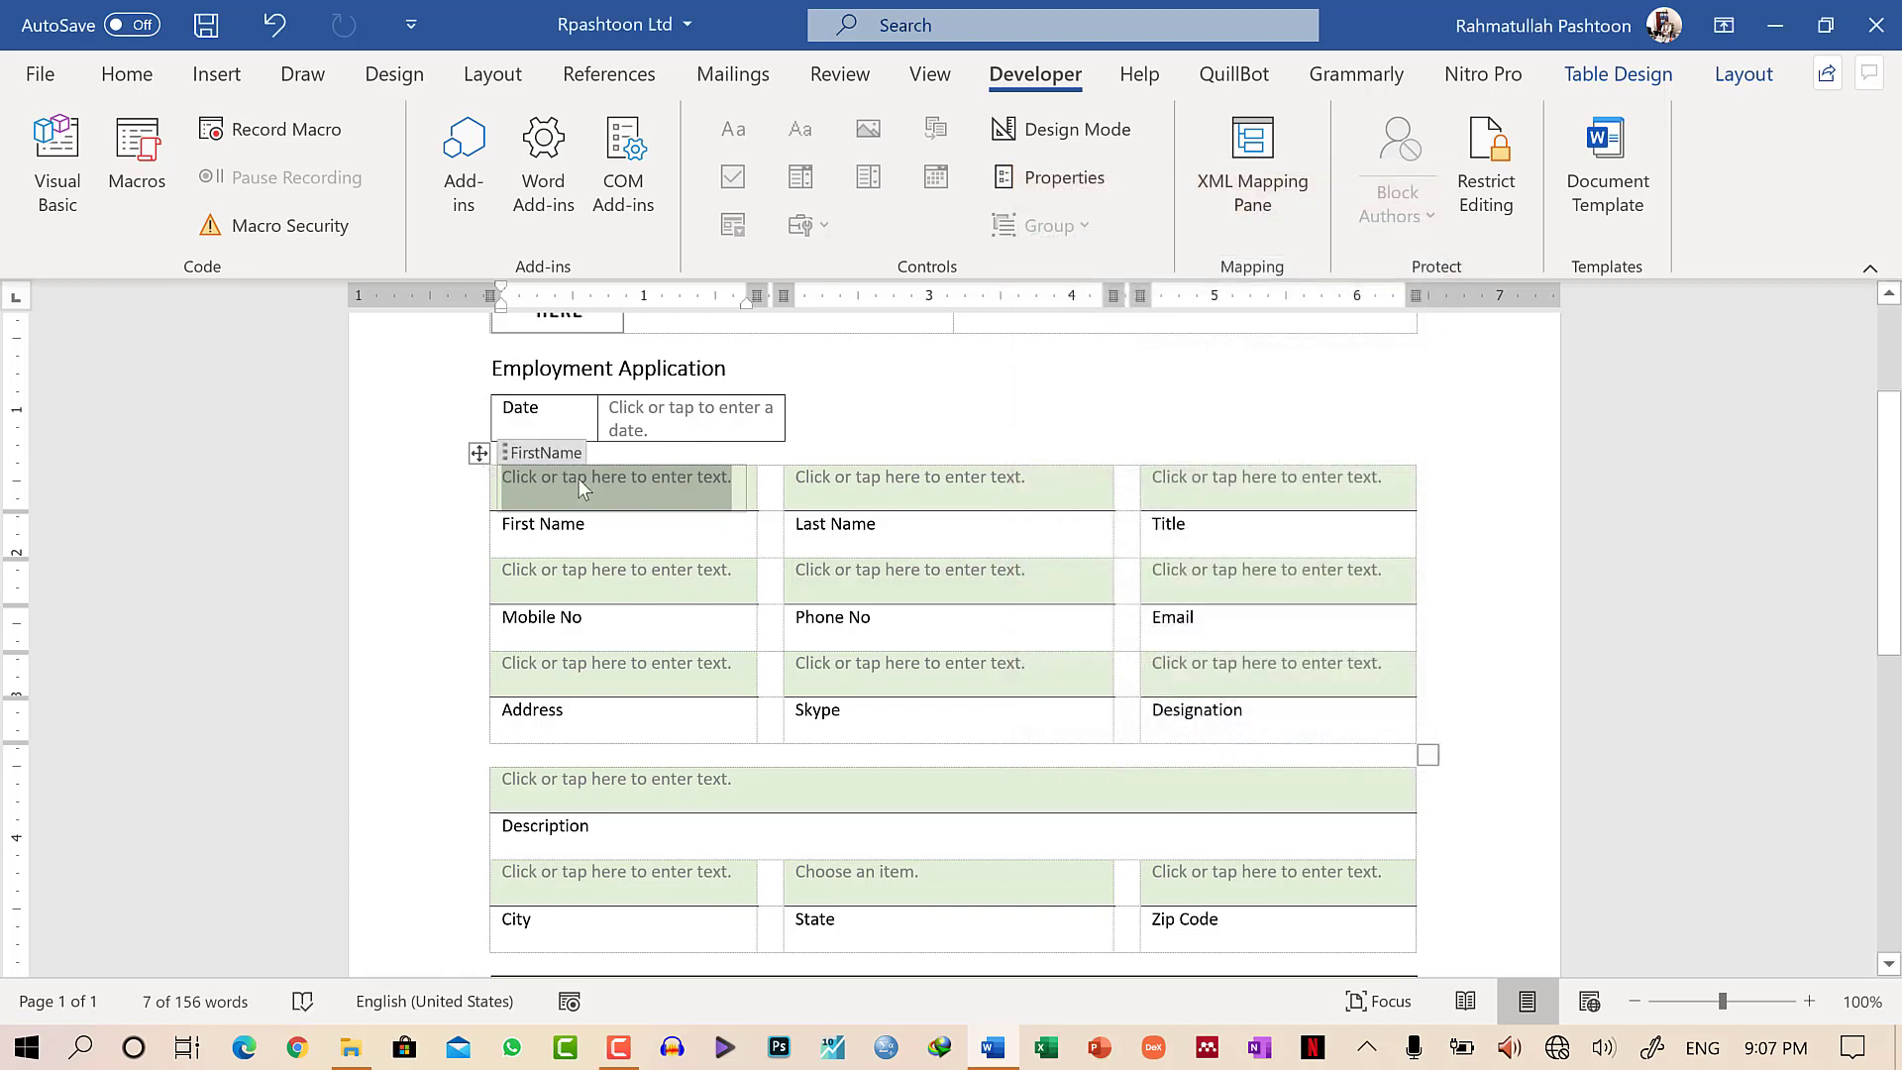
left_click(889, 493)
Title the Last Name content control LastName.
left_click(1065, 178)
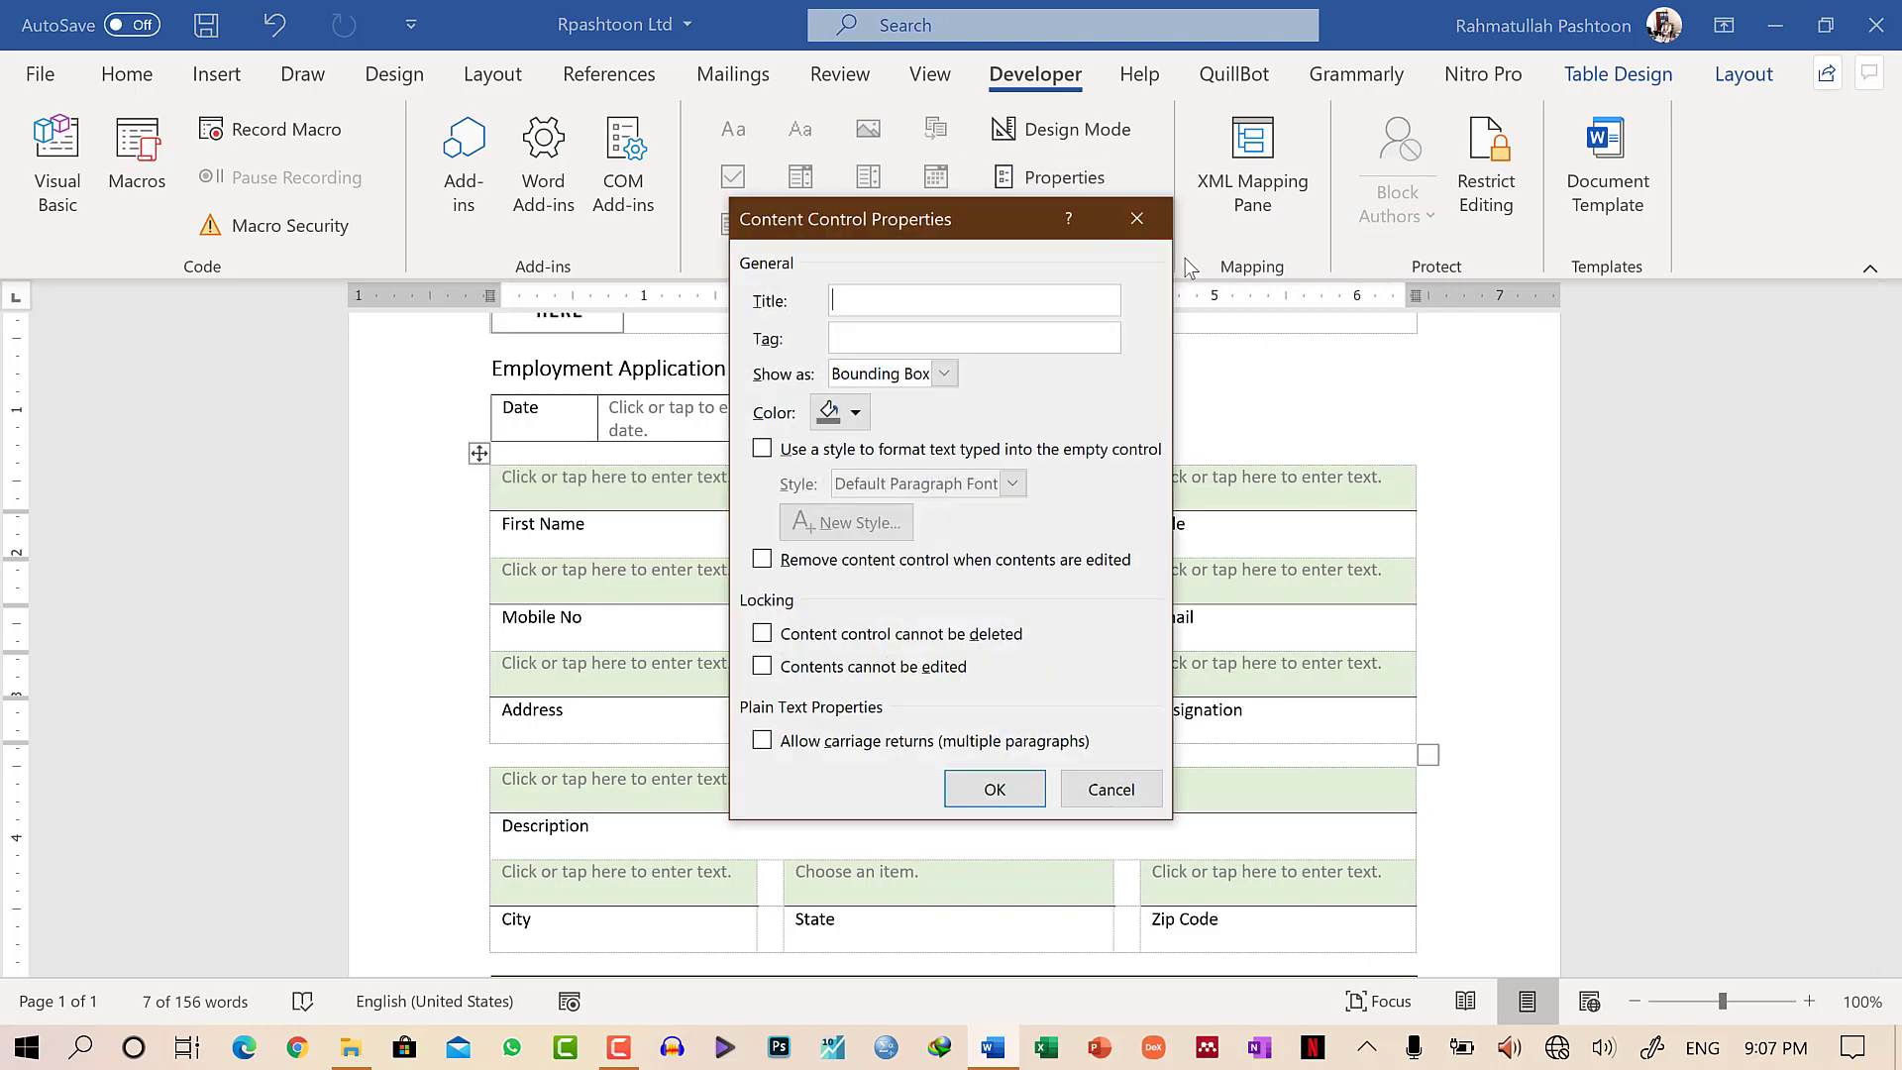
type("Last")
type("Name")
left_click(995, 789)
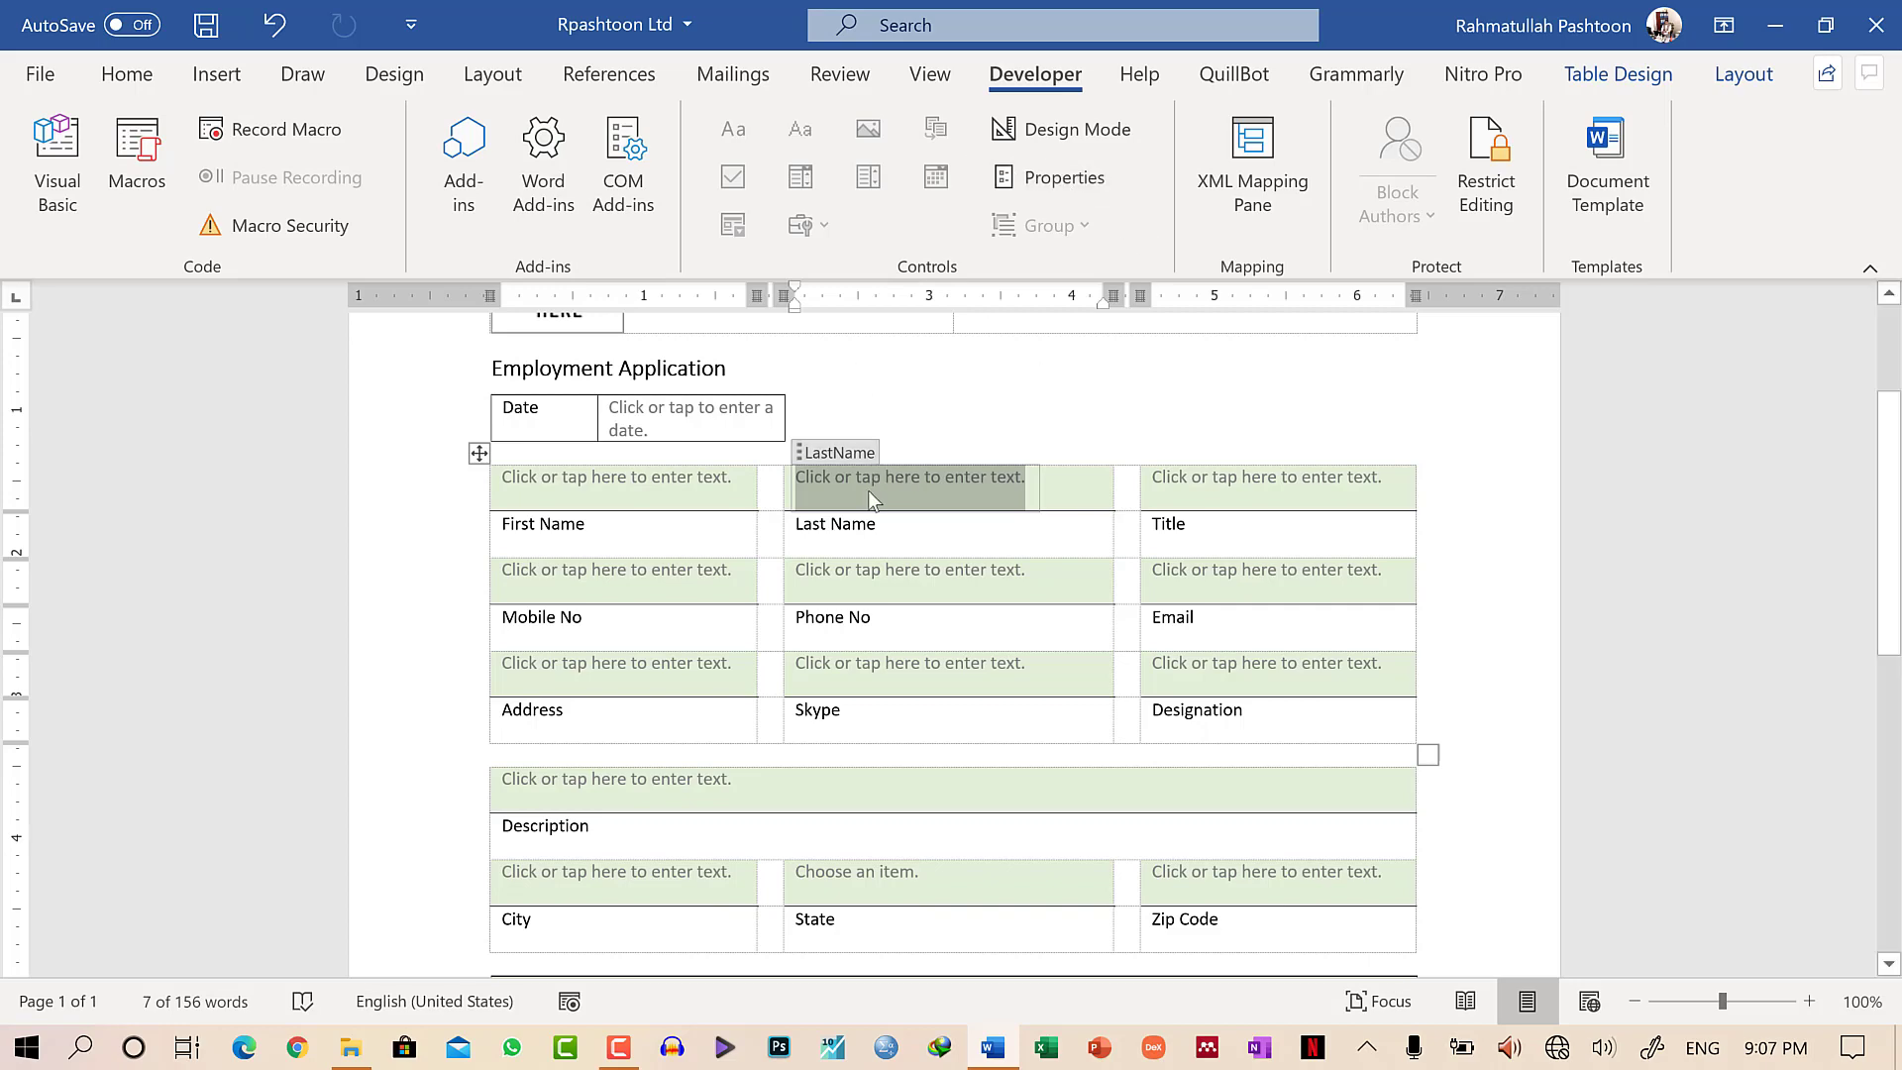
Lock the LastName control so it cannot be deleted and its contents cannot be edited.
left_click(1069, 178)
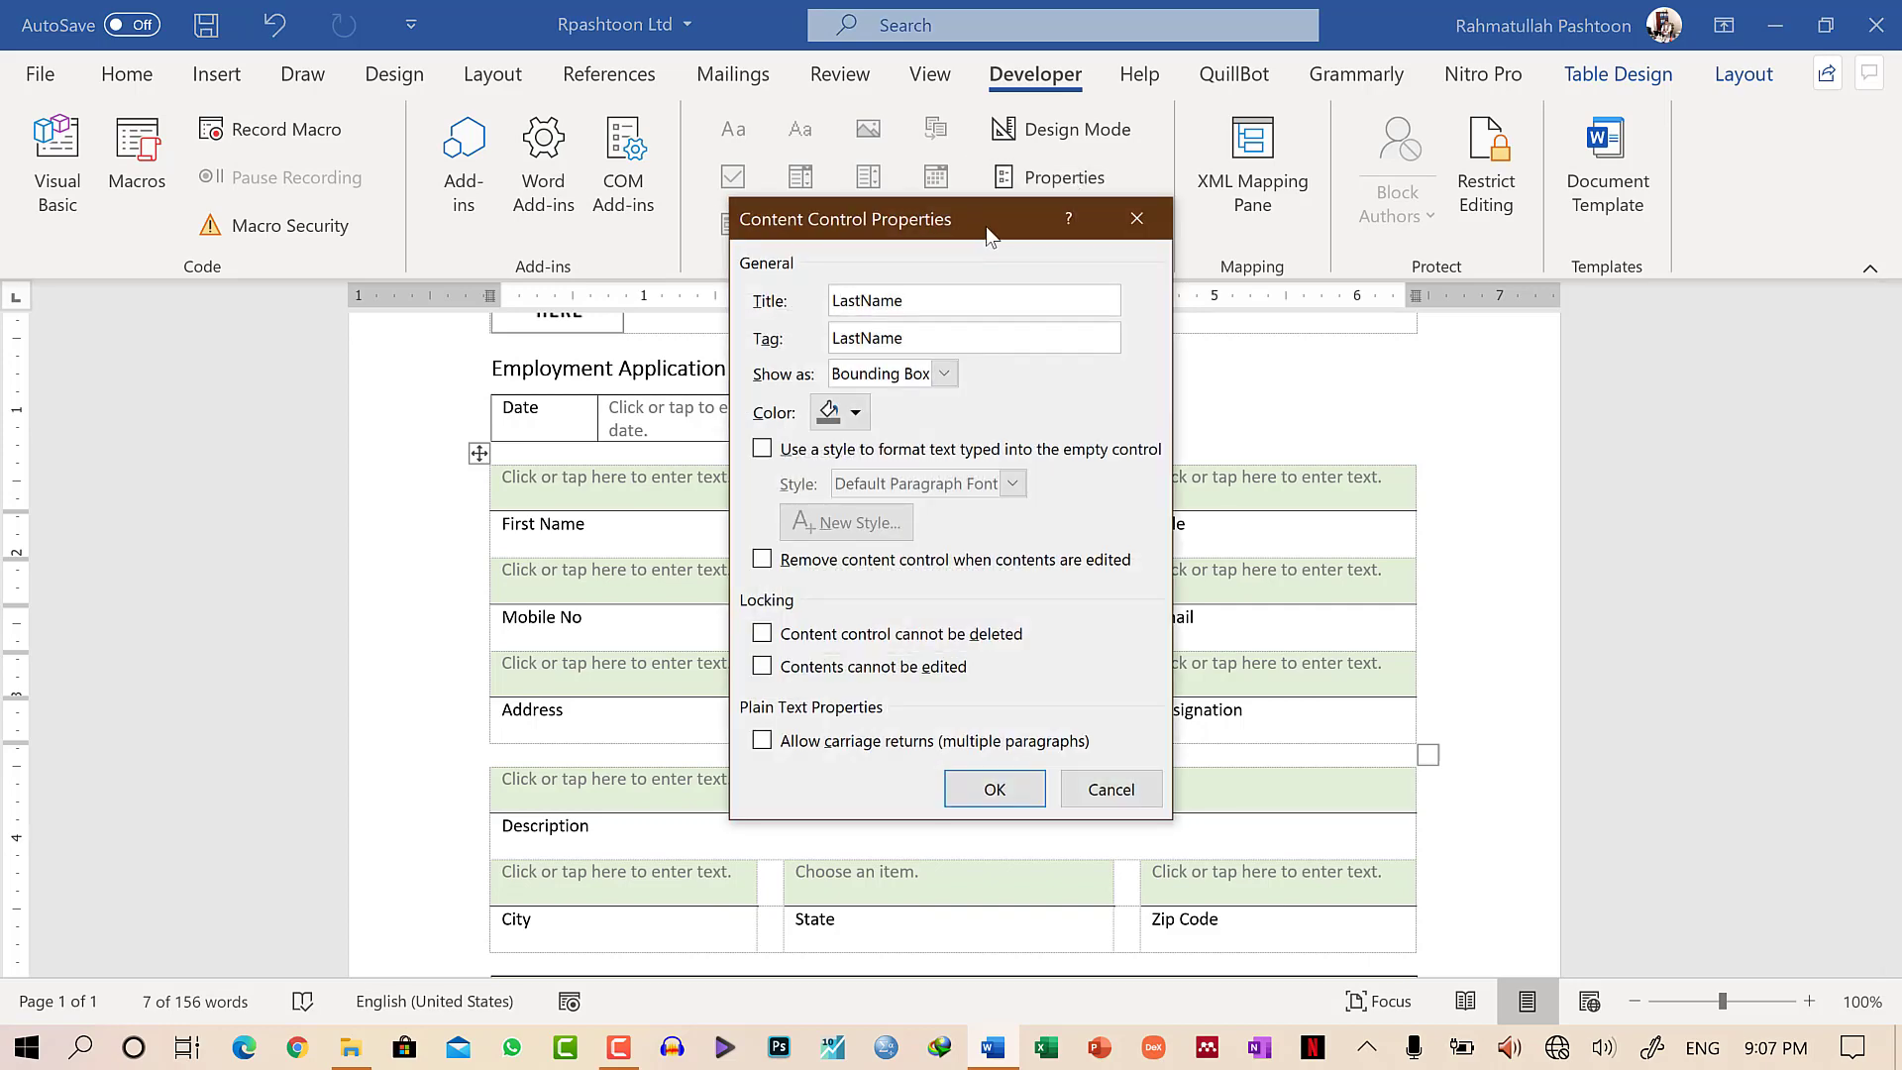
left_click_drag(988, 234, 1167, 157)
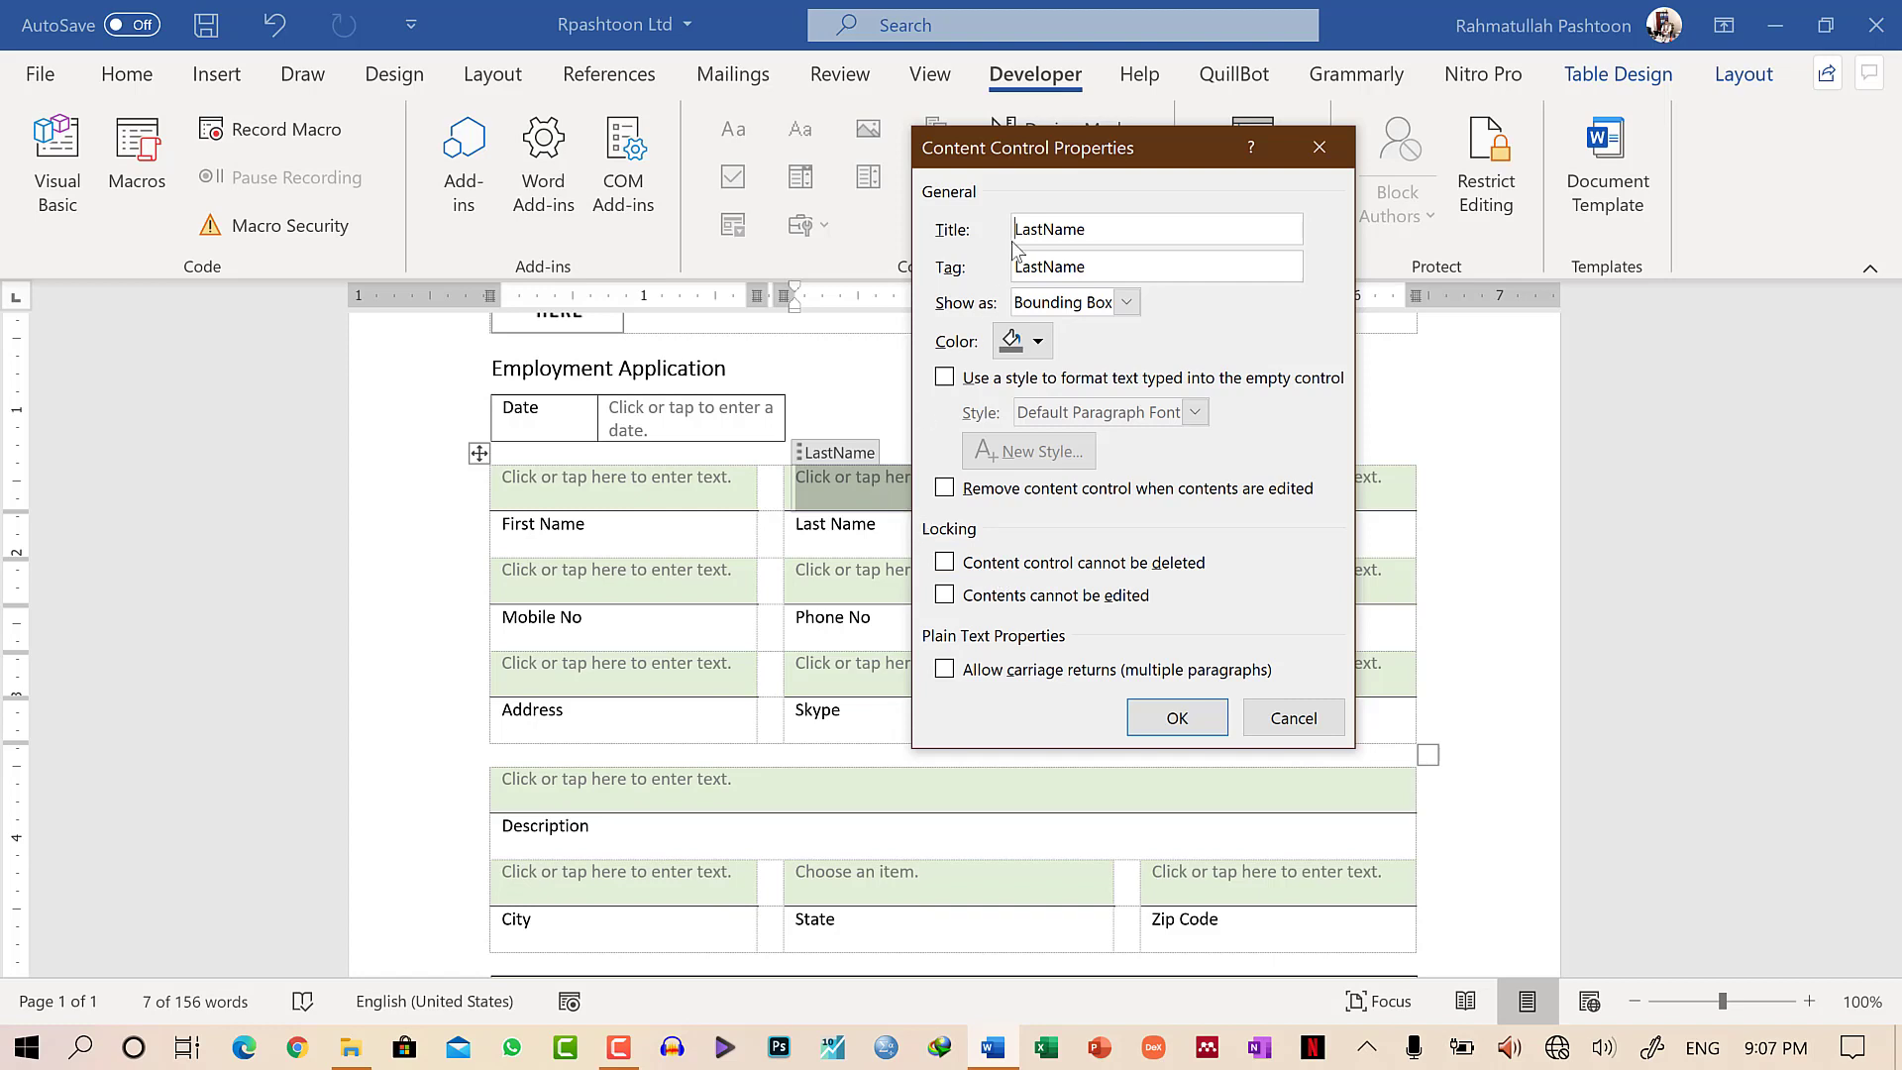
left_click_drag(1030, 148, 1343, 141)
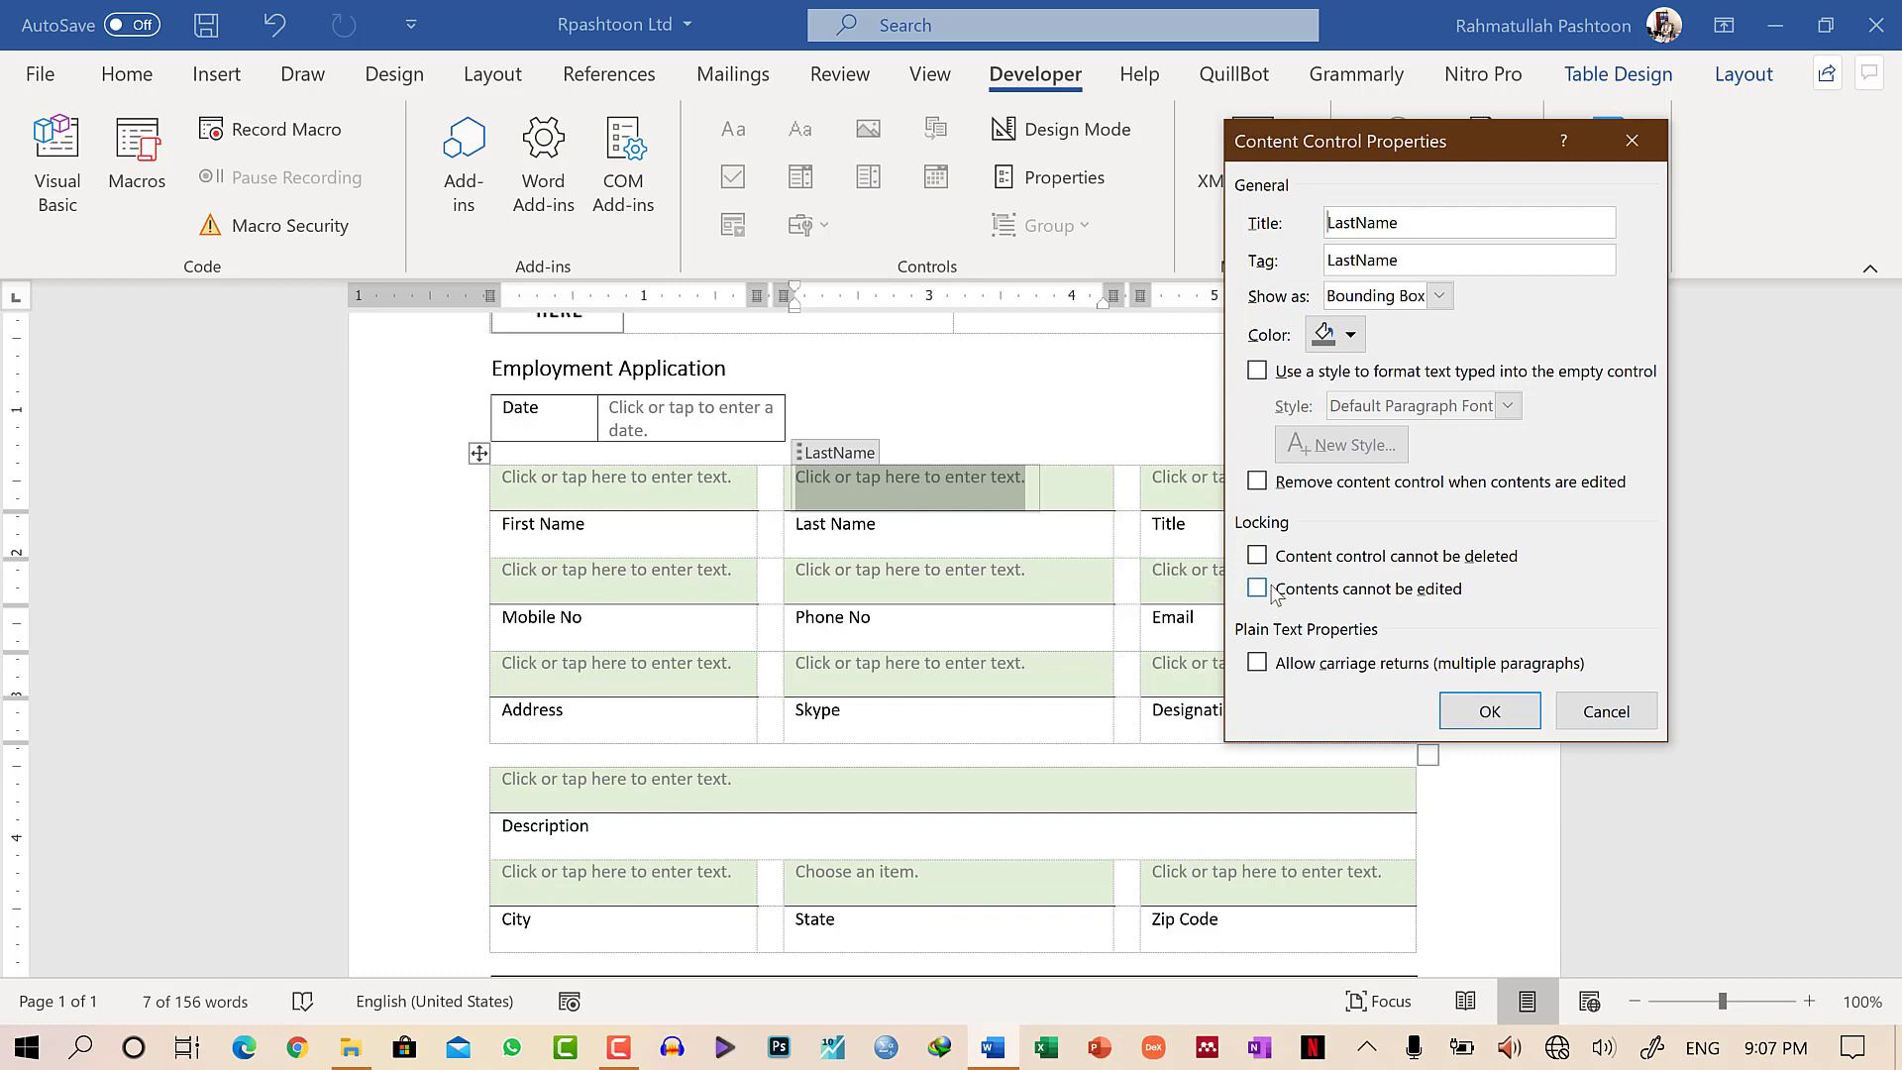
left_click(1257, 558)
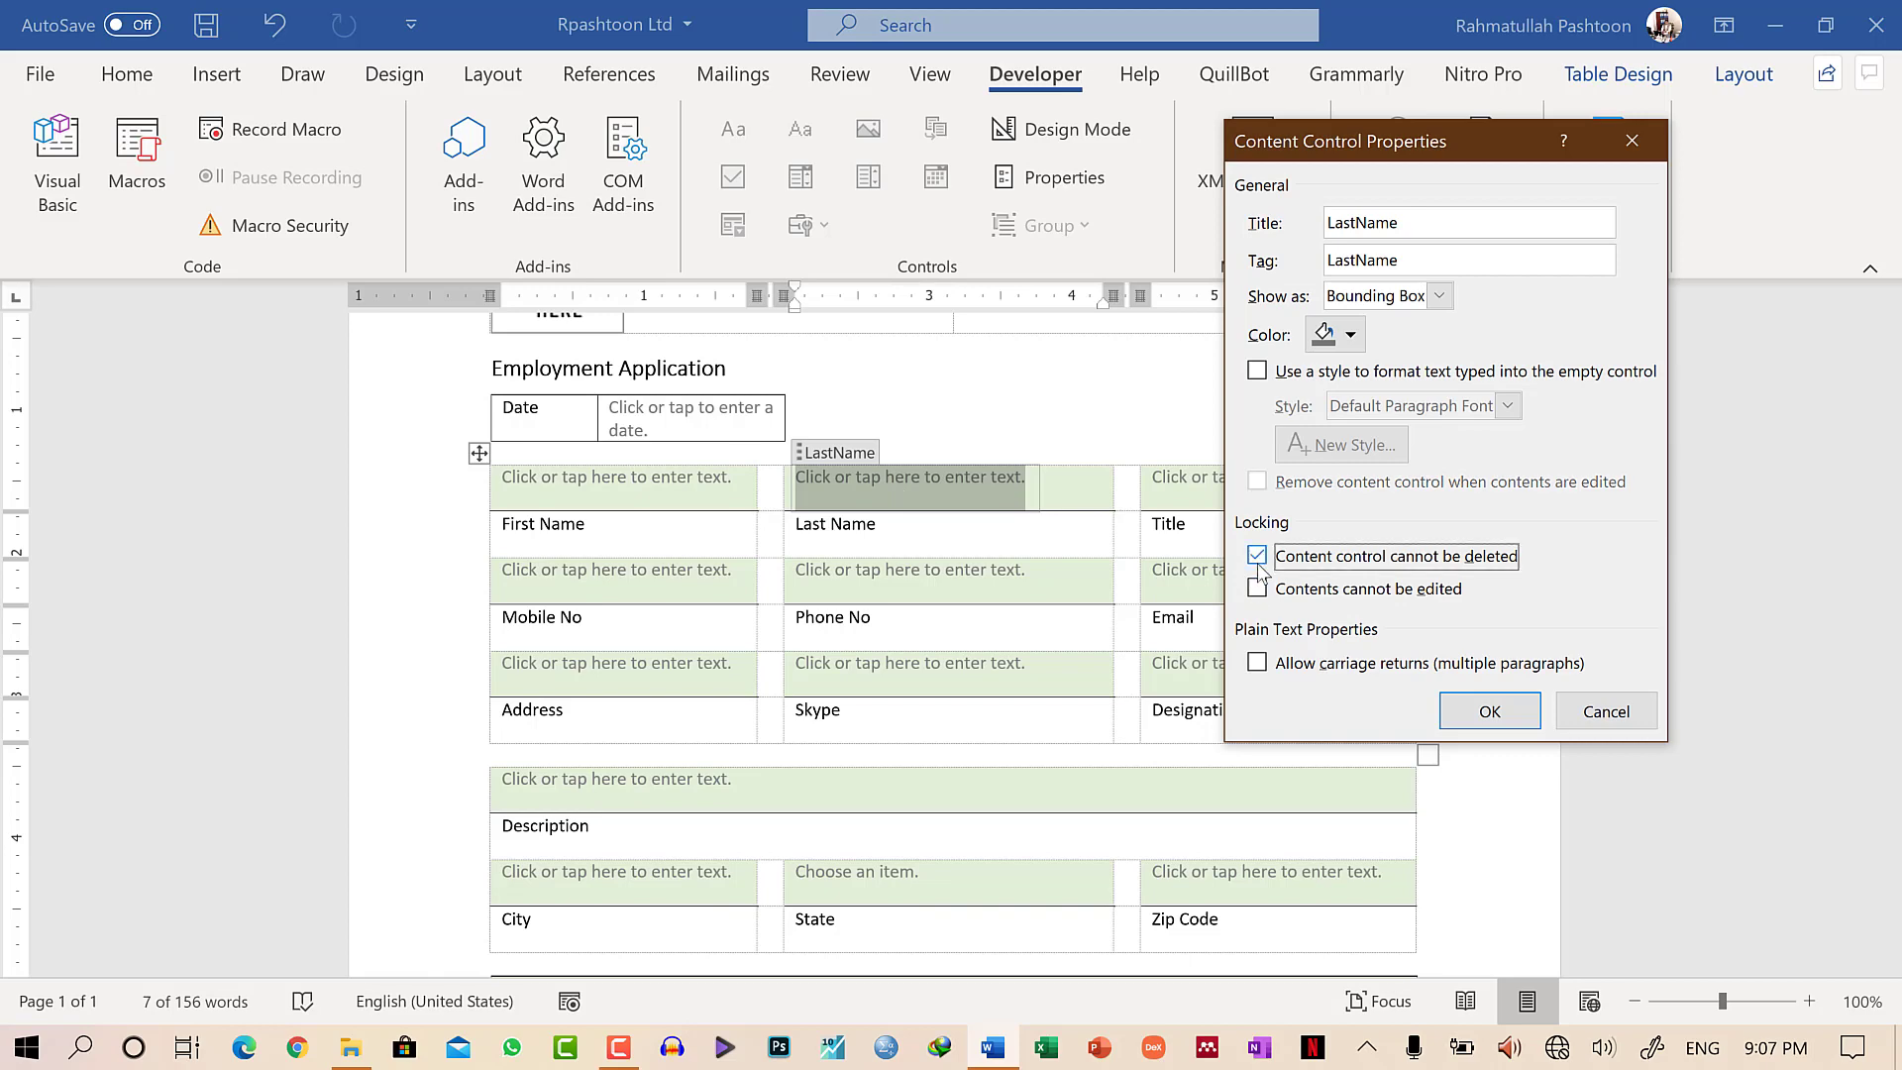
left_click(1486, 711)
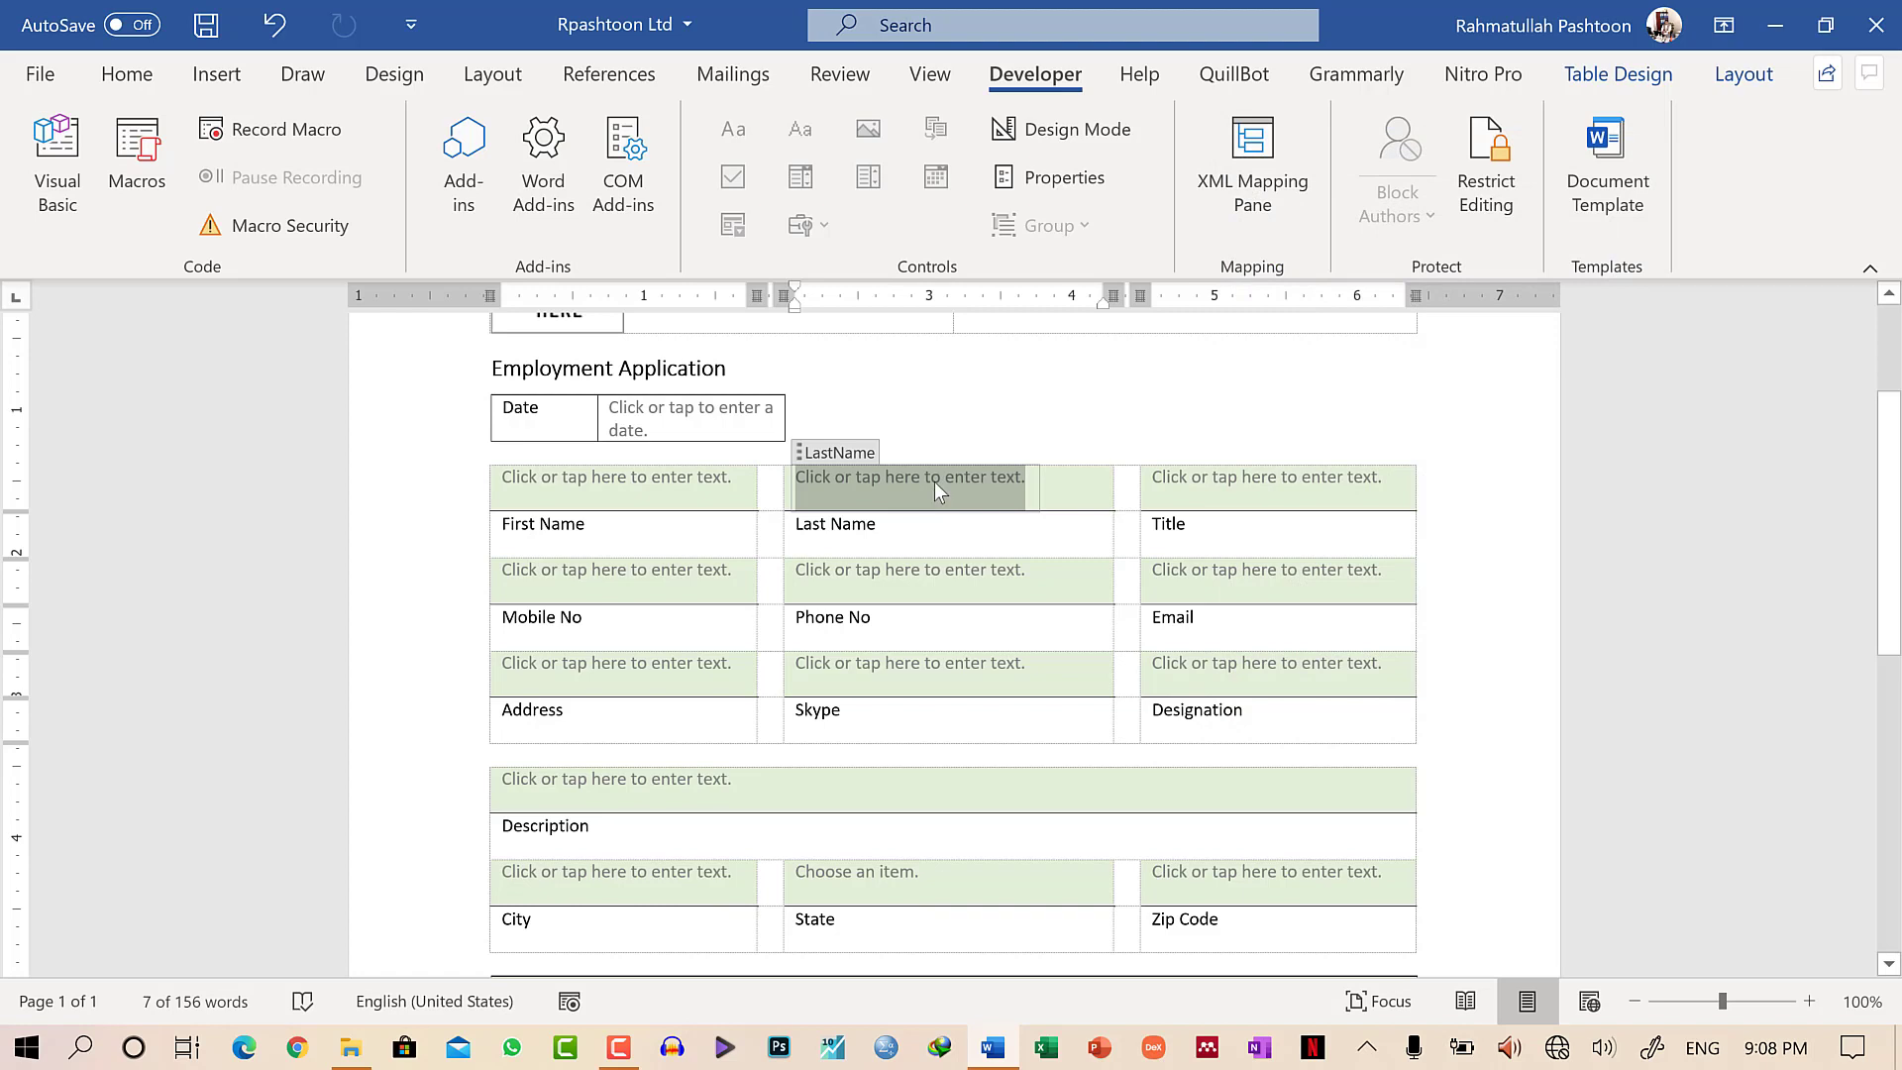
left_click(1052, 176)
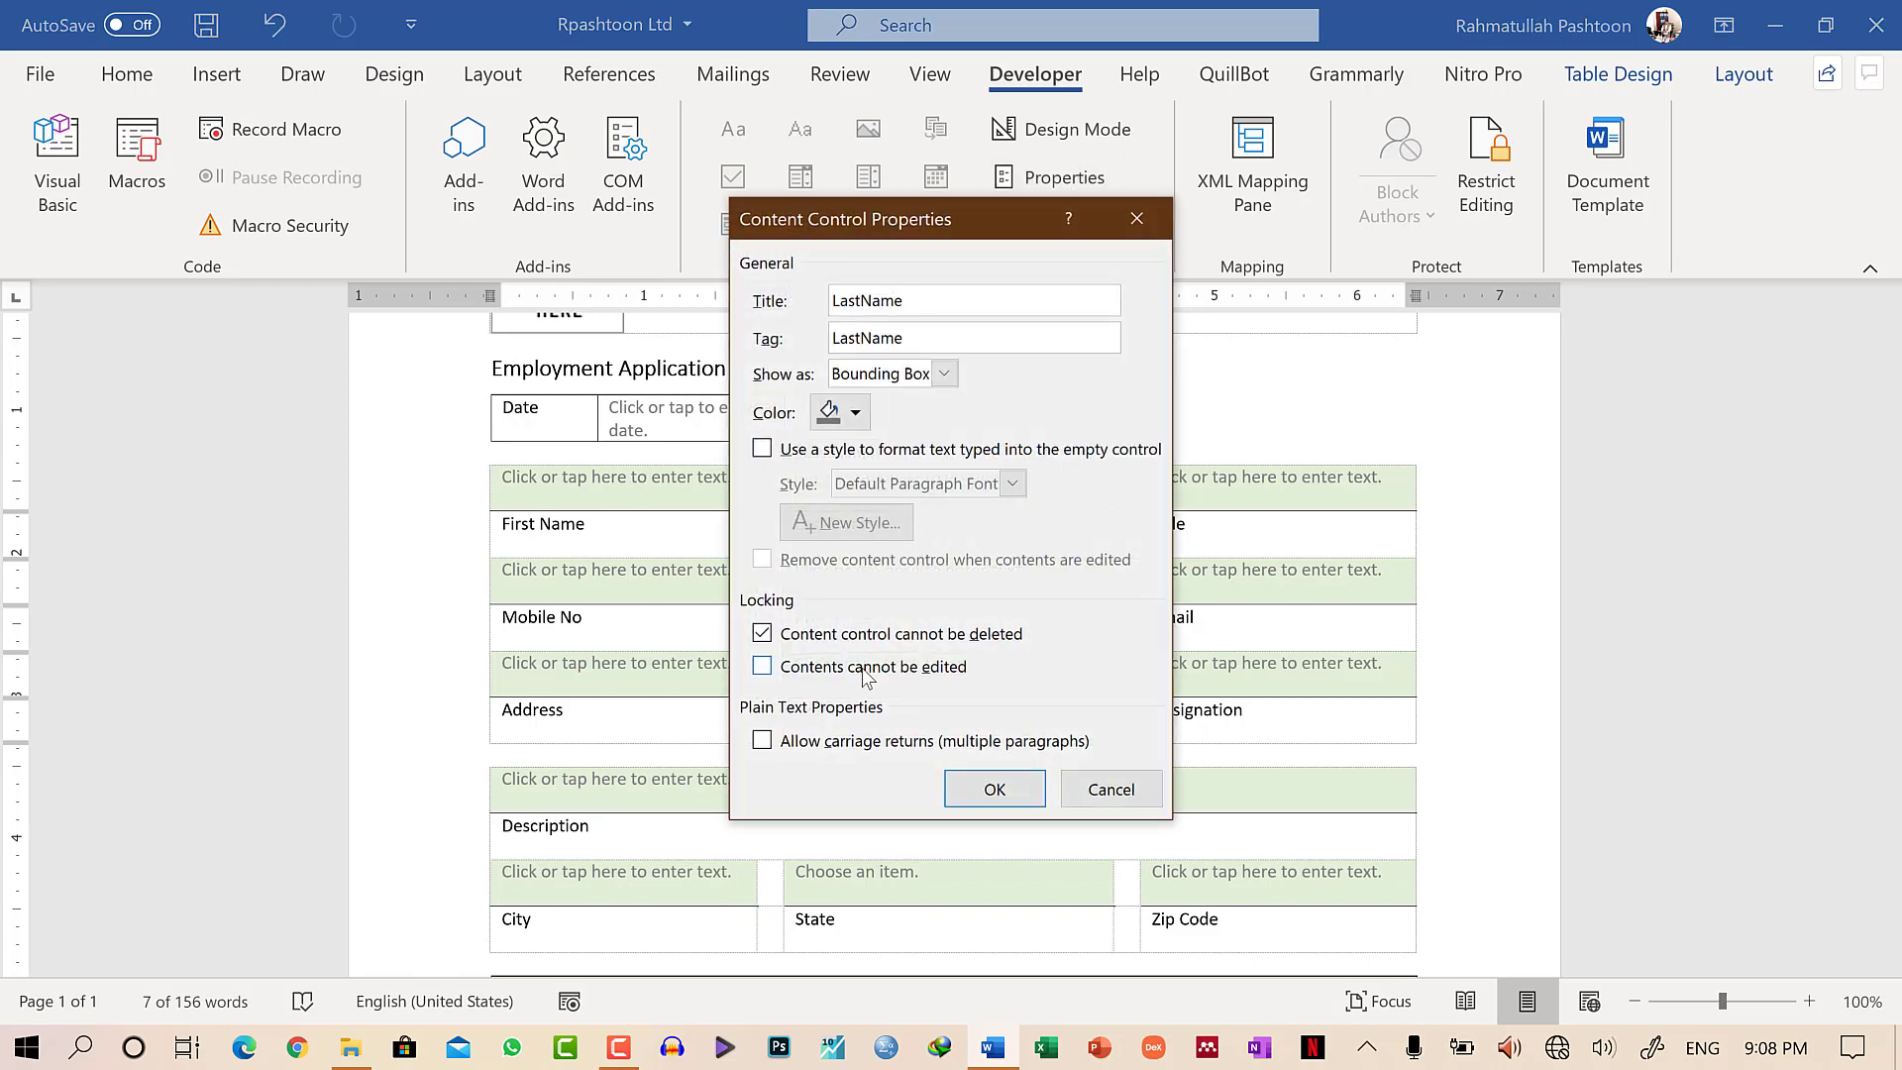
left_click(866, 673)
left_click(998, 798)
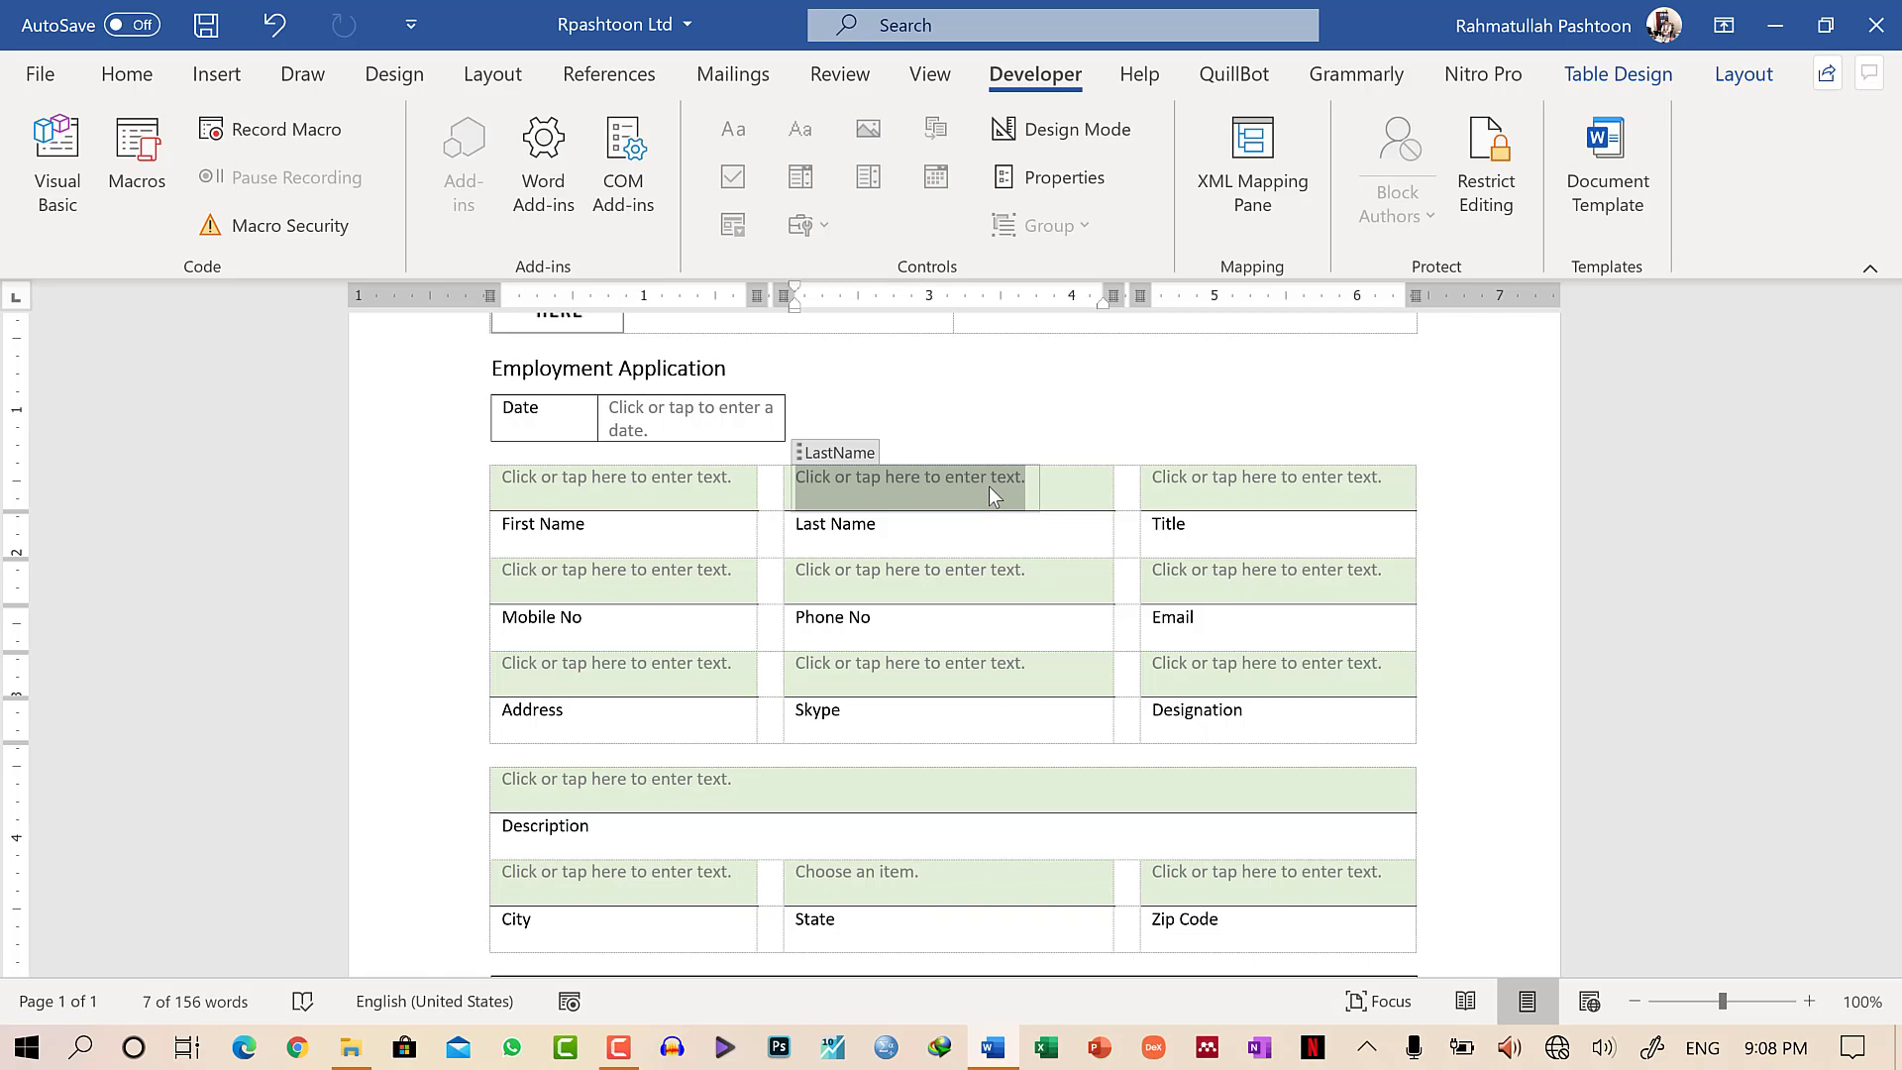
Title the Description control Comments and lock it against deletion and editing.
left_click(656, 780)
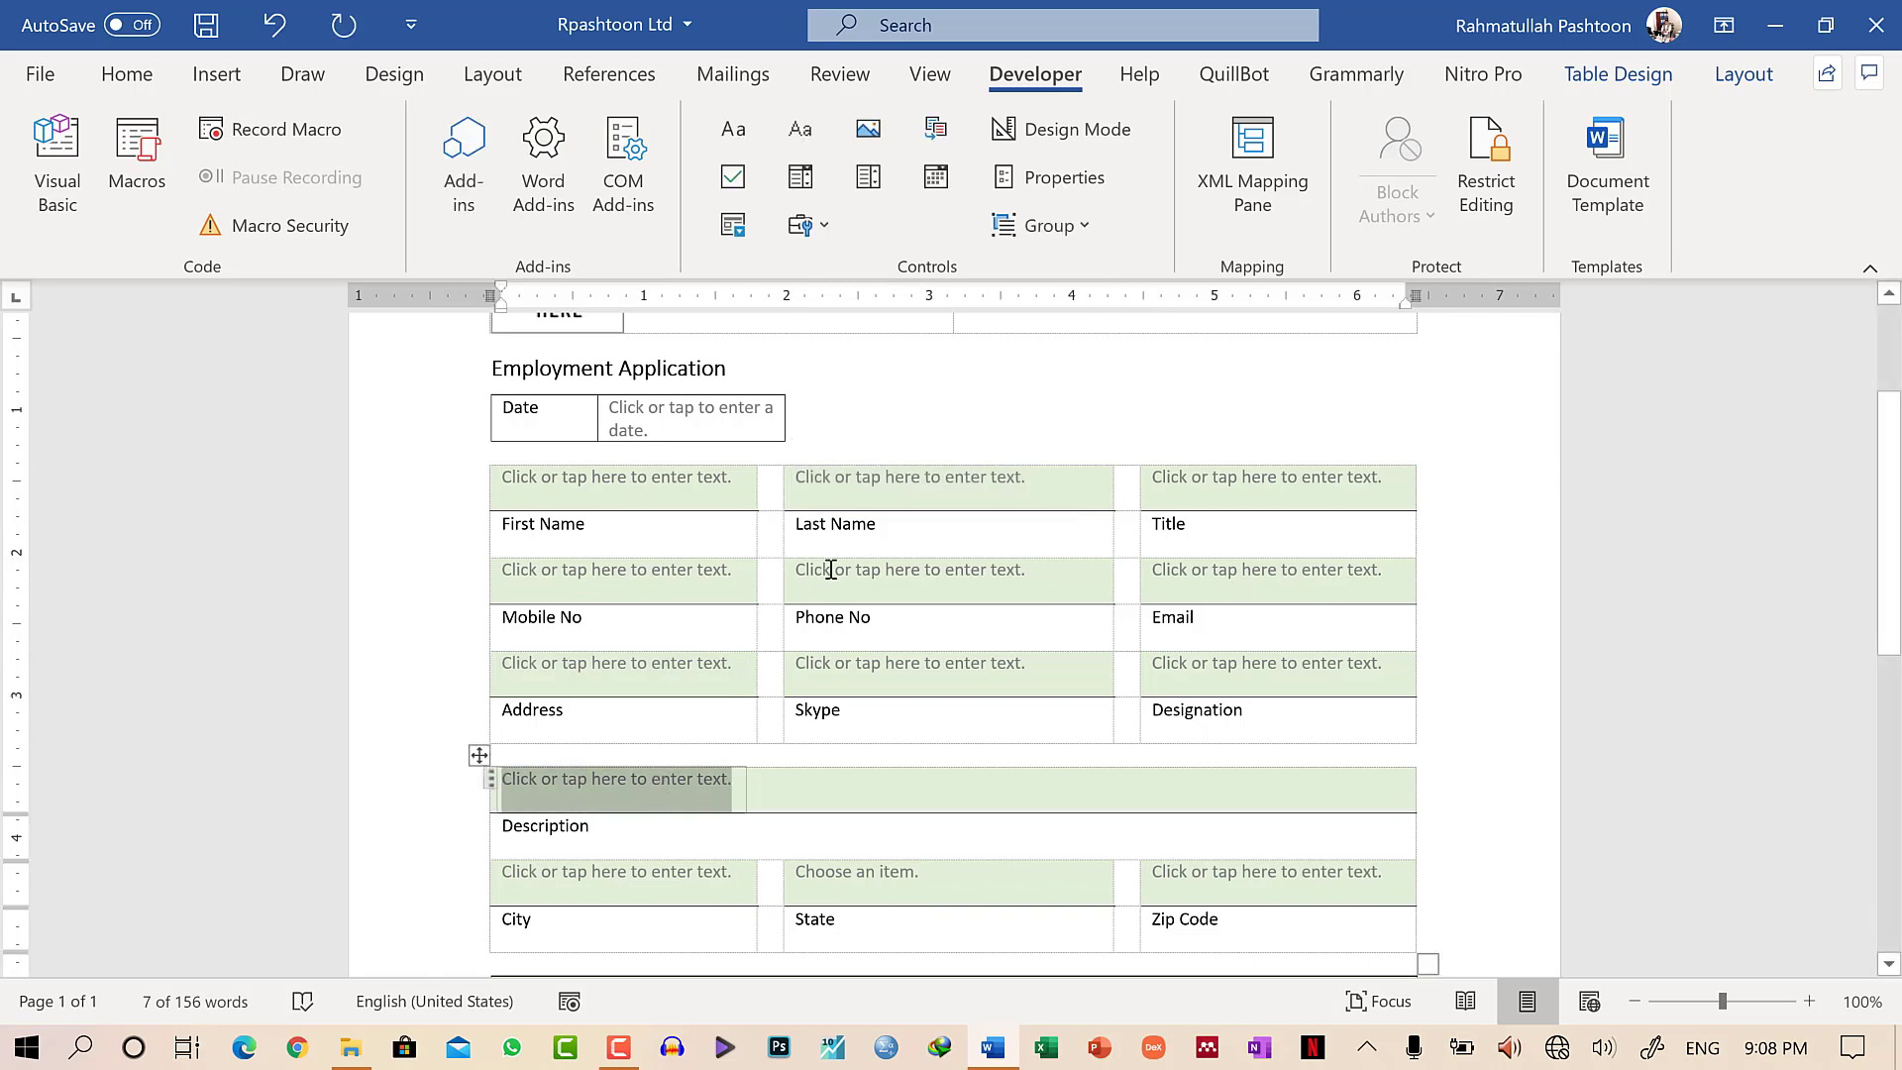
left_click(1067, 176)
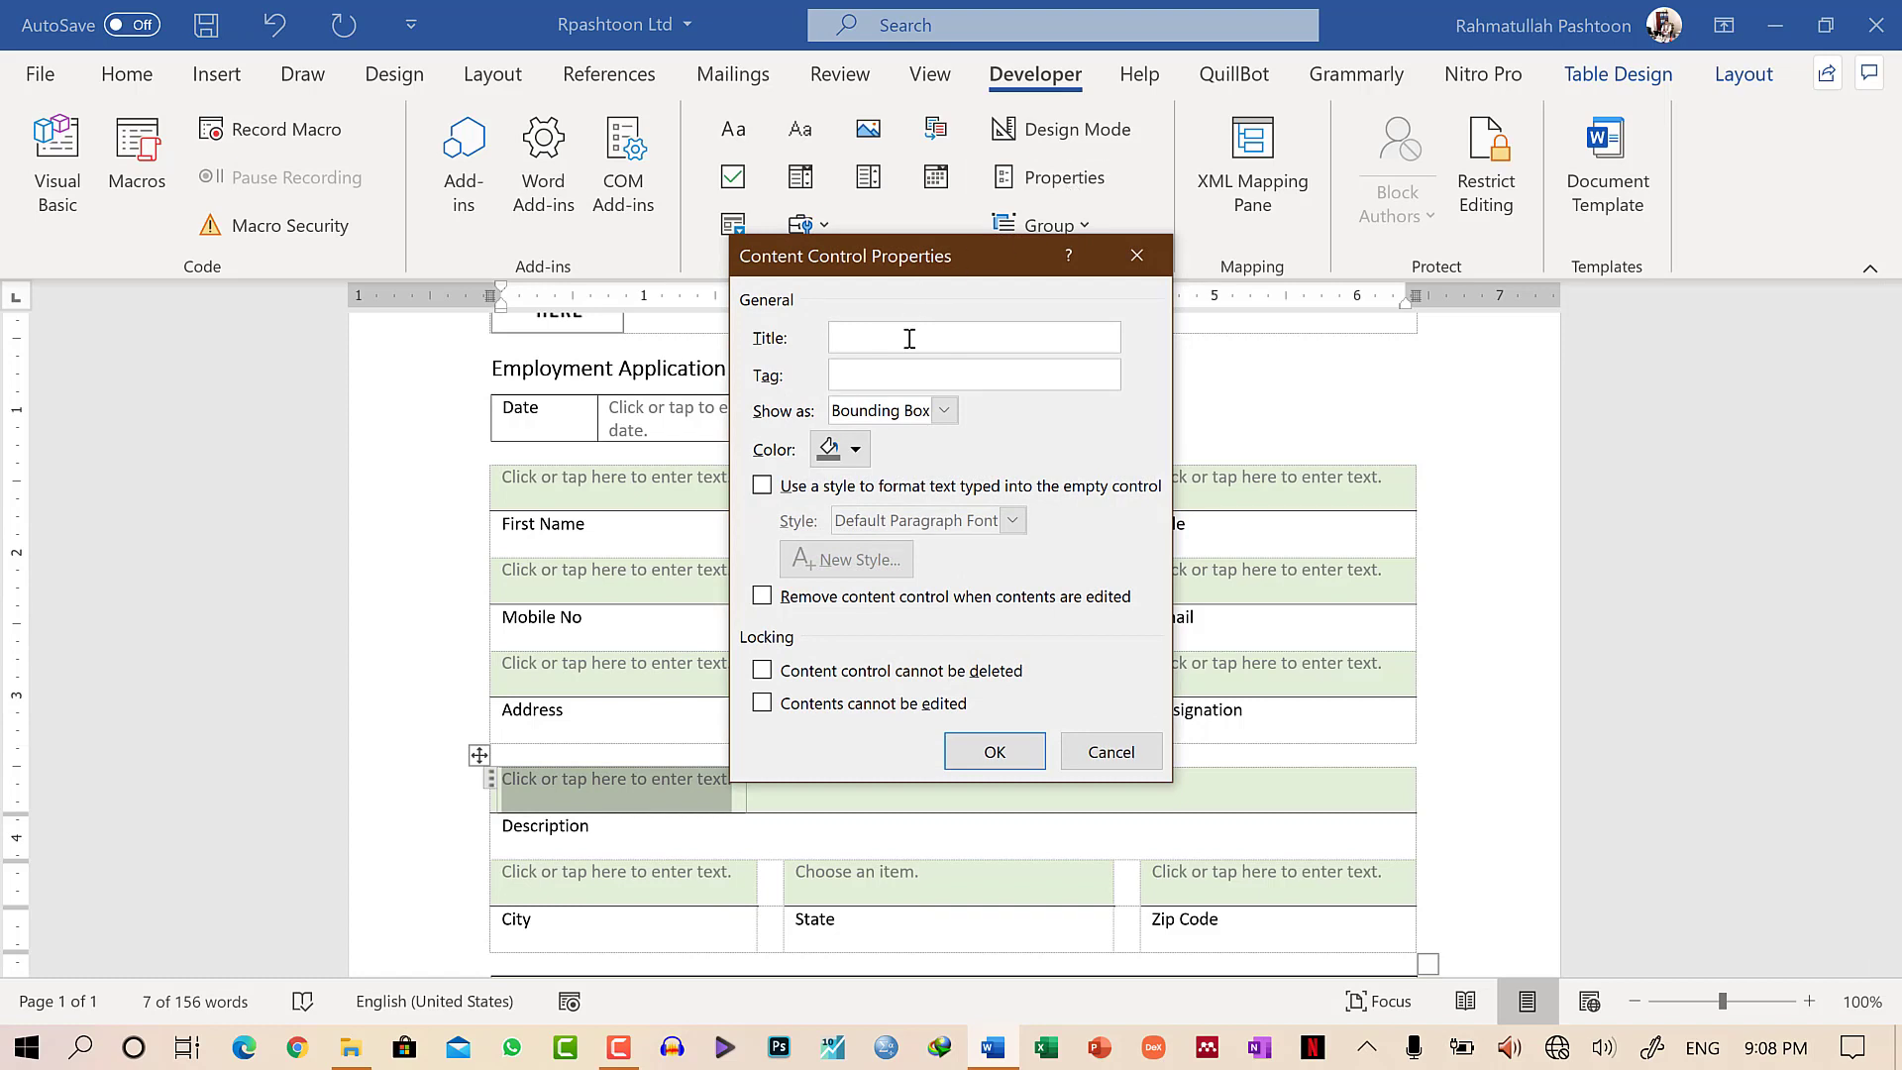
type("Commen")
type("ts")
left_click(832, 671)
left_click(830, 706)
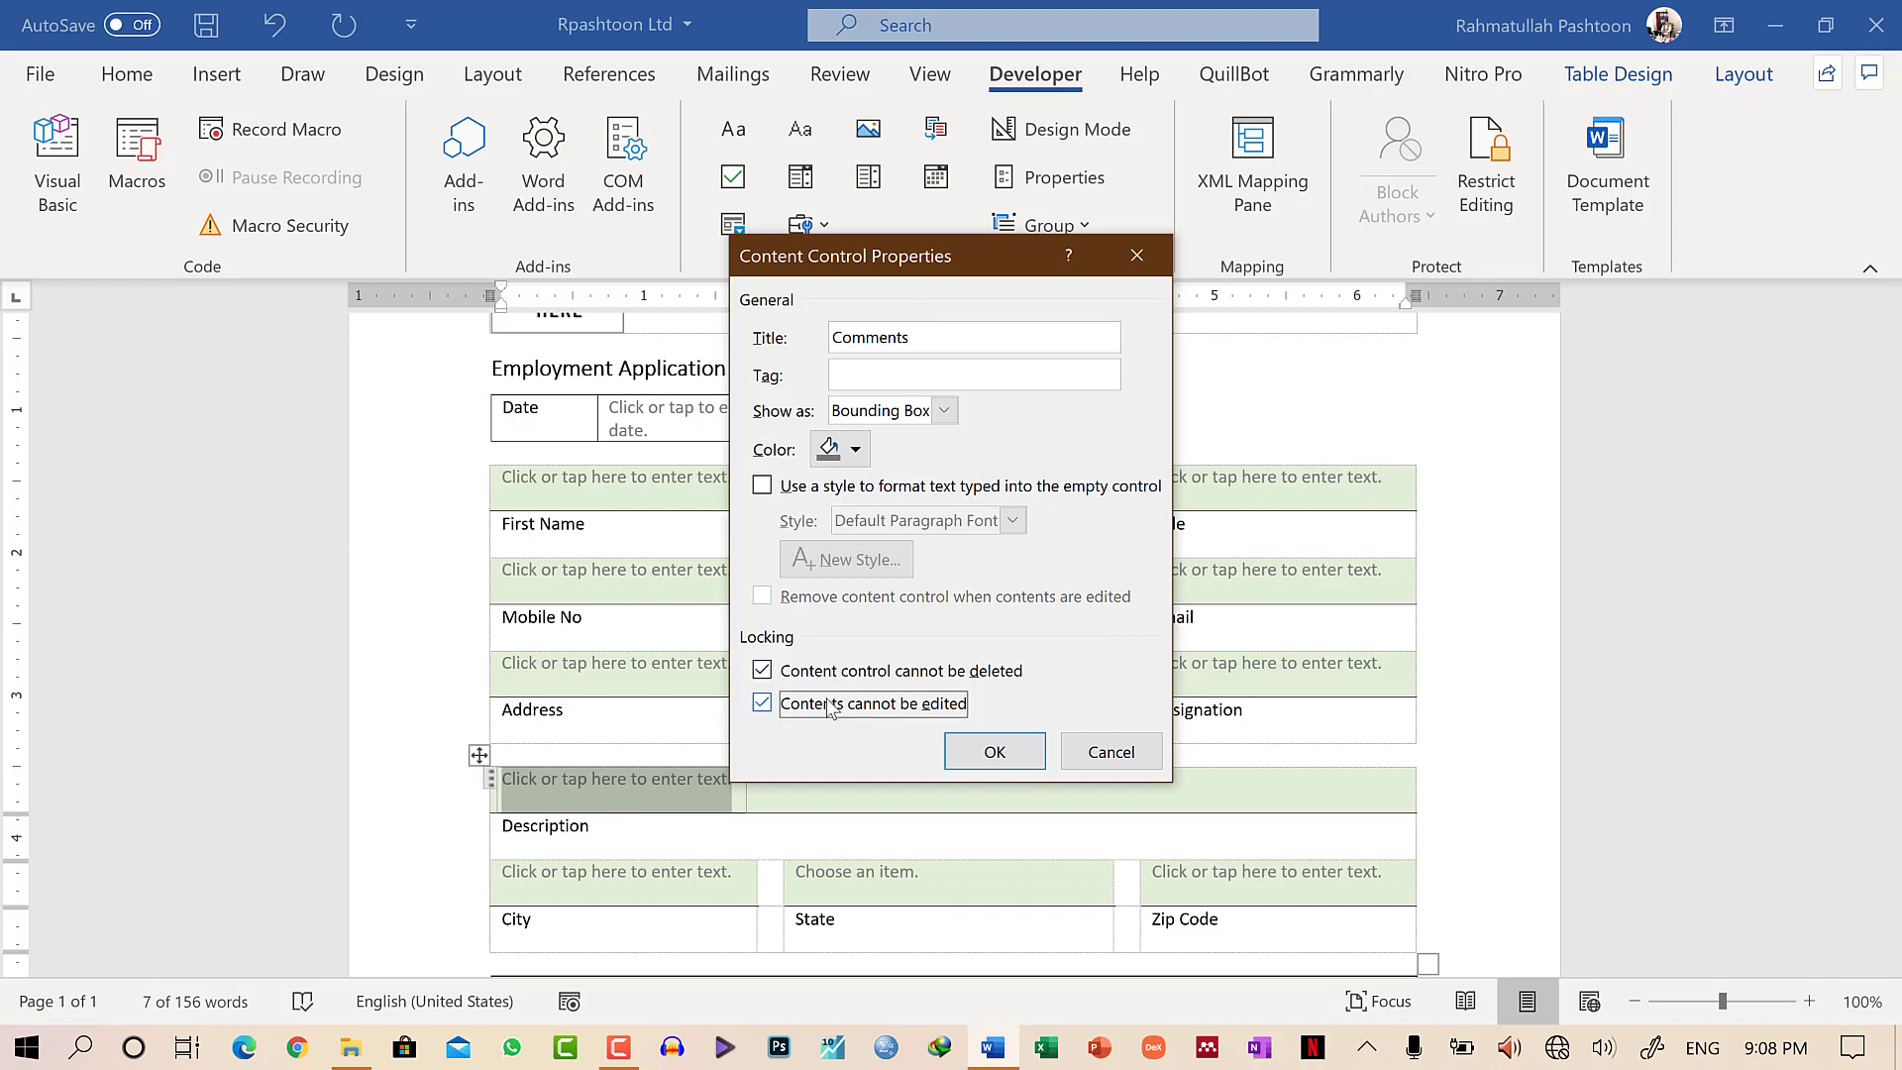
left_click(991, 753)
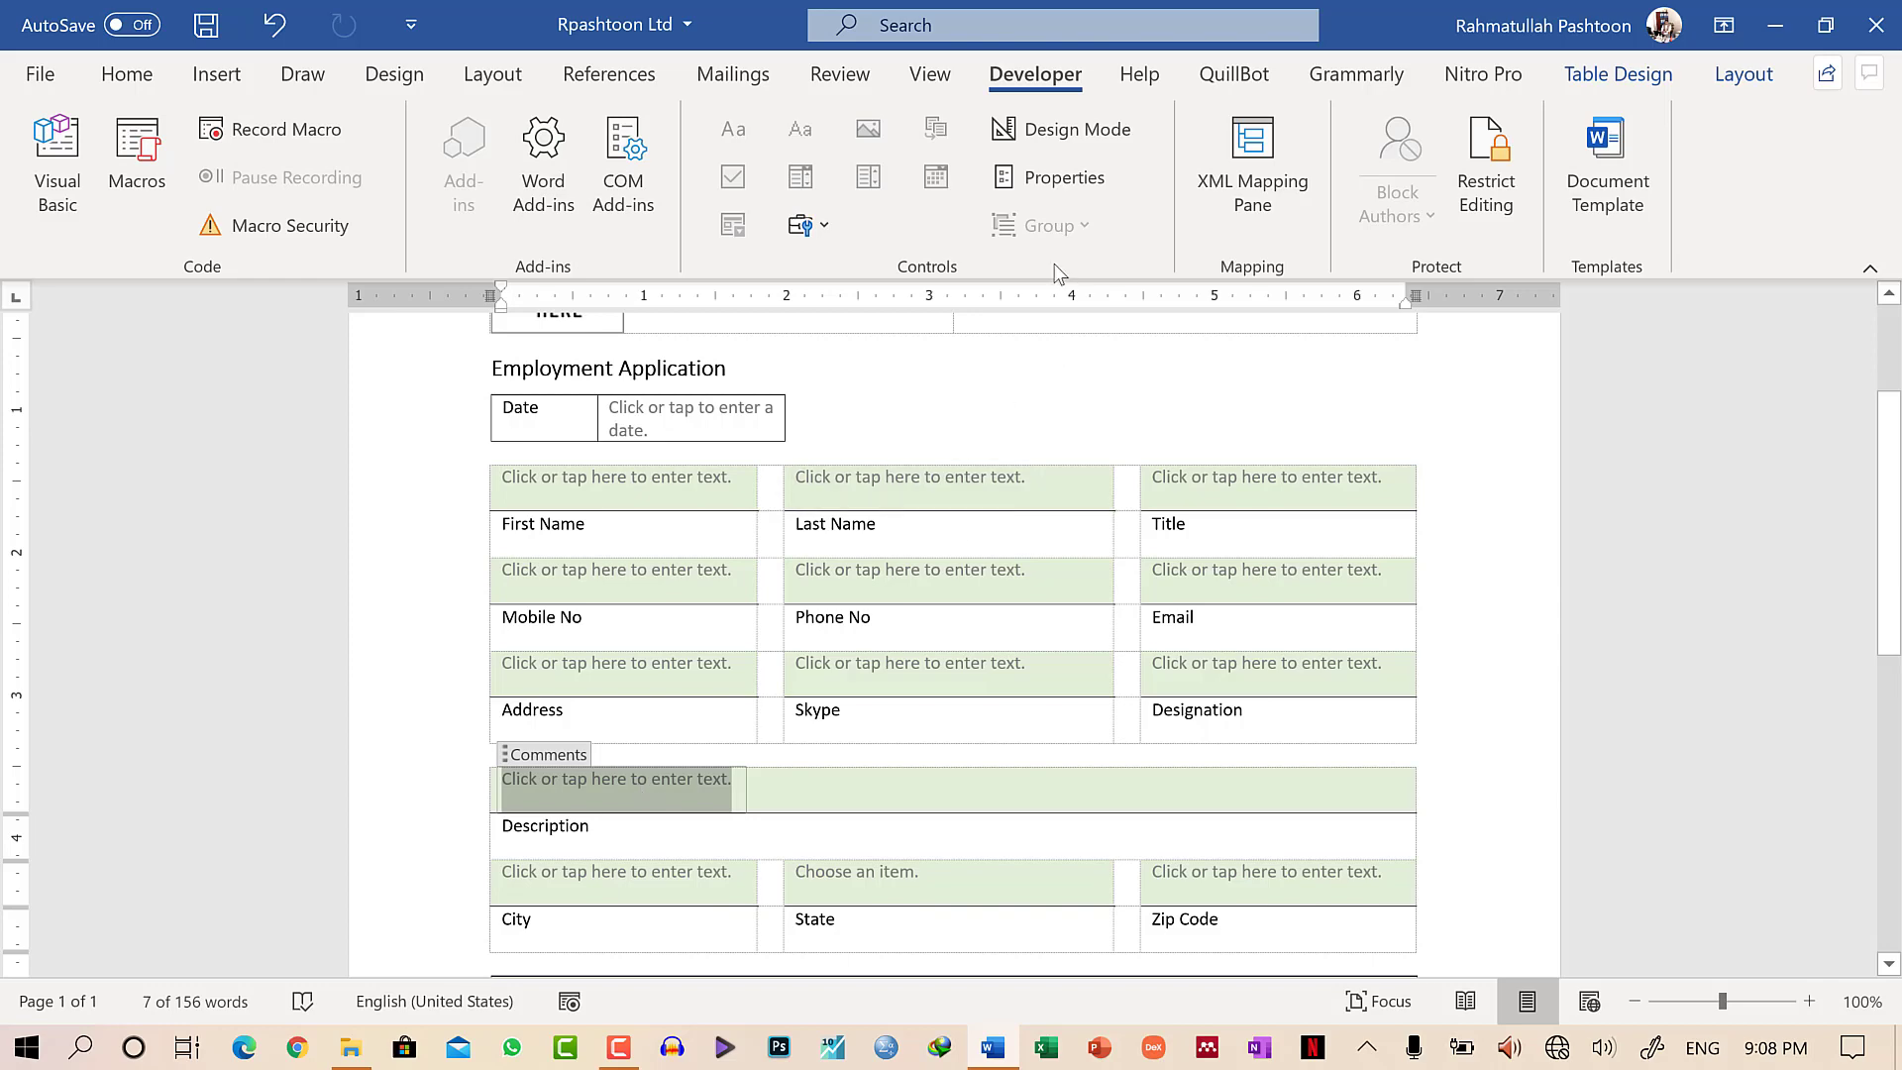
Clear the 'Contents cannot be edited' lock on the Comments control so its text stays editable.
left_click(1073, 205)
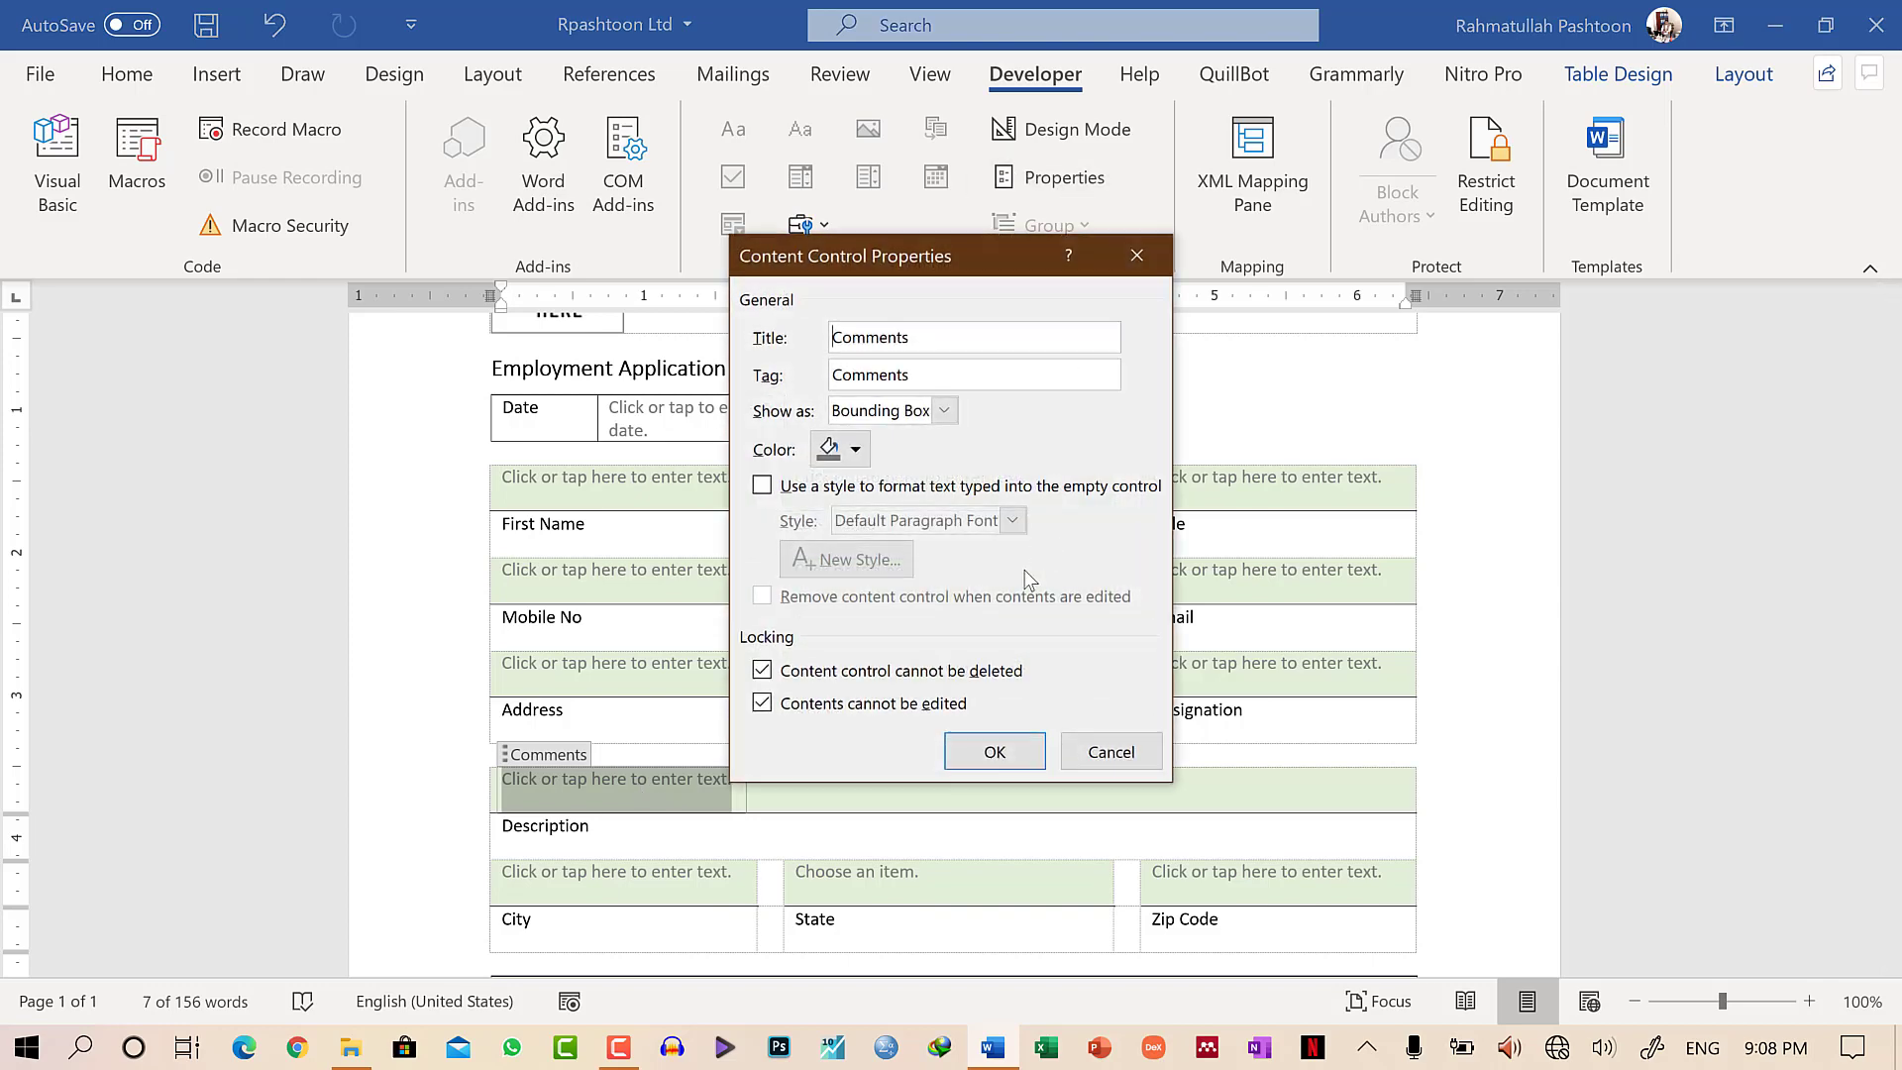
left_click(803, 705)
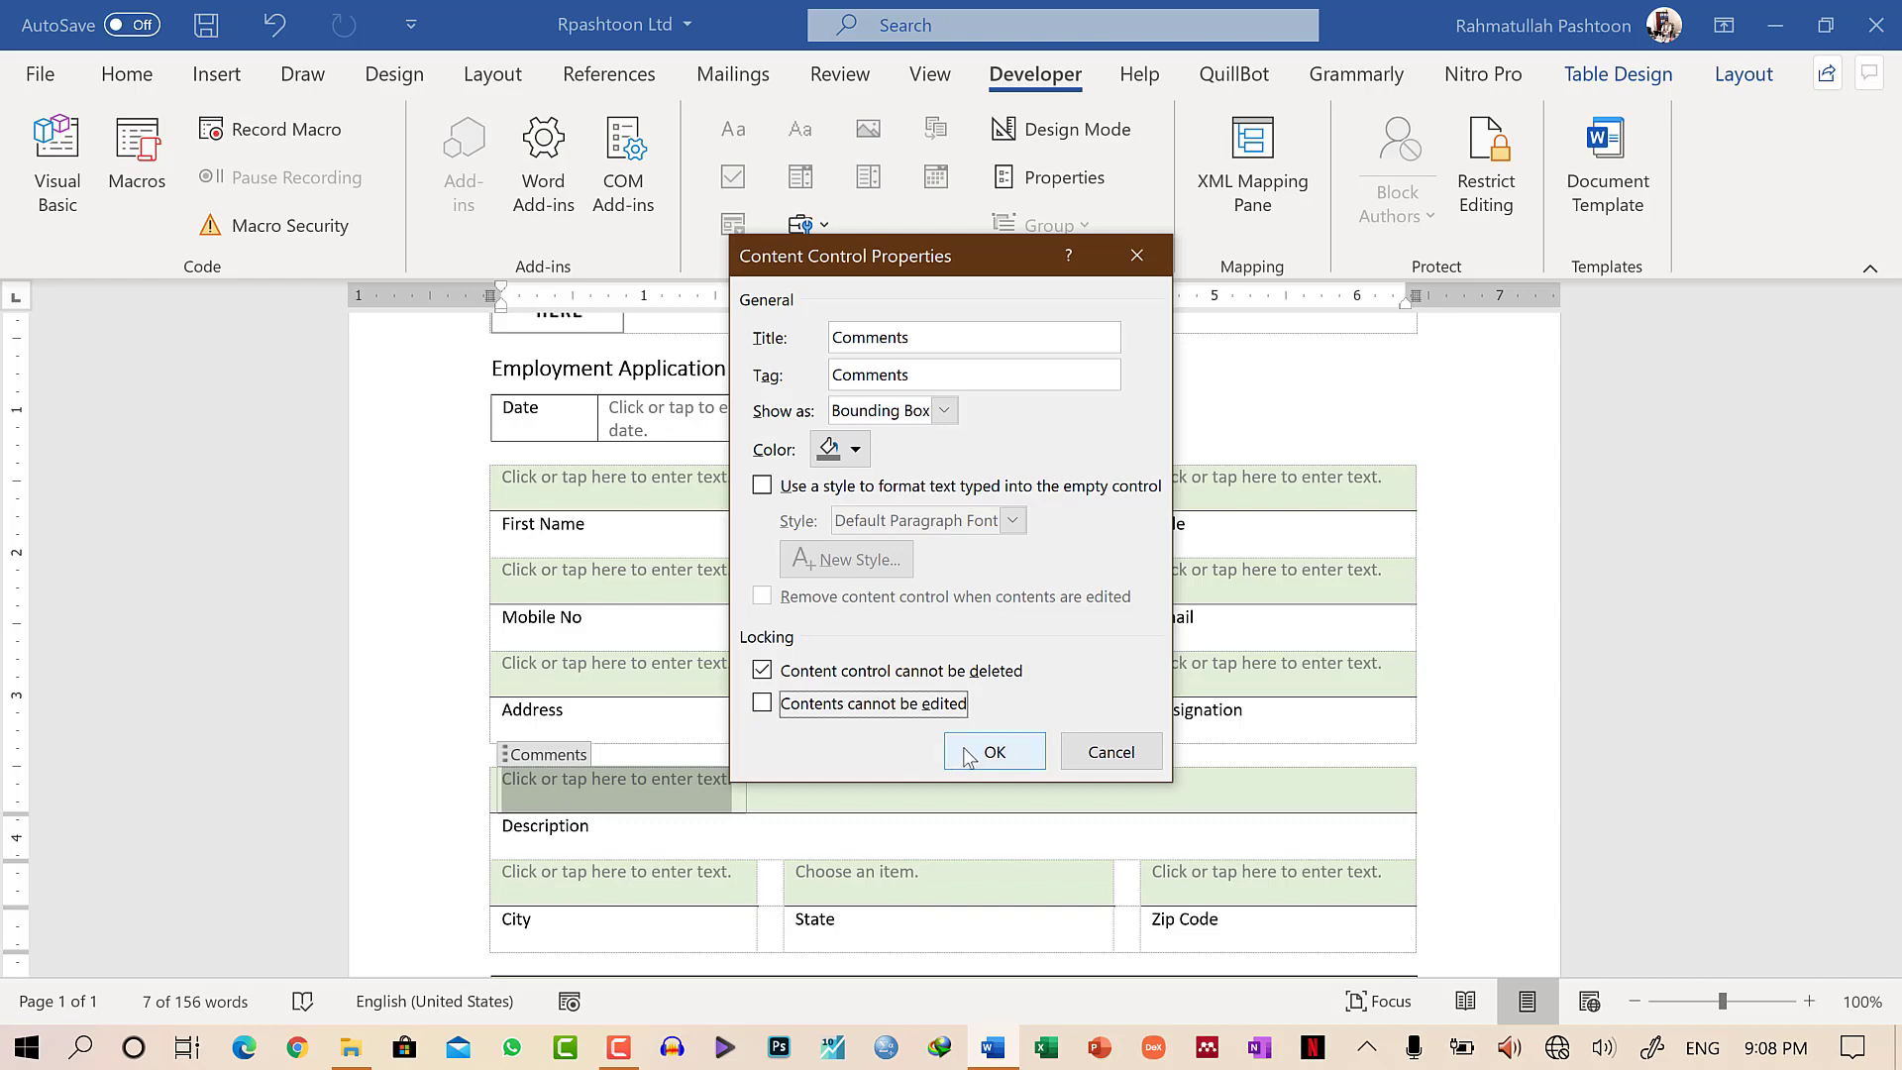
left_click(993, 753)
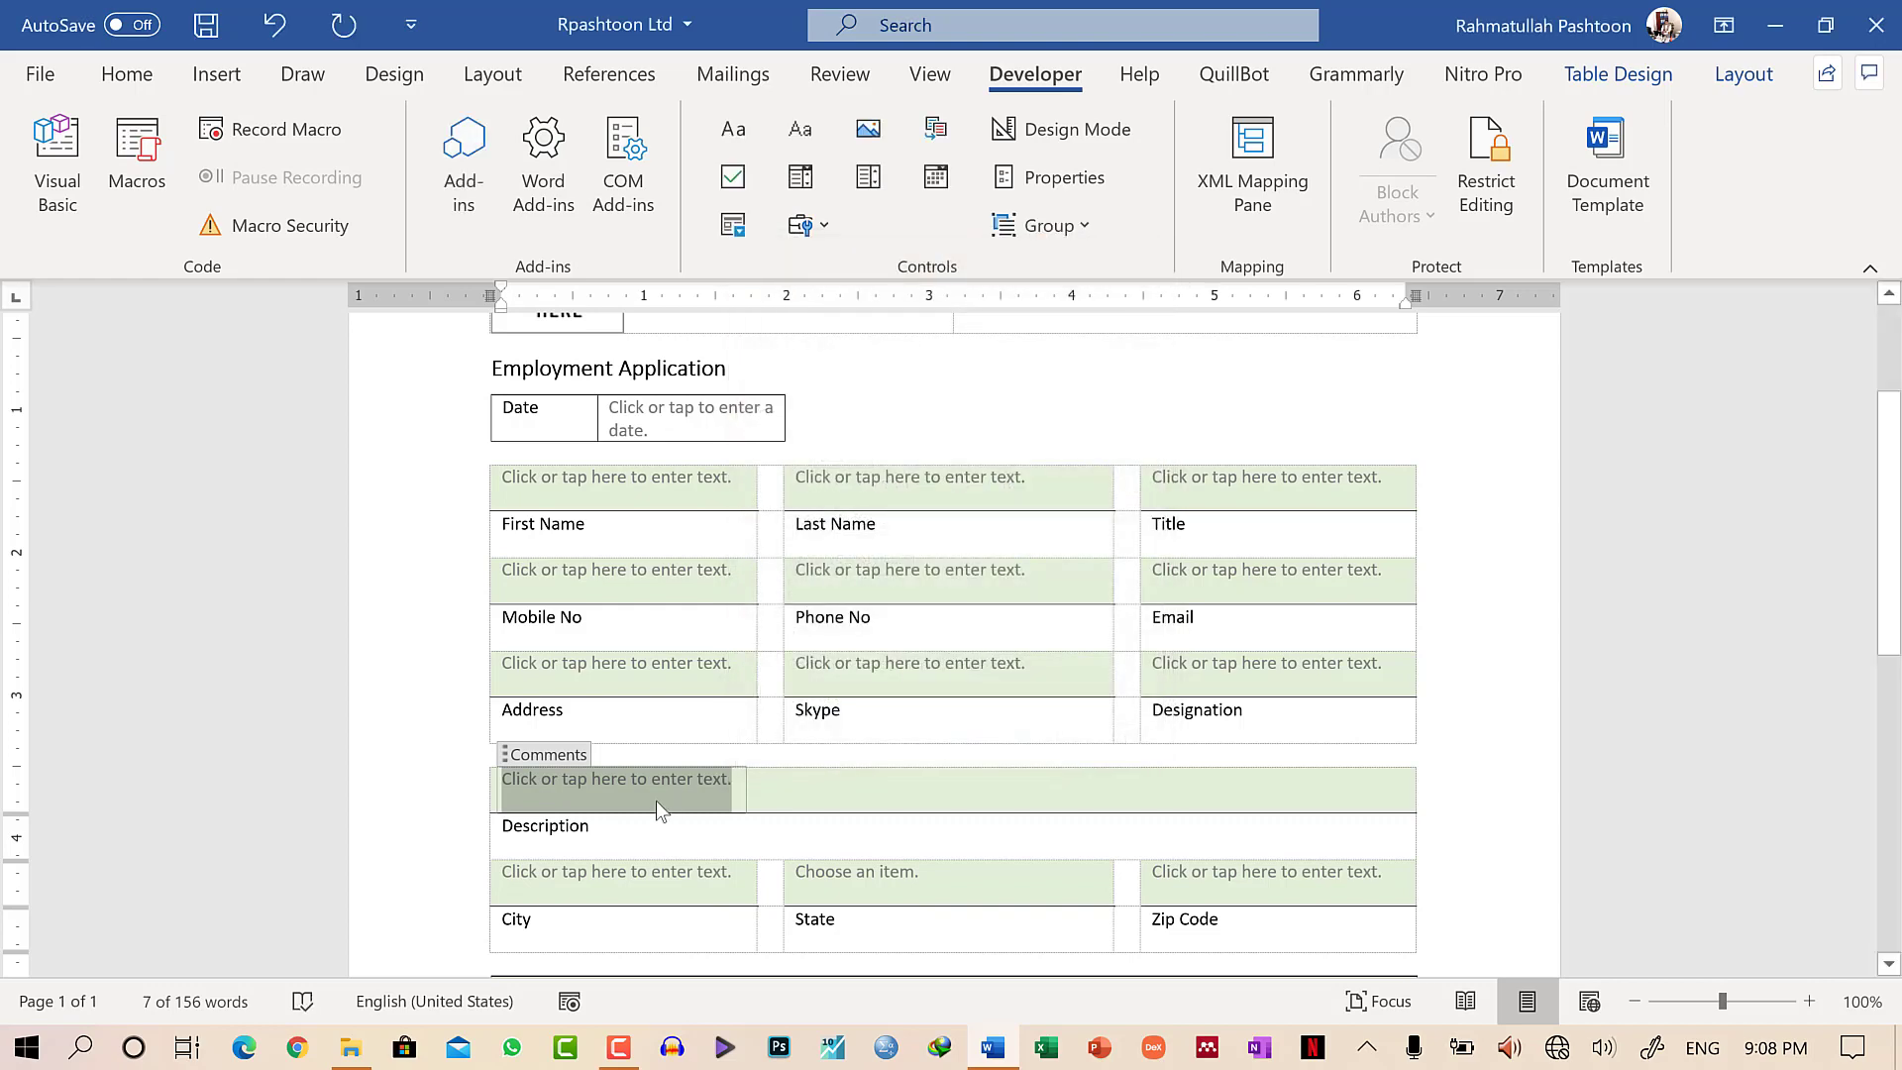
left_click(742, 424)
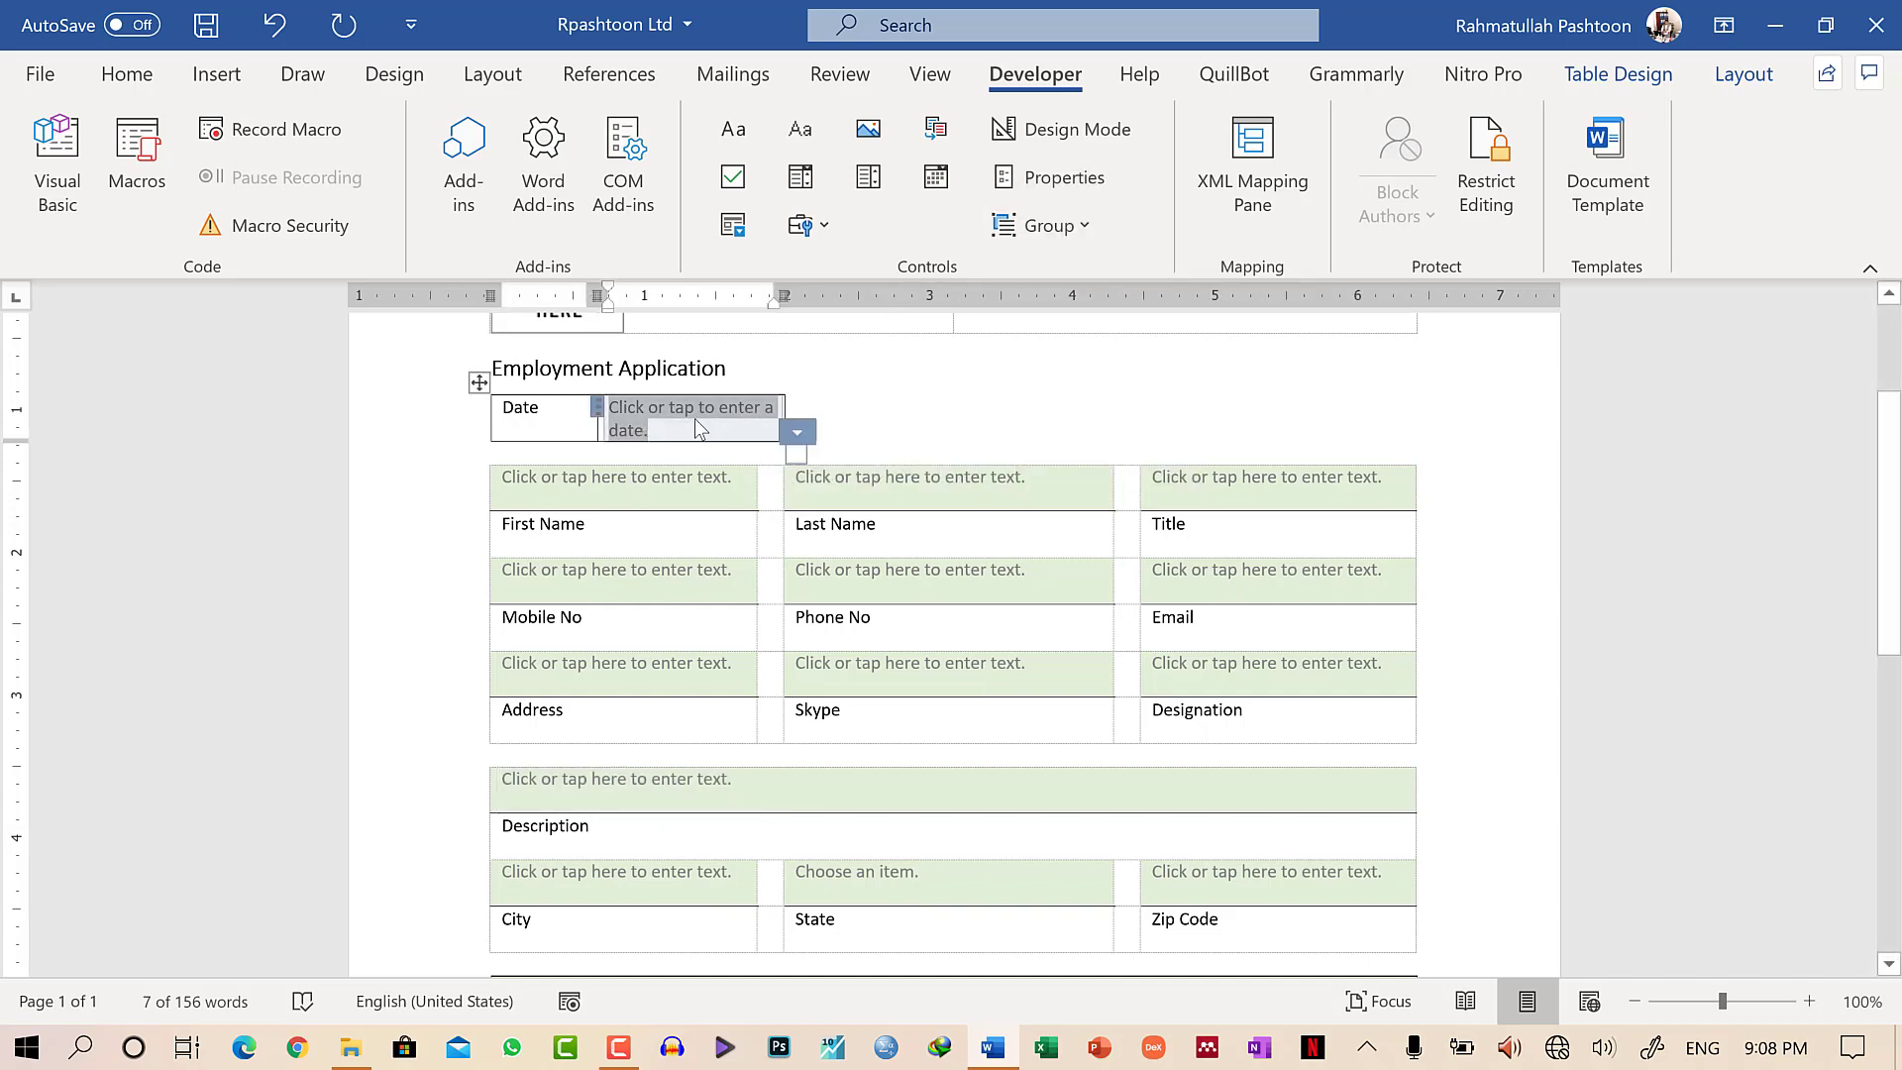
Title the date picker 'Date' and review its M/d/yyyy format, locale and Gregorian calendar choices.
left_click(1063, 177)
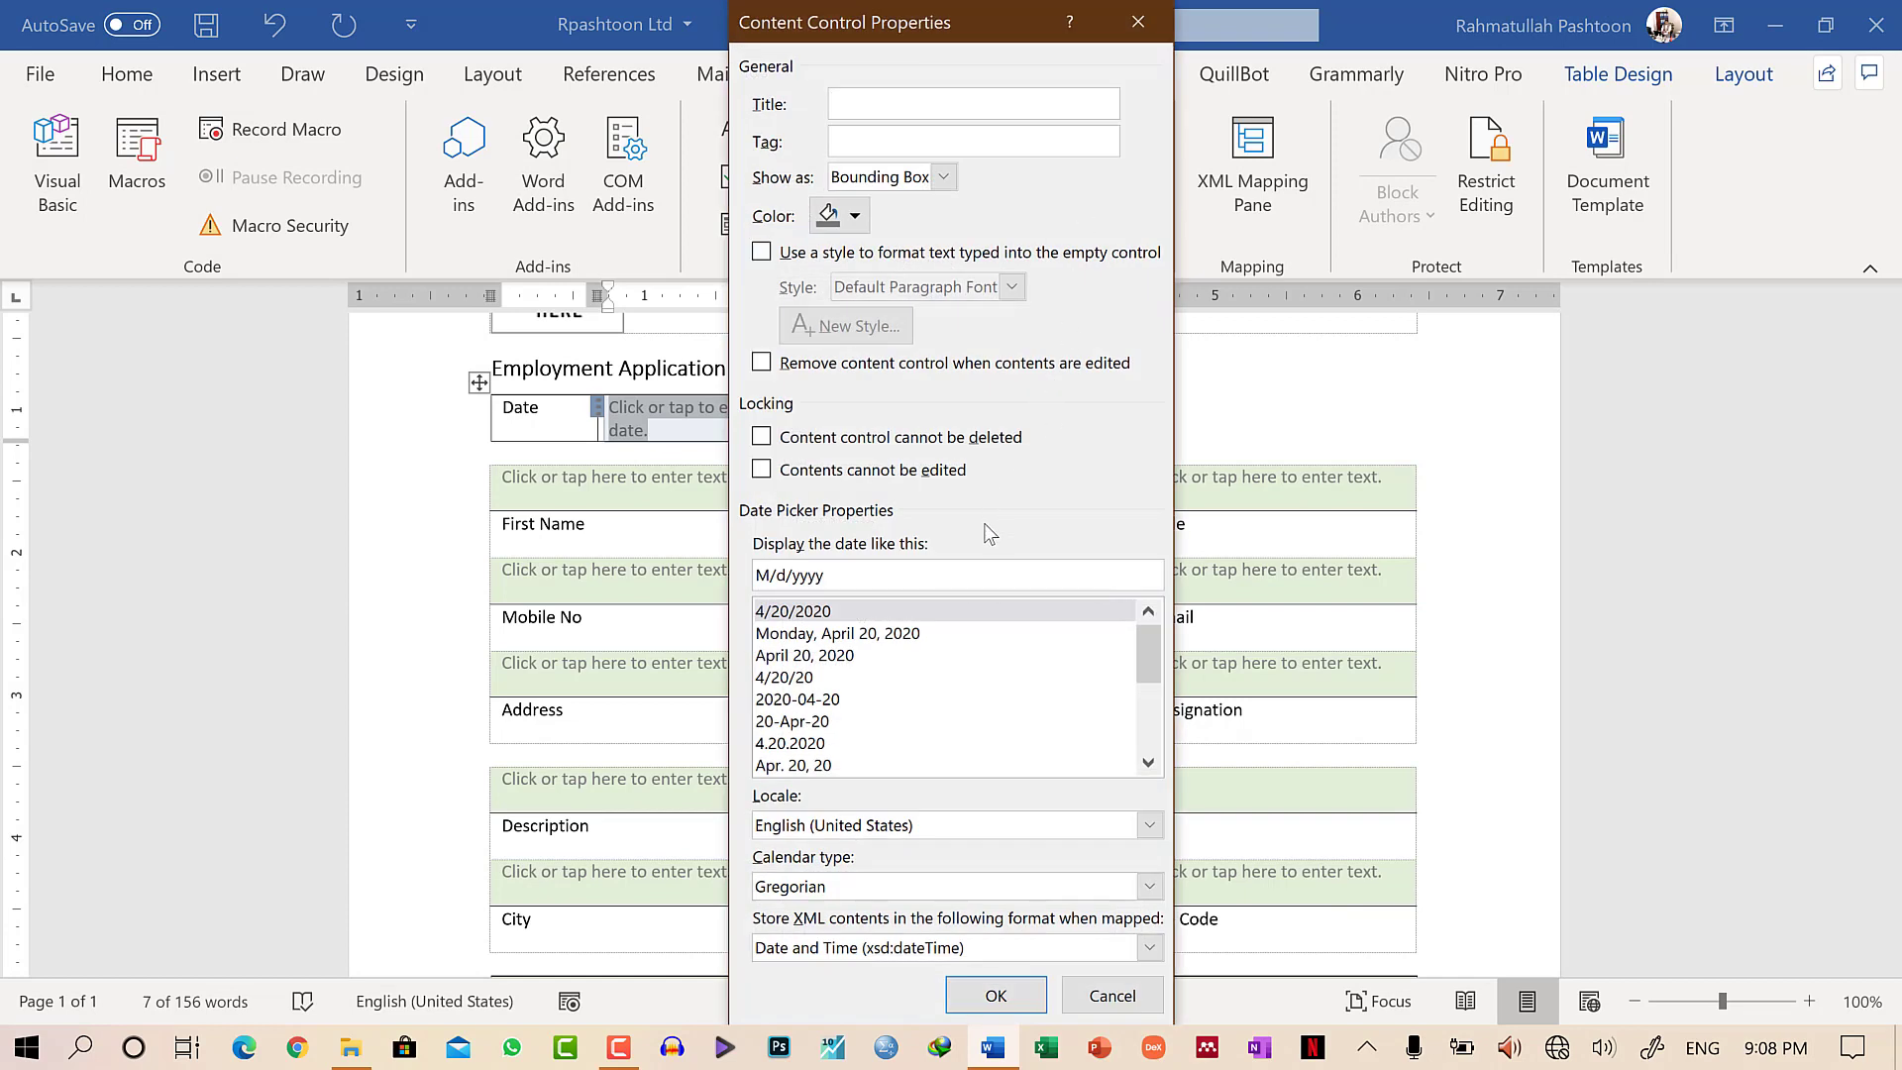
type("Date")
scroll(946, 689, "down", 2)
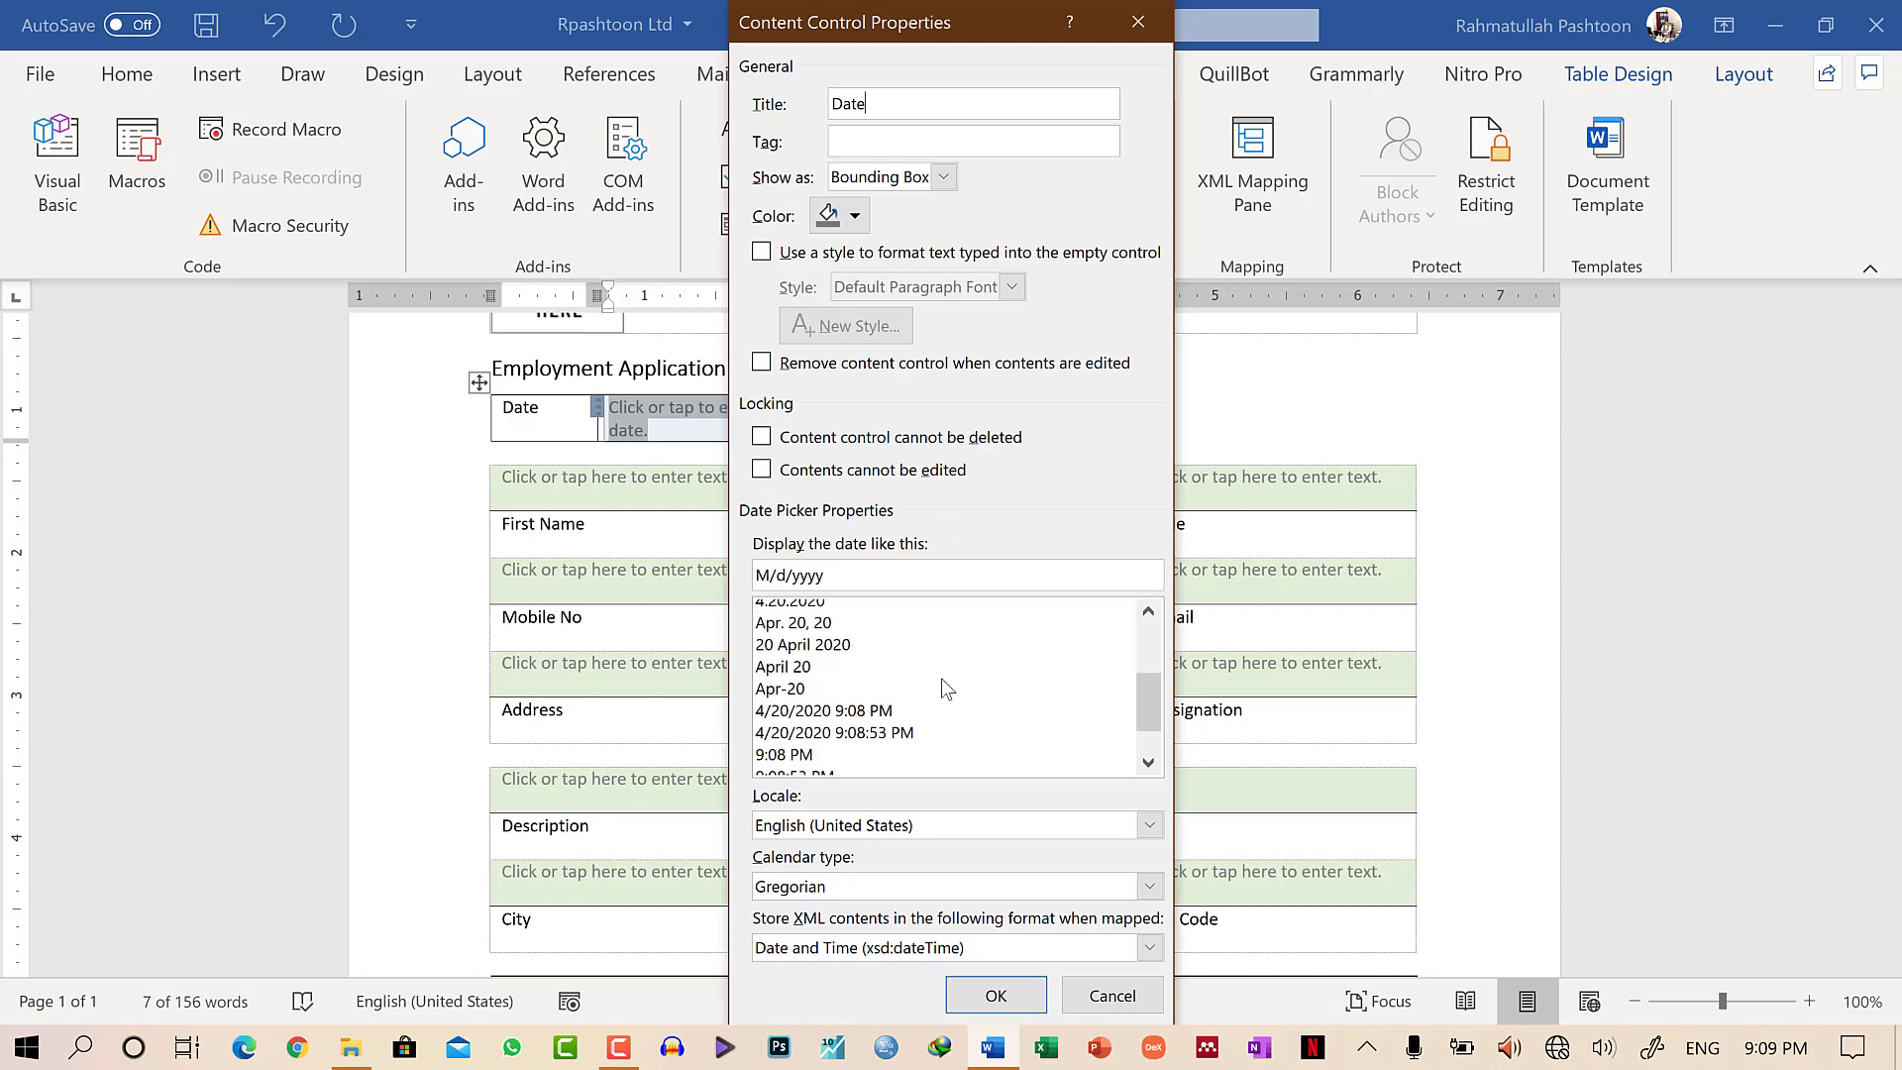
scroll(946, 688, "down", 1)
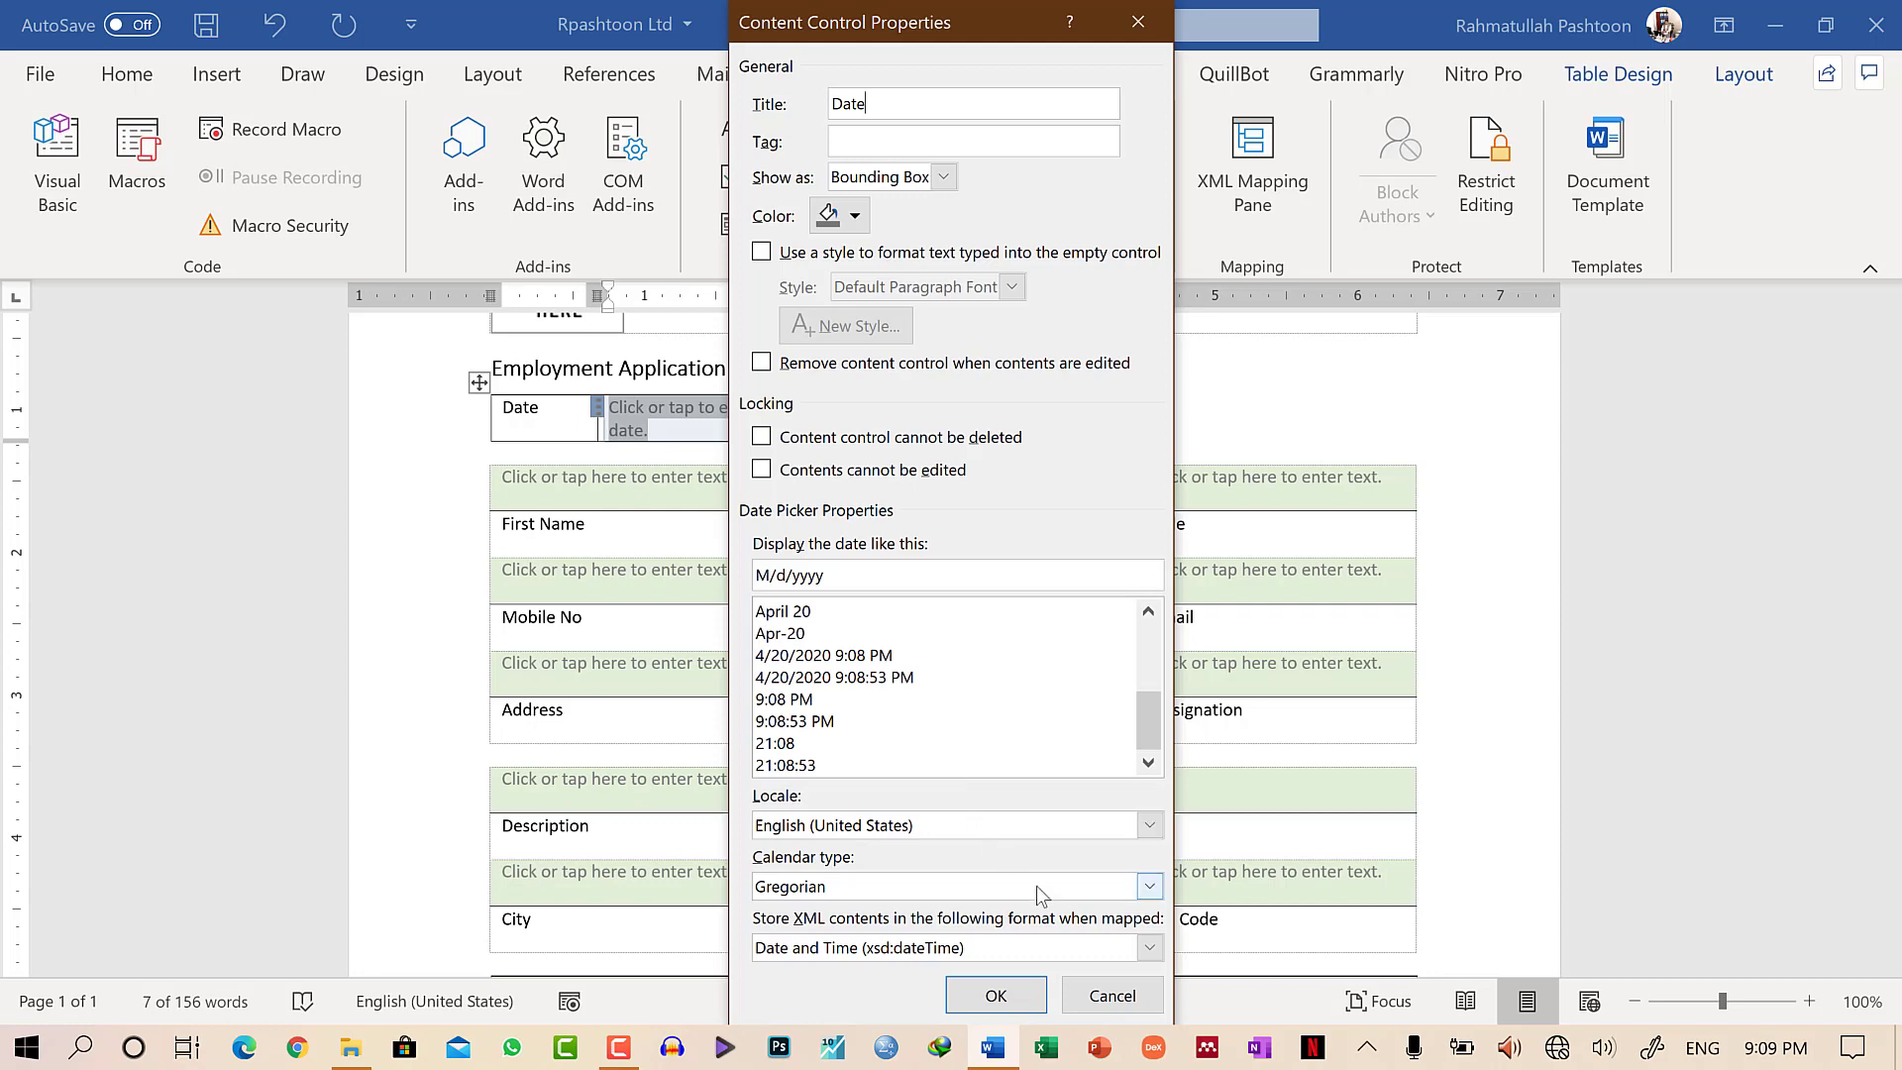
left_click(1031, 823)
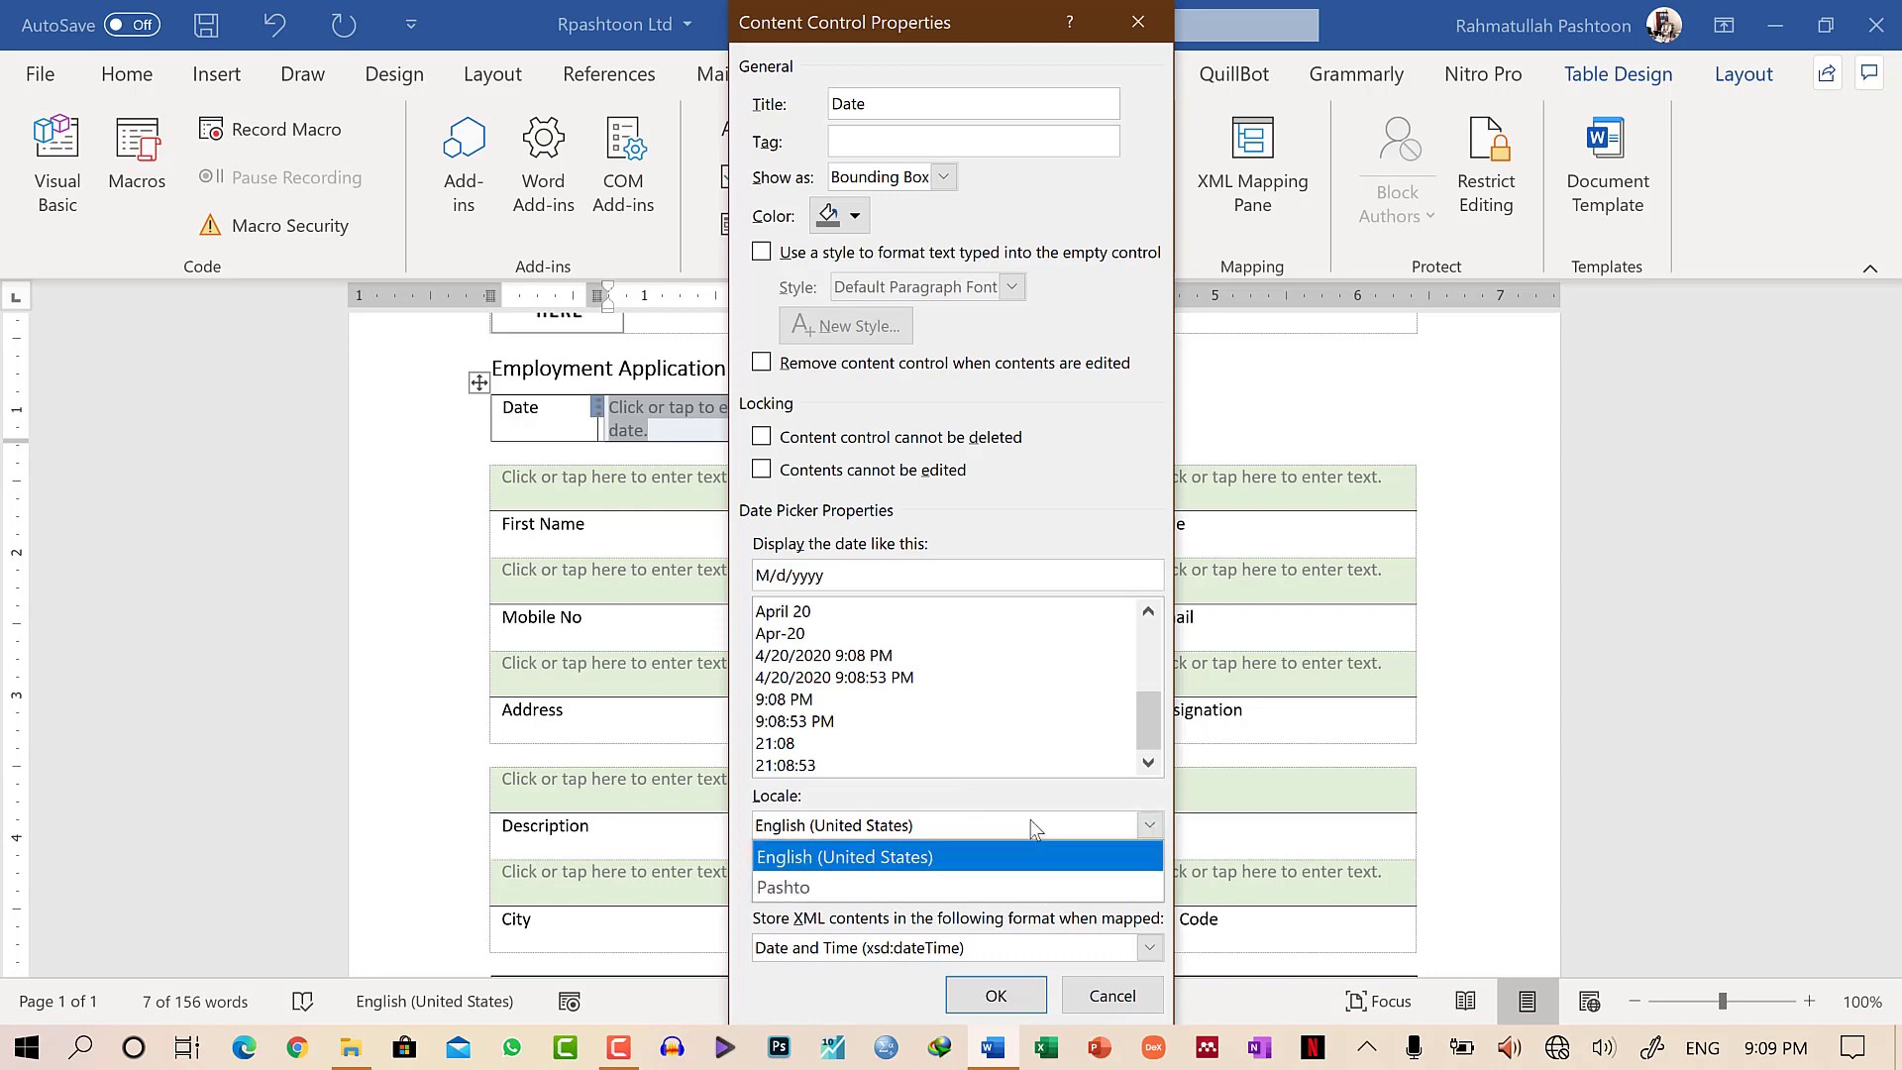
left_click(1020, 824)
left_click(981, 885)
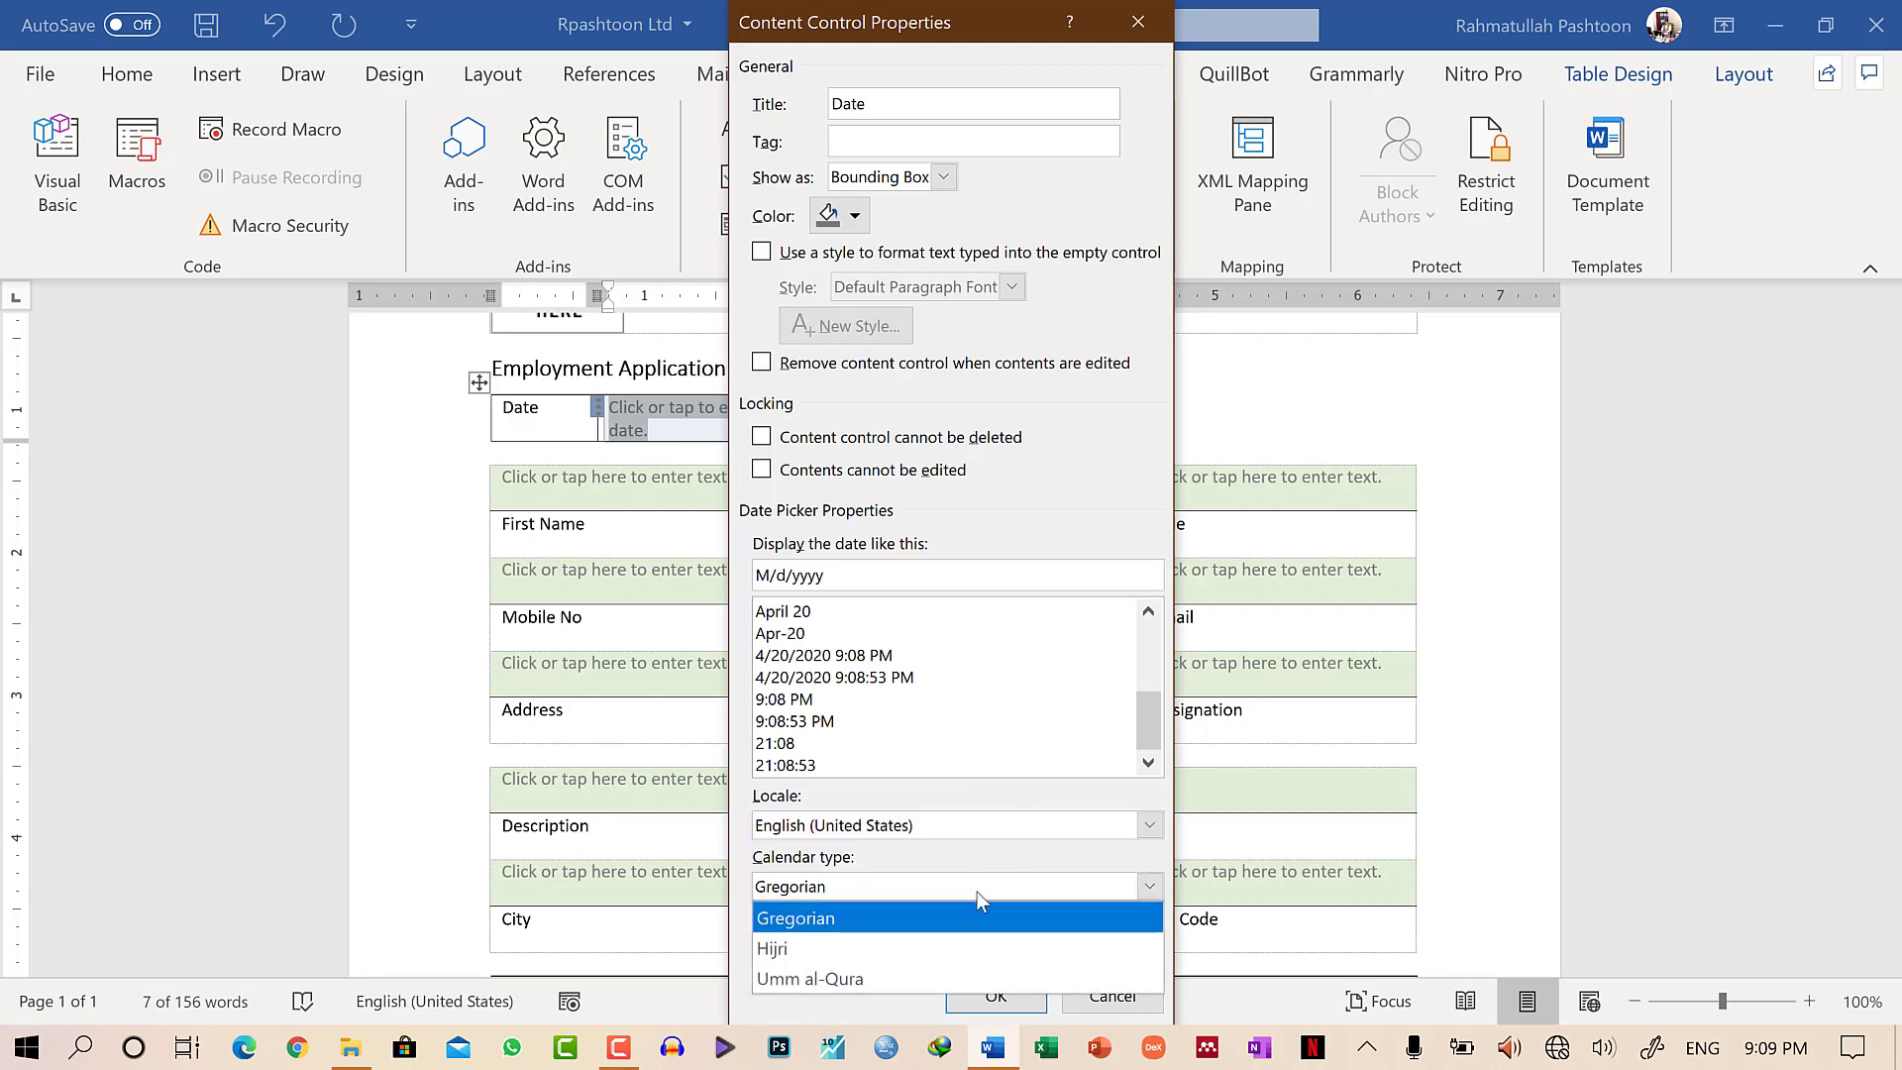
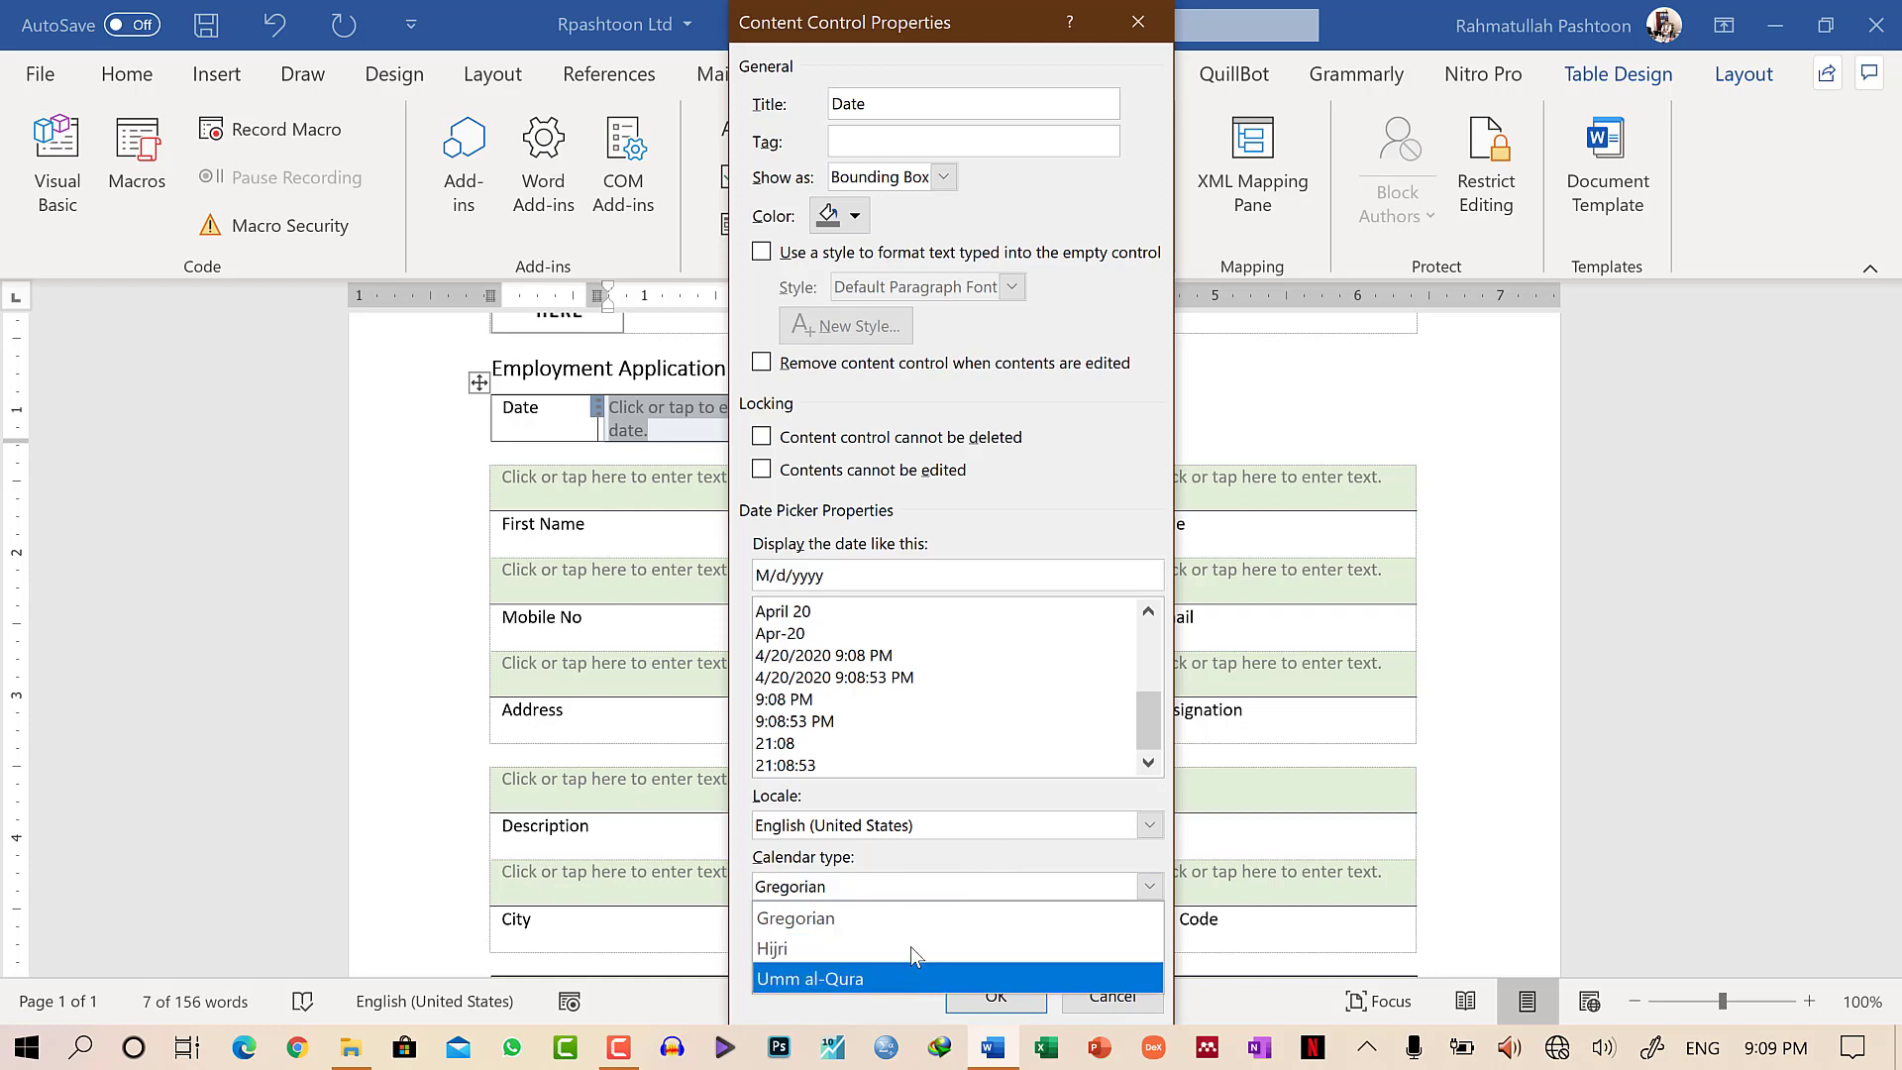
Set the Date control's display format to 'dddd, MMMM d, yyyy', keeping Gregorian calendar and xsd:dateTime storage.
left_click(948, 913)
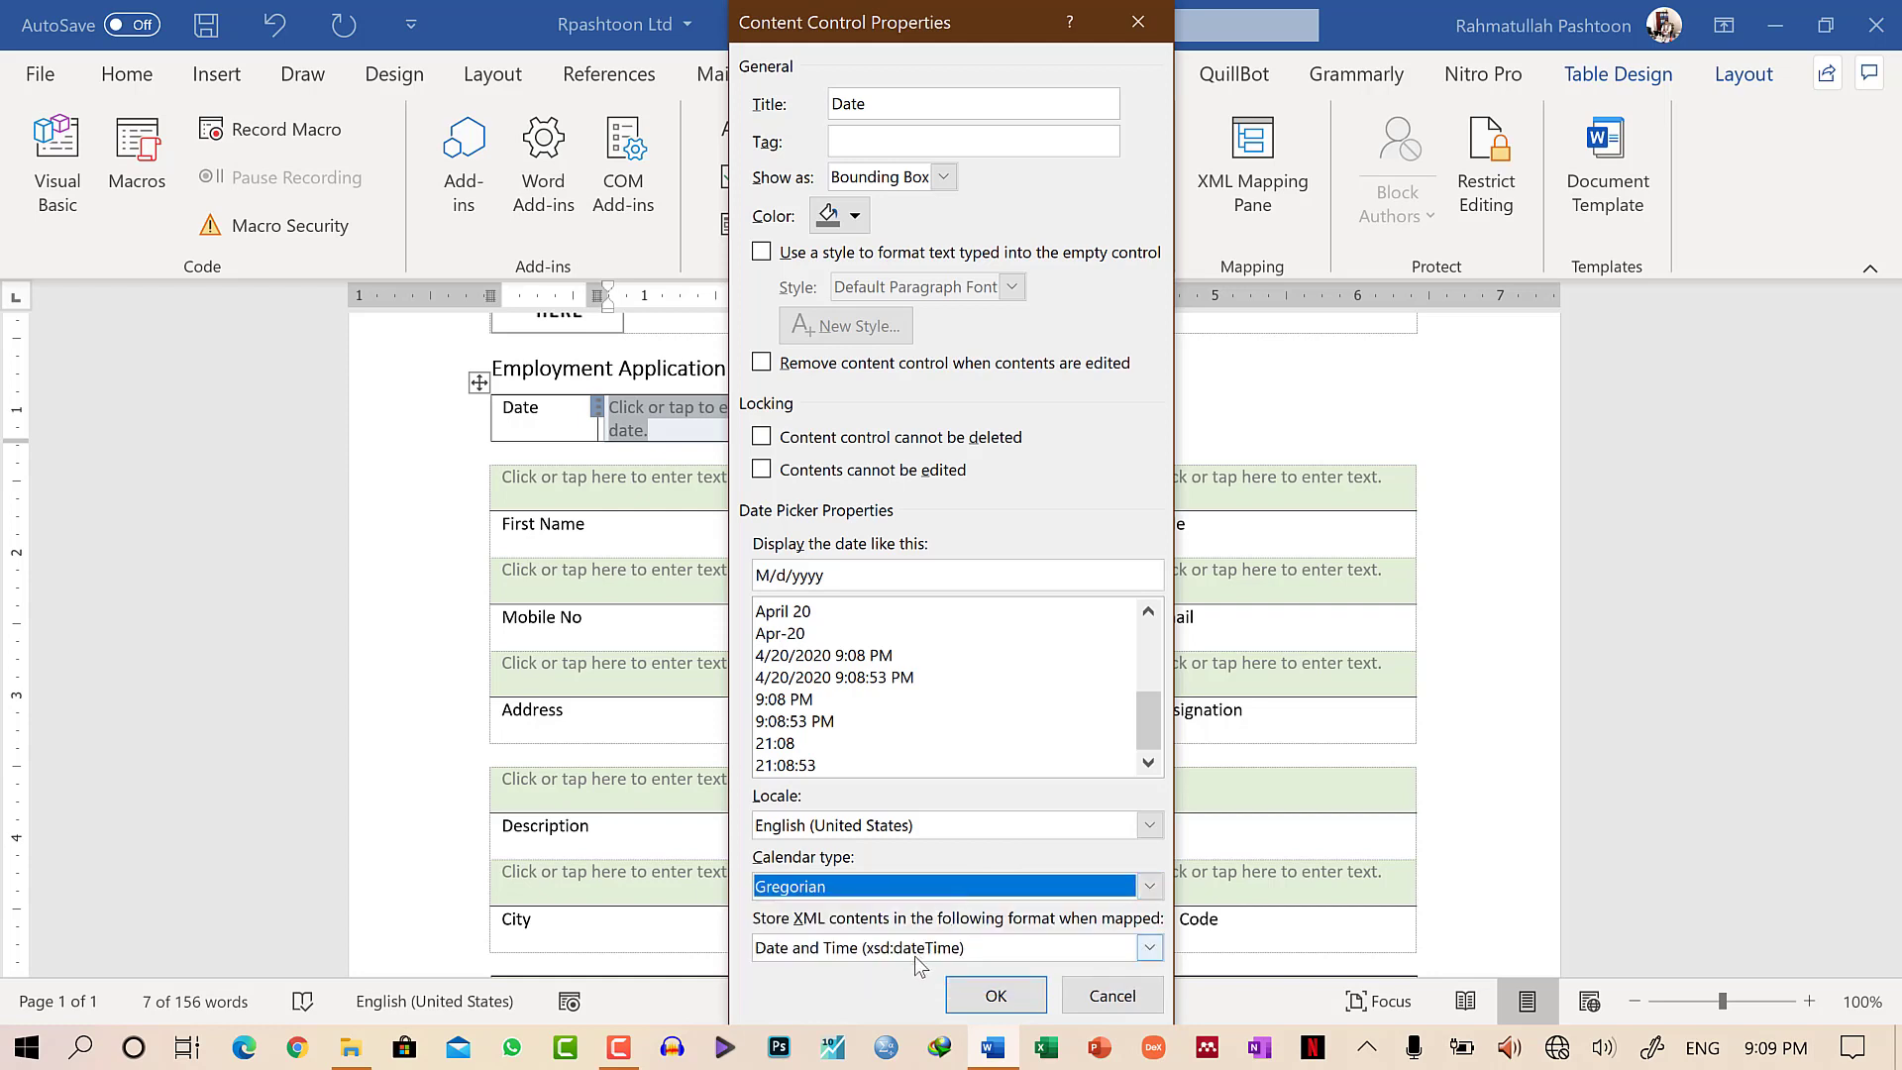
left_click(913, 946)
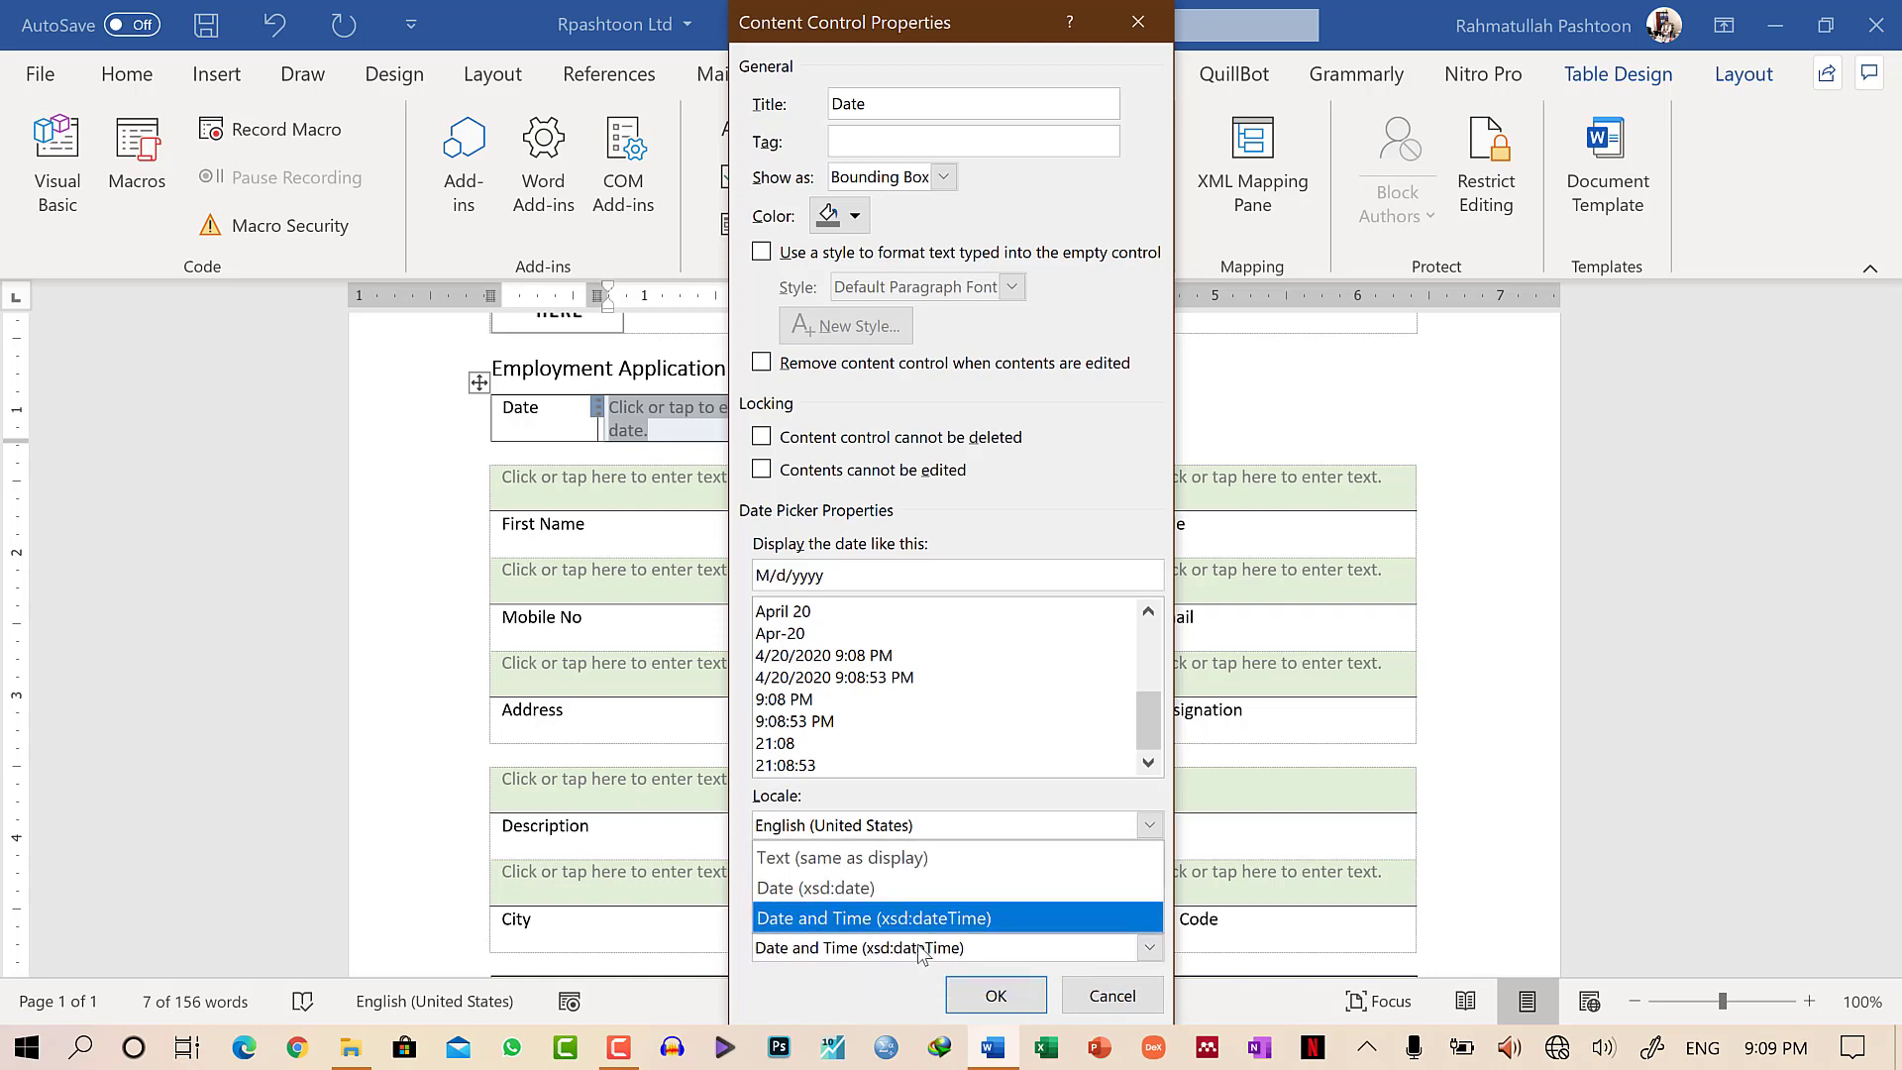
left_click(915, 948)
left_click(871, 945)
left_click(858, 948)
scroll(869, 711, "up", 3)
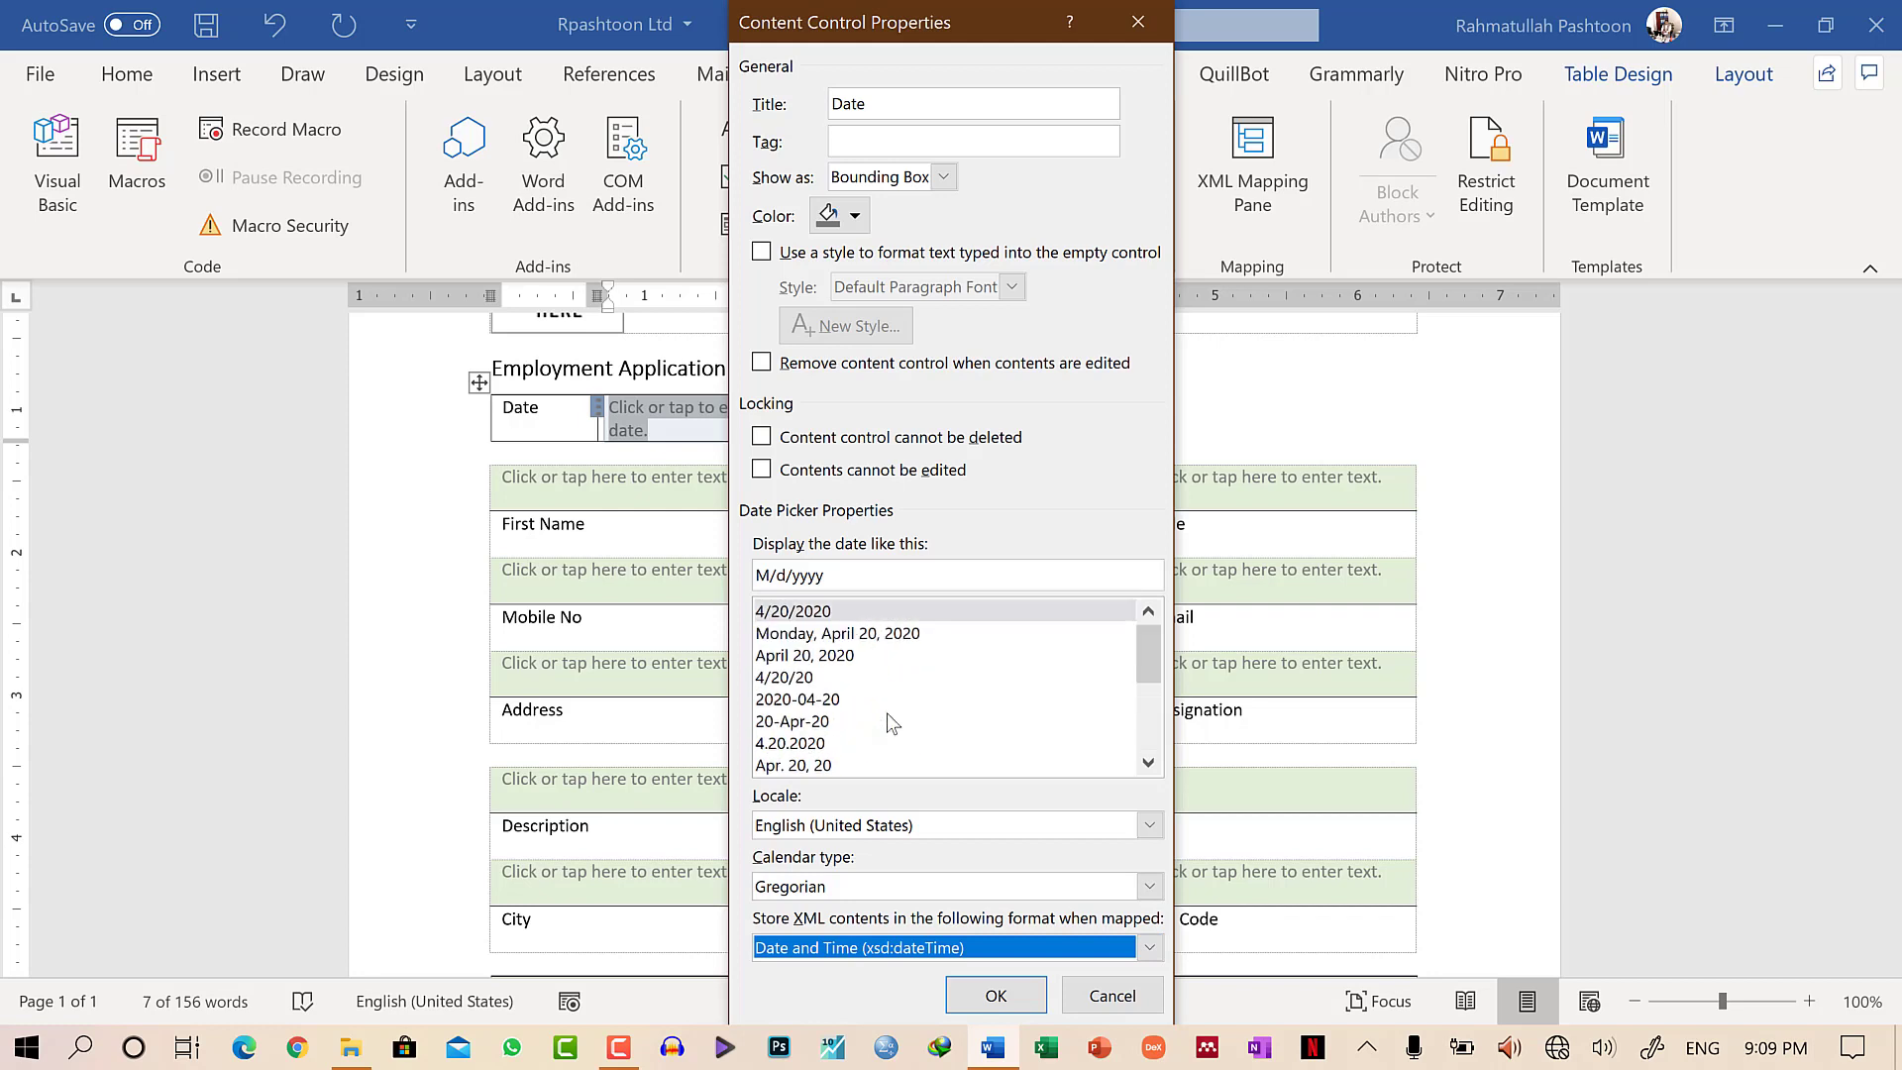
left_click(856, 634)
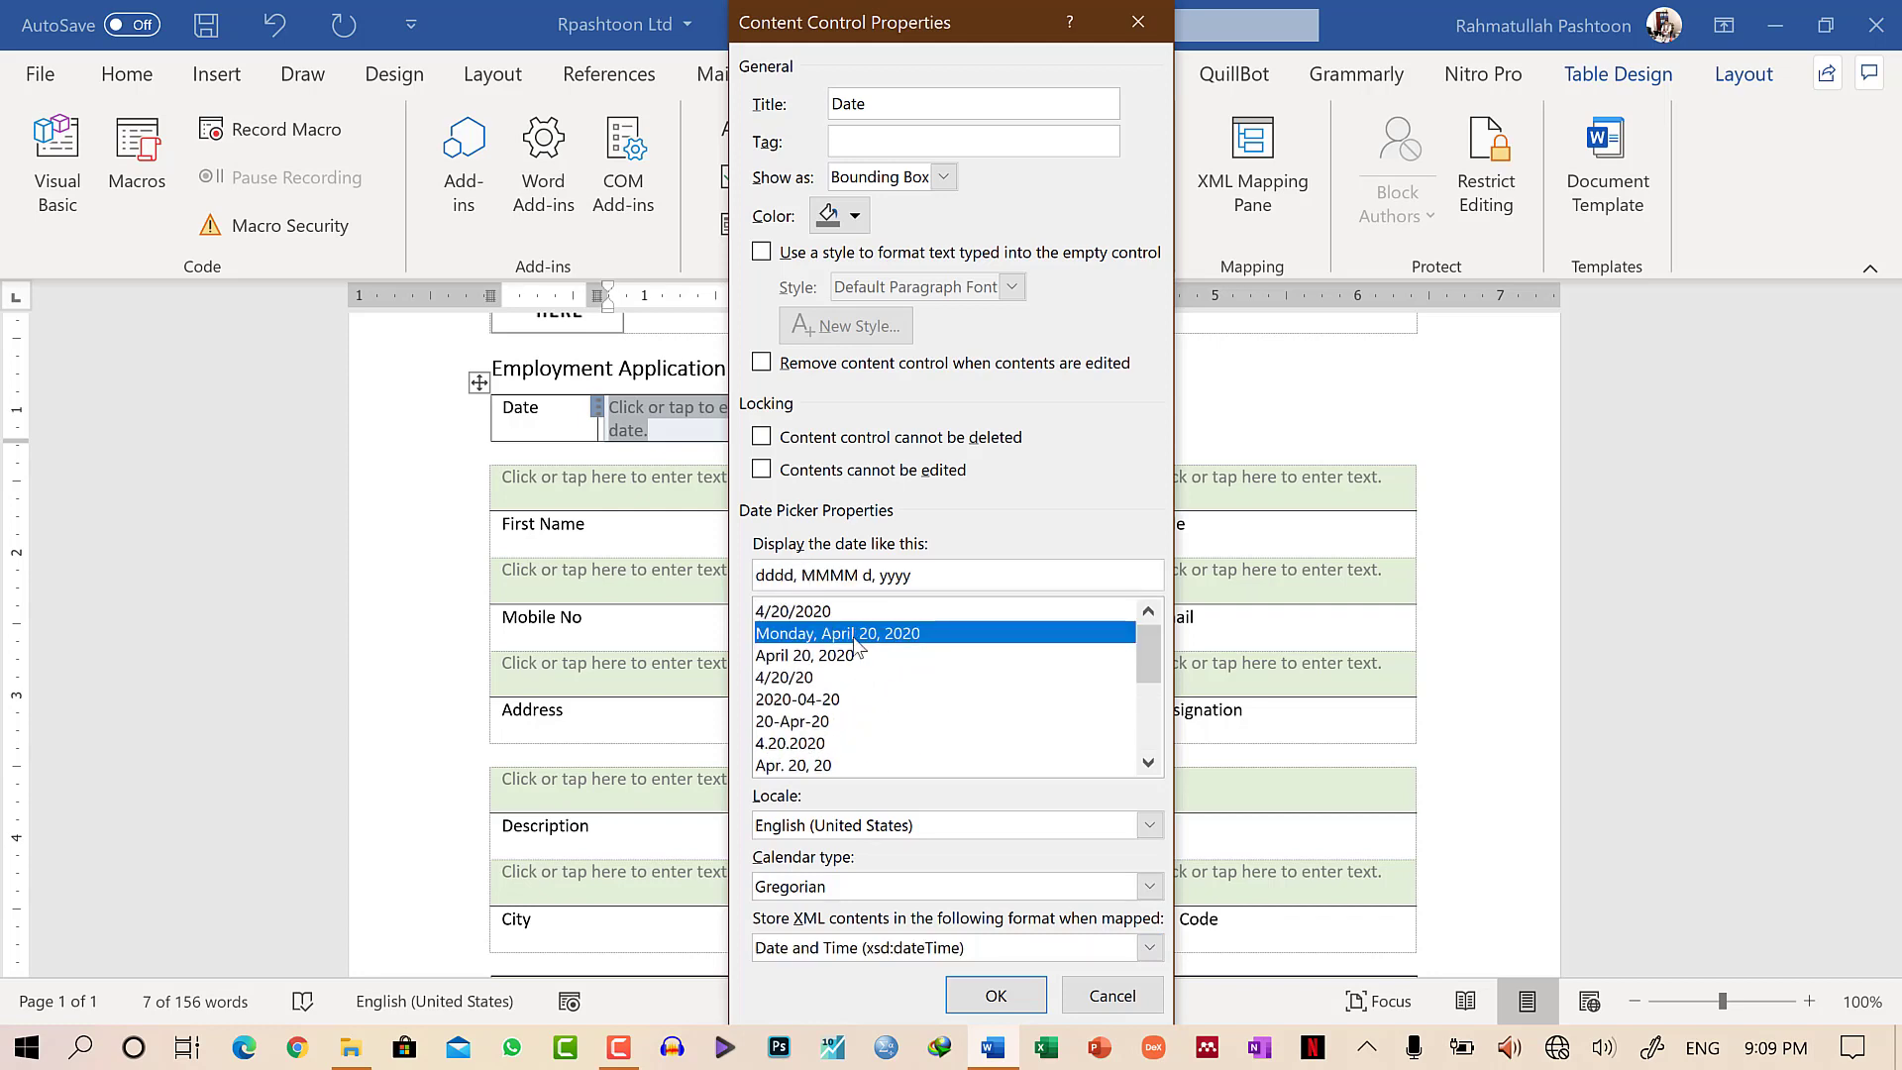
Apply the properties, then browse months in the Date field's calendar and close it without picking a date.
left_click(1013, 1002)
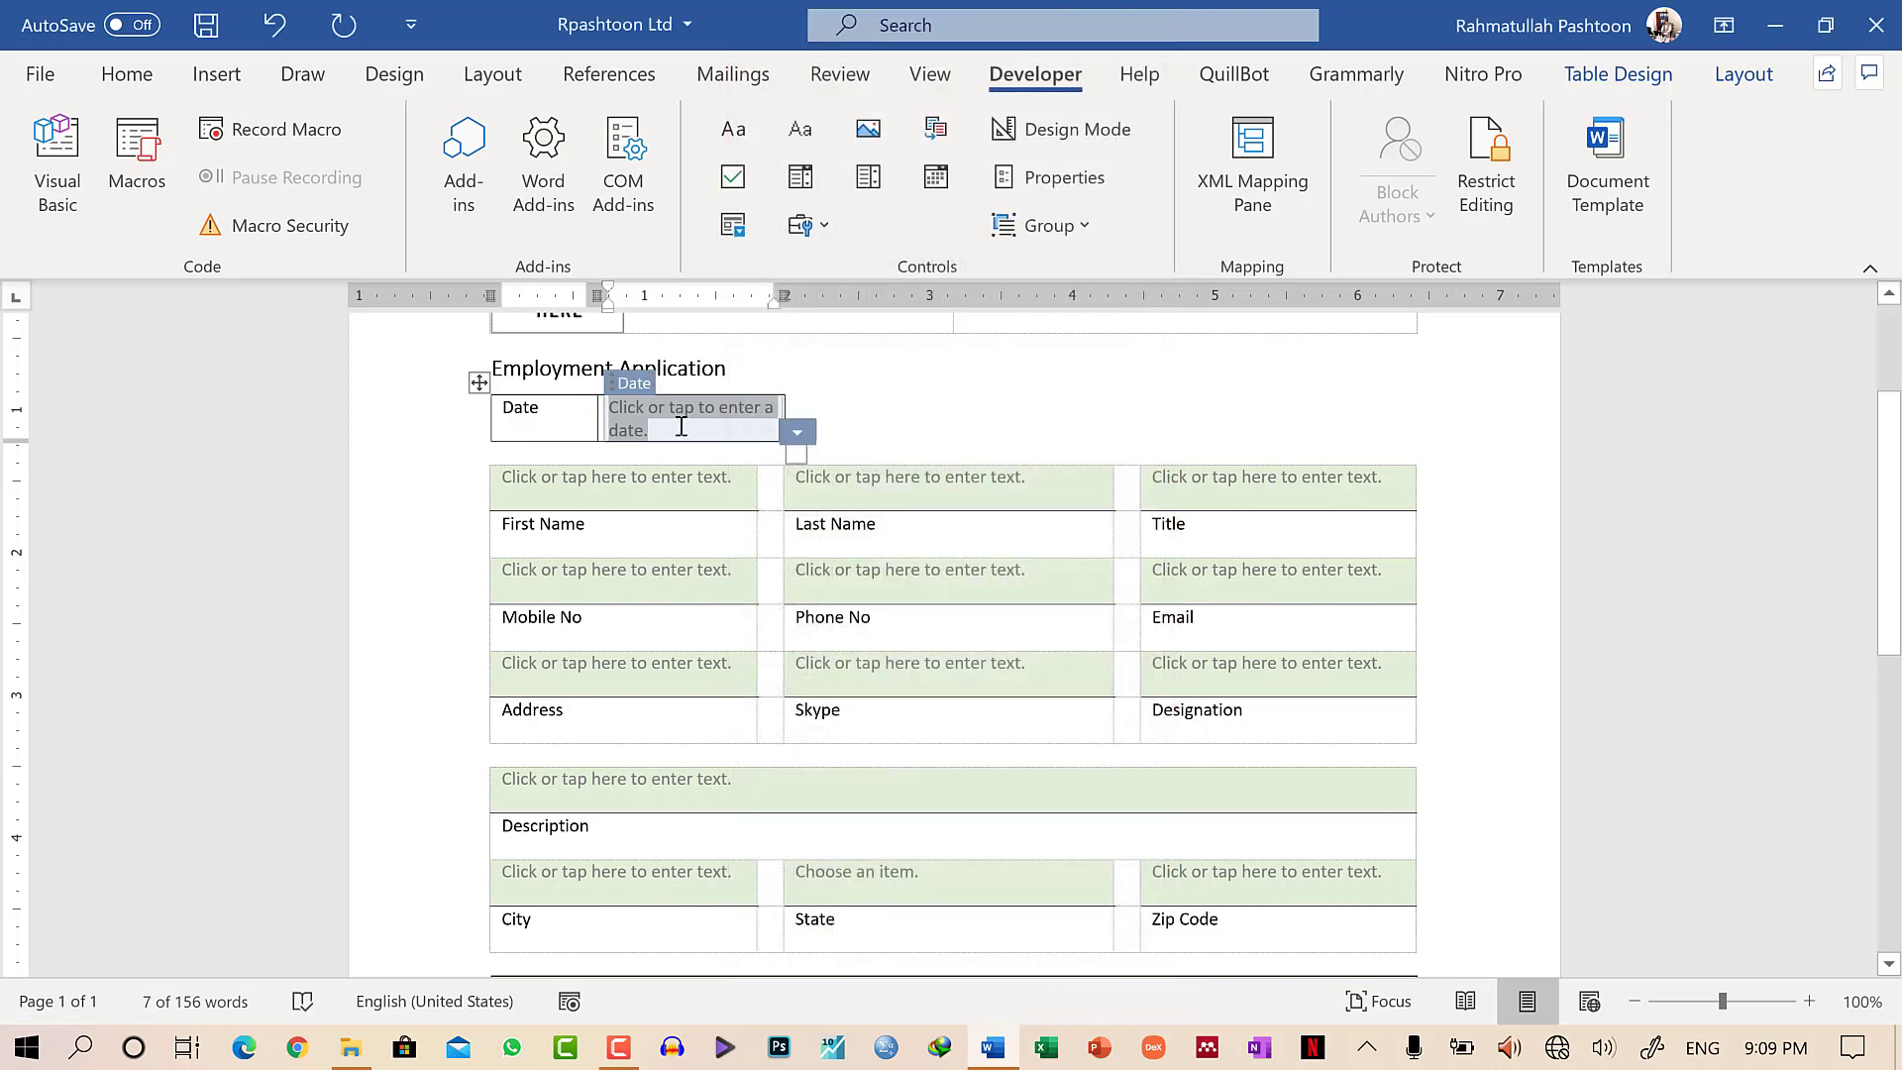
left_click(812, 434)
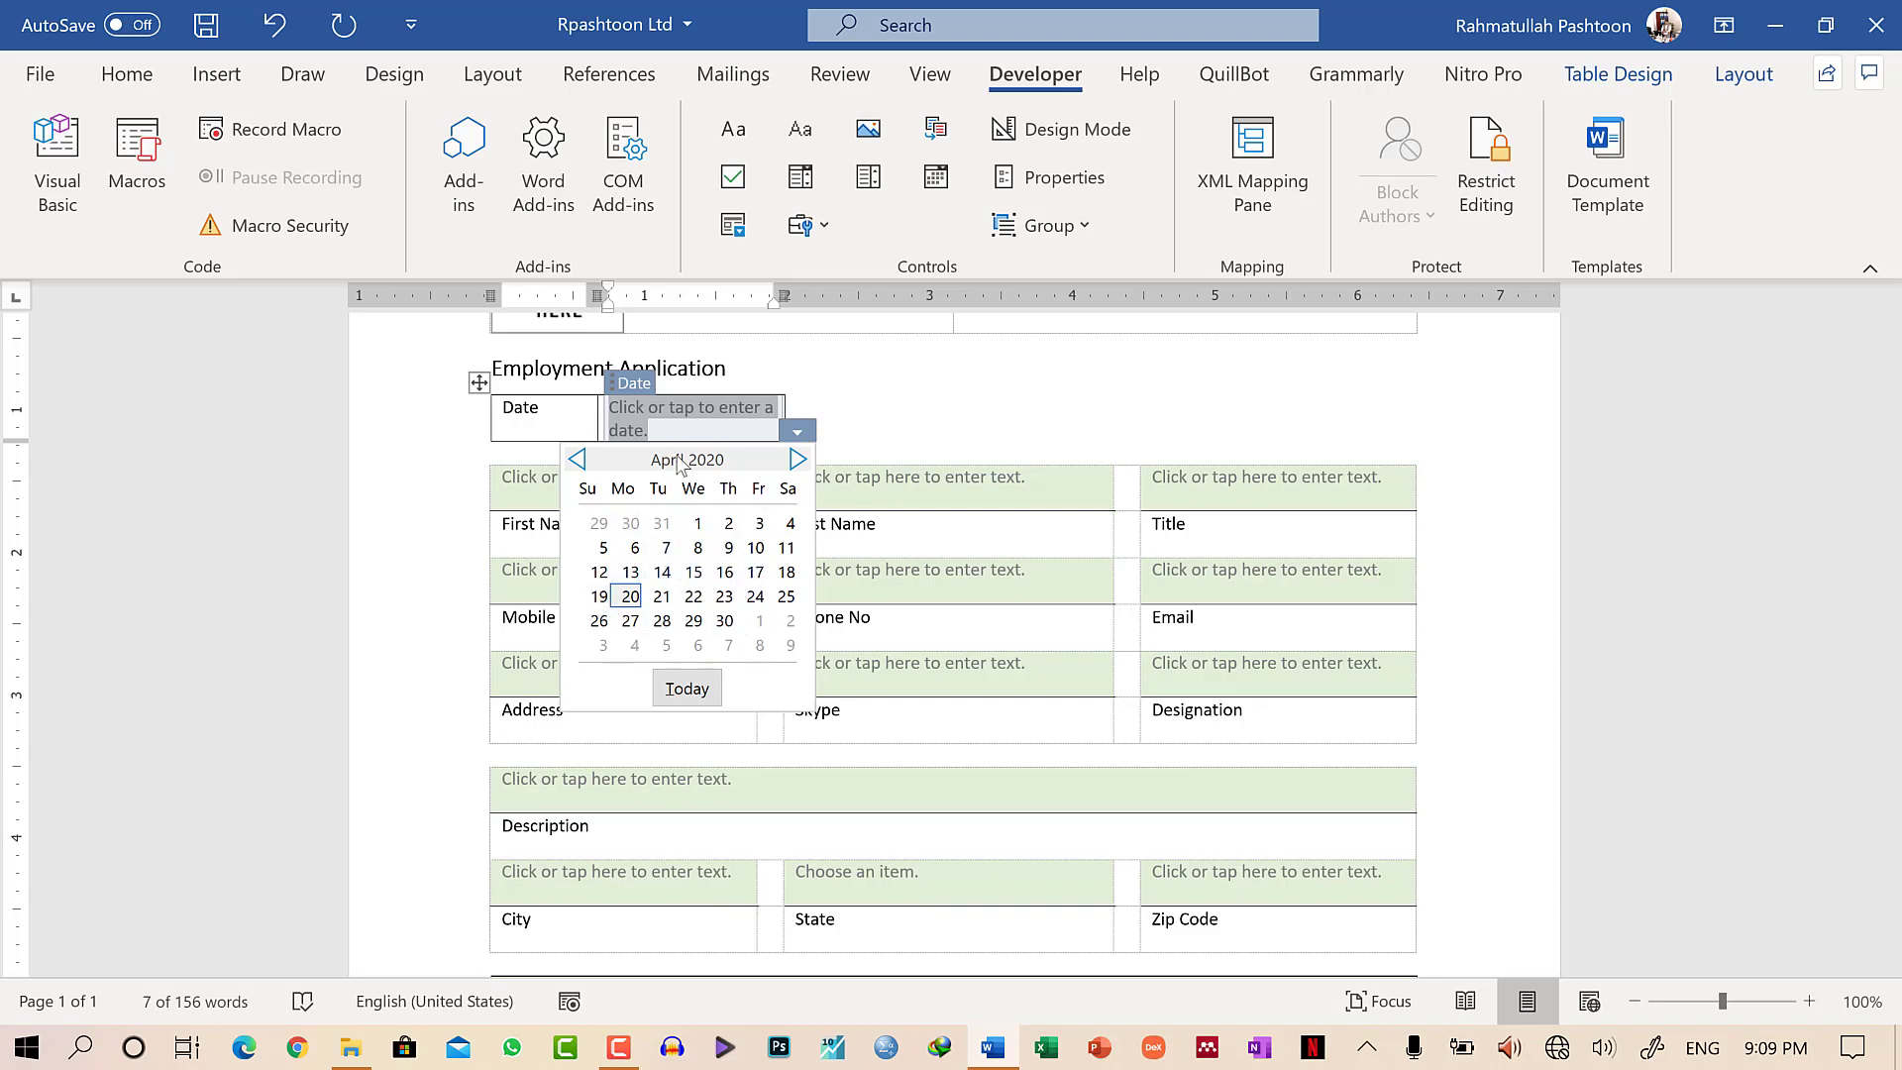
left_click(576, 458)
left_click(576, 459)
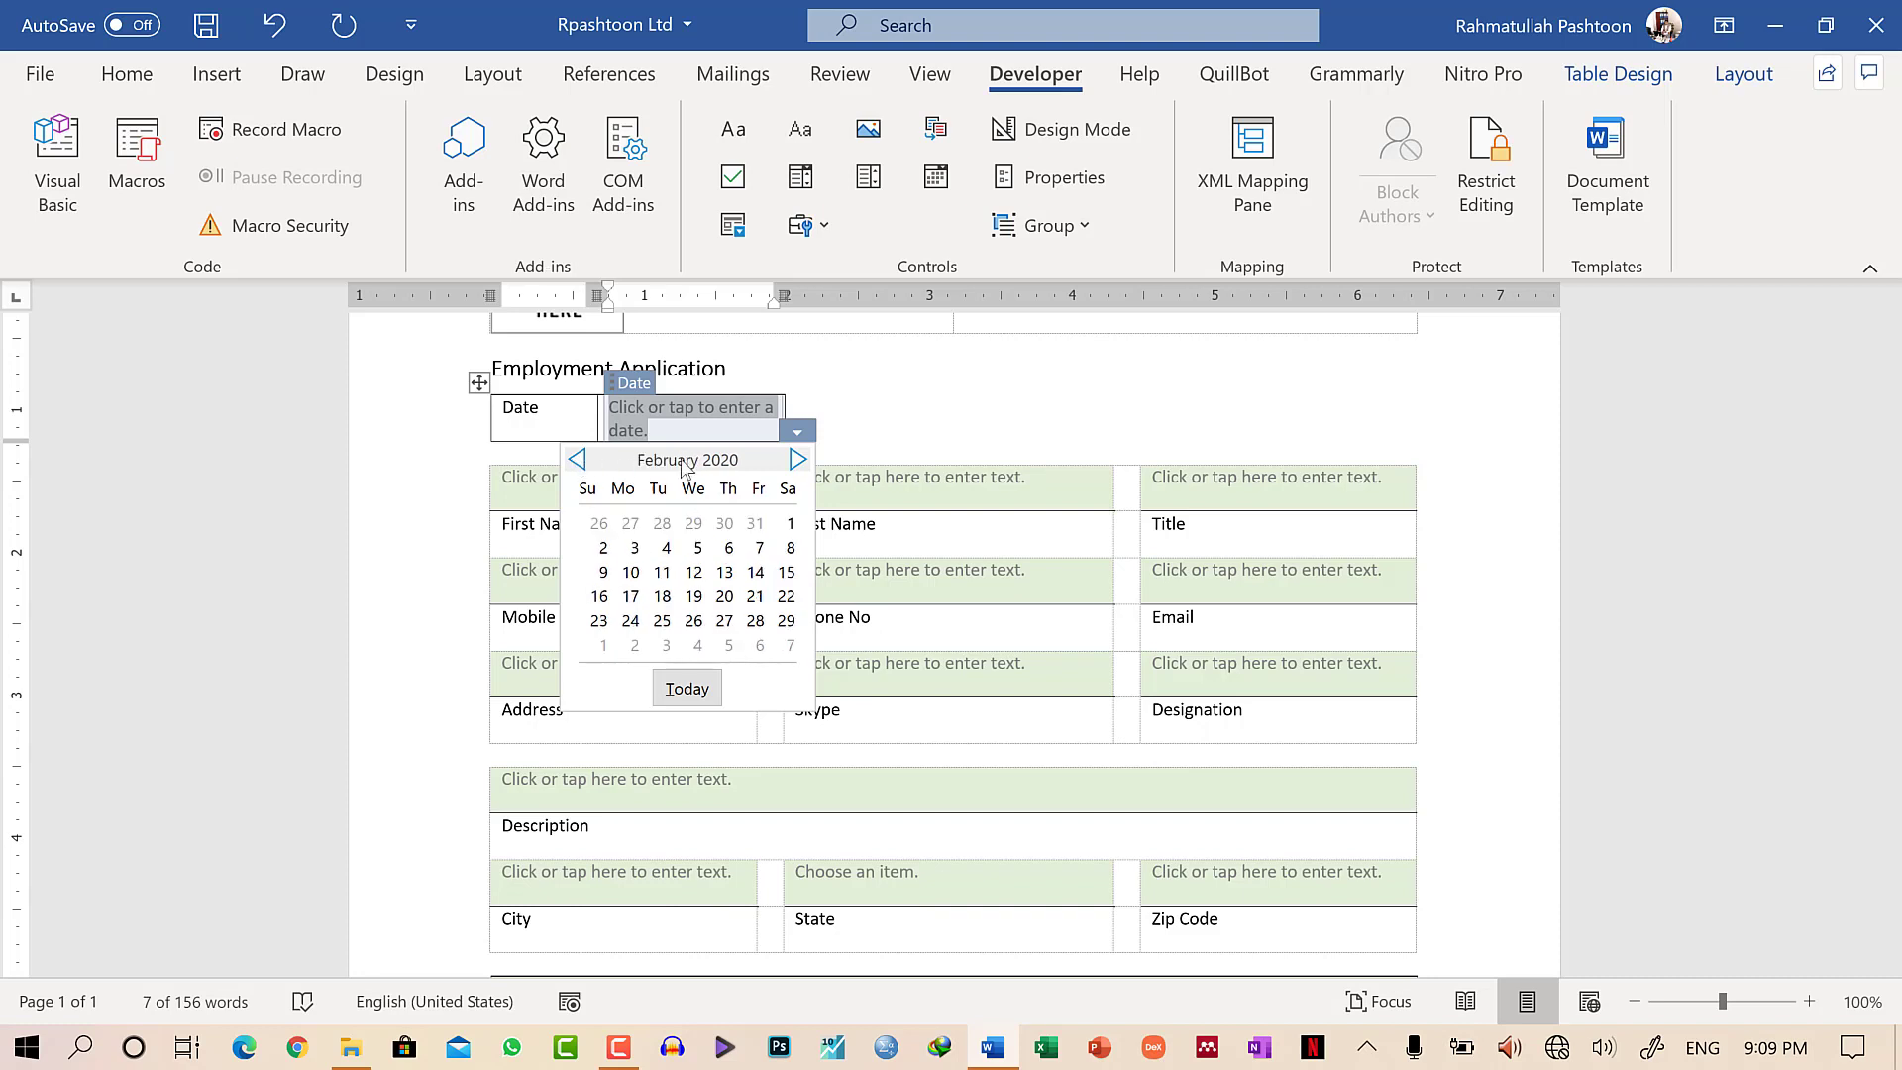
left_click(797, 459)
left_click(797, 458)
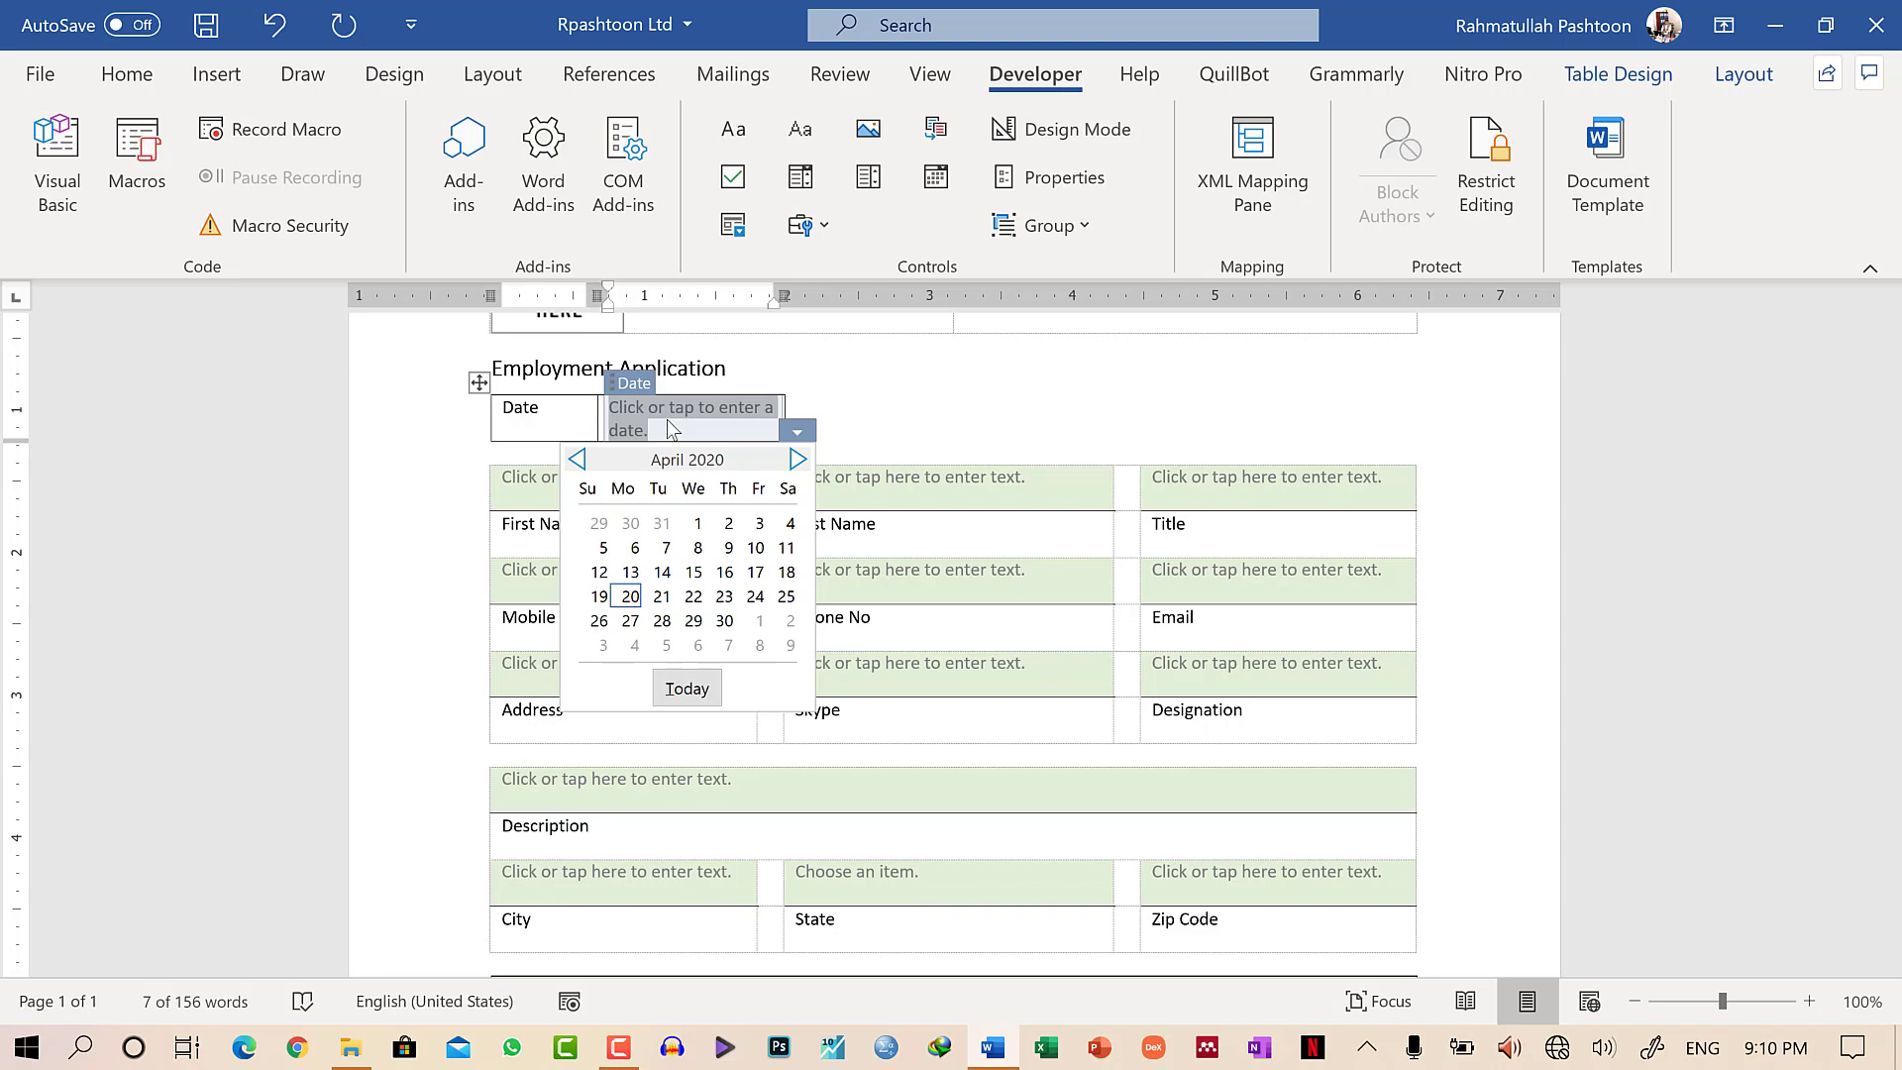
left_click(667, 419)
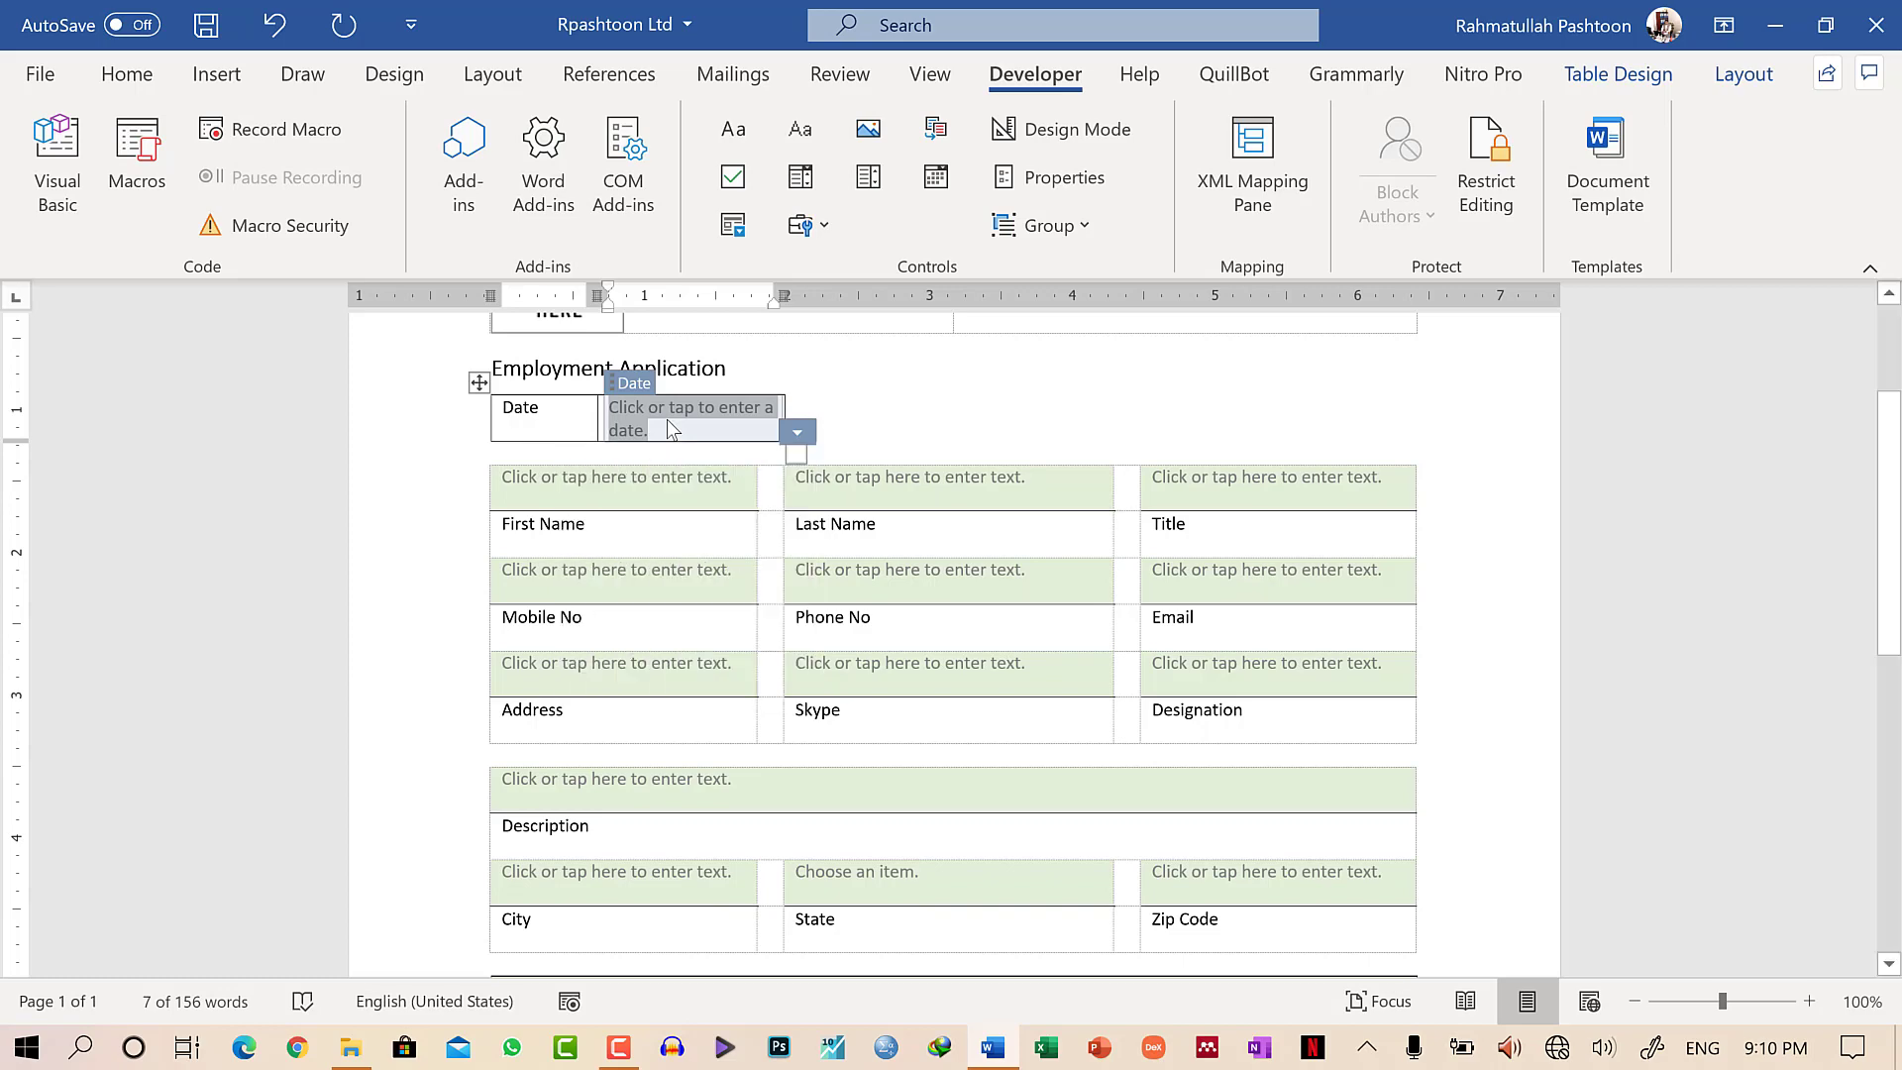